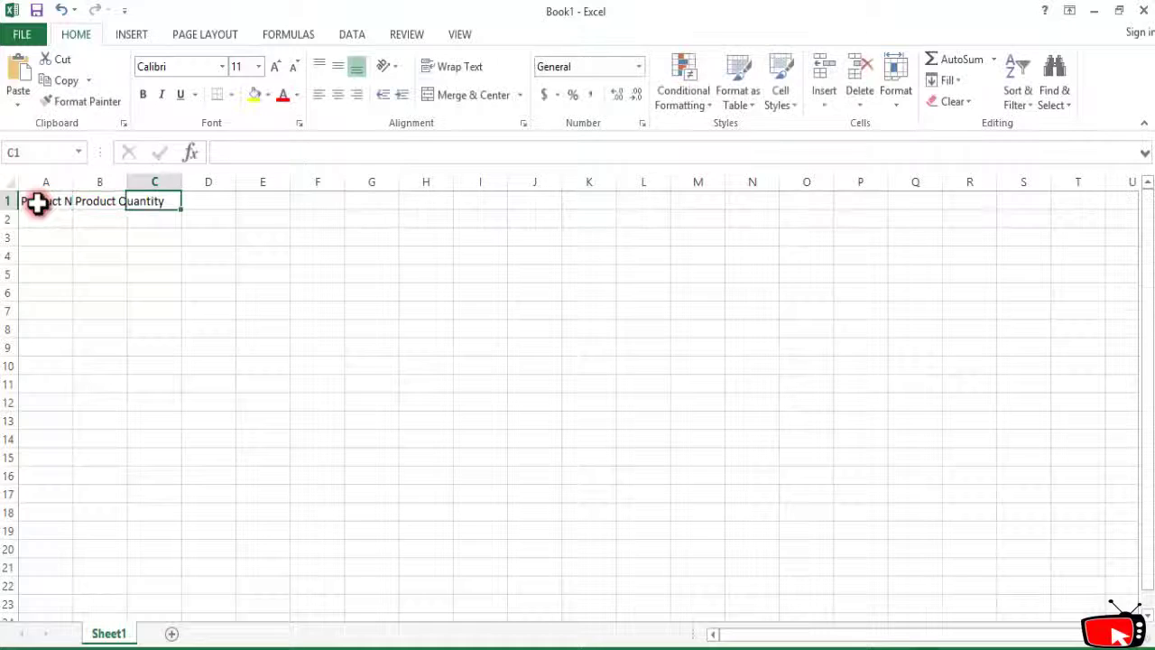
# Step: Enter the header "Product Ubit Price" in C1 and auto-fit all column widths to their contents
pyautogui.write('ct Ubit Price')
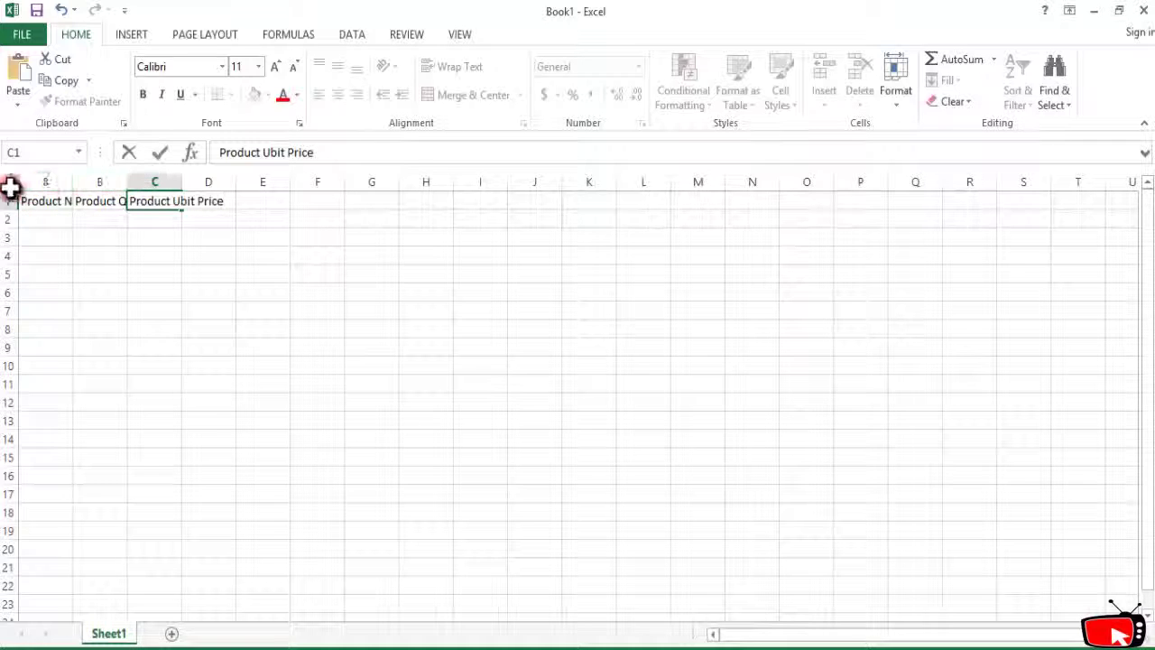
pyautogui.click(9, 184)
pyautogui.doubleClick(73, 184)
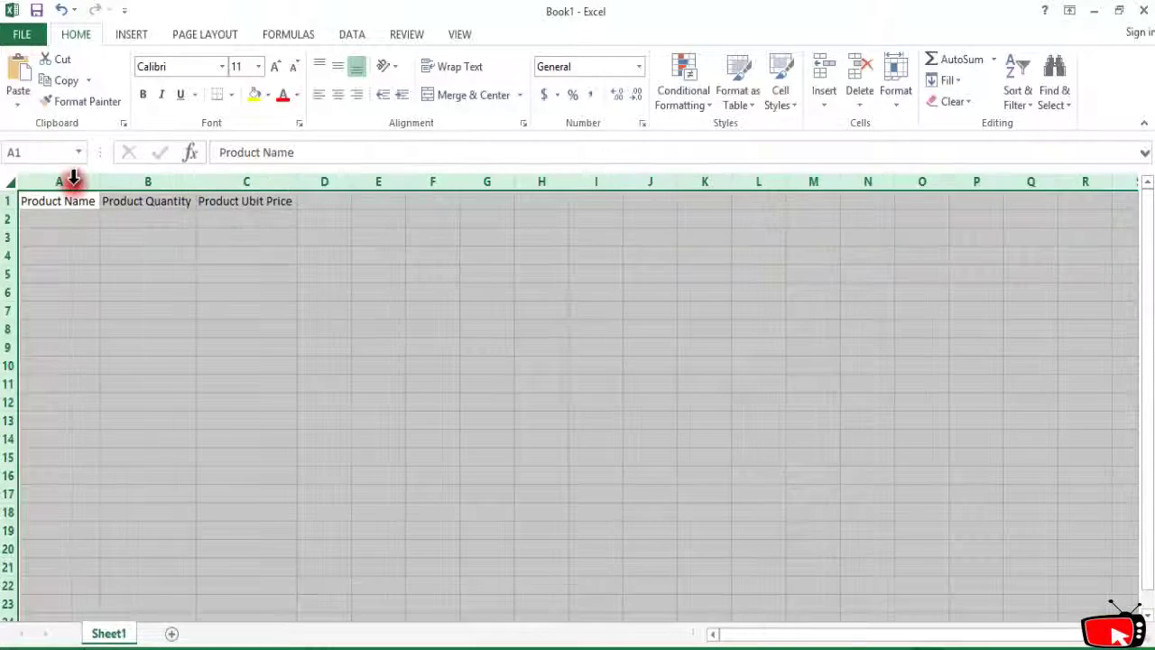
pyautogui.click(211, 302)
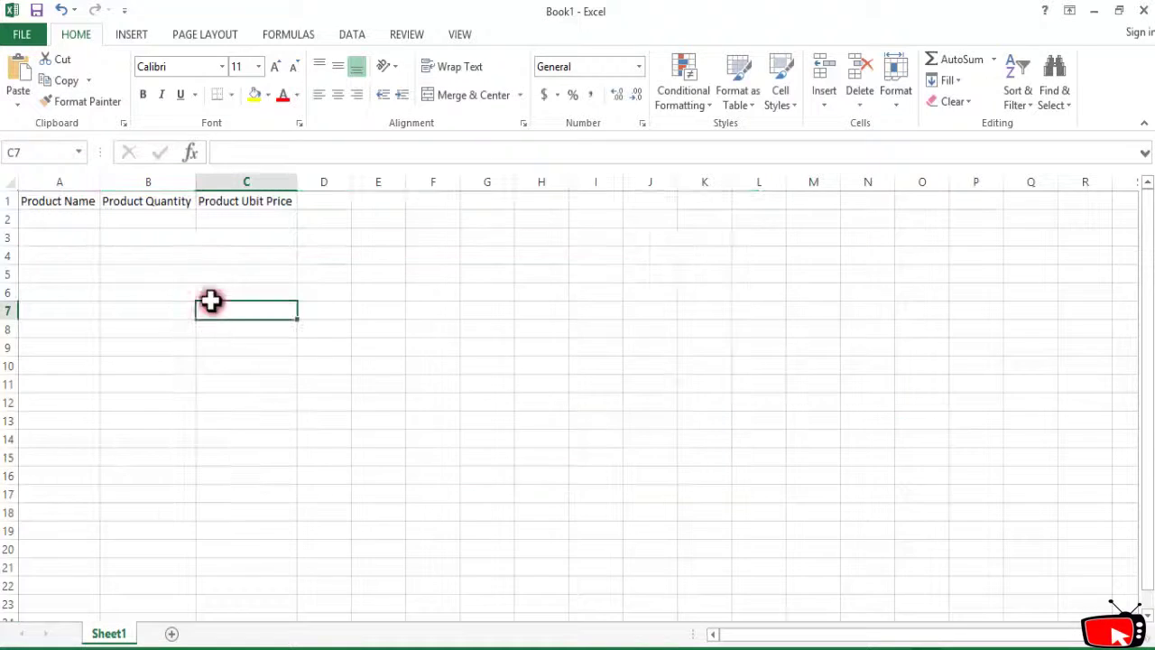
# Step: Correct the header in C1 to "Product Unit Price"
pyautogui.click(245, 205)
pyautogui.doubleClick(249, 213)
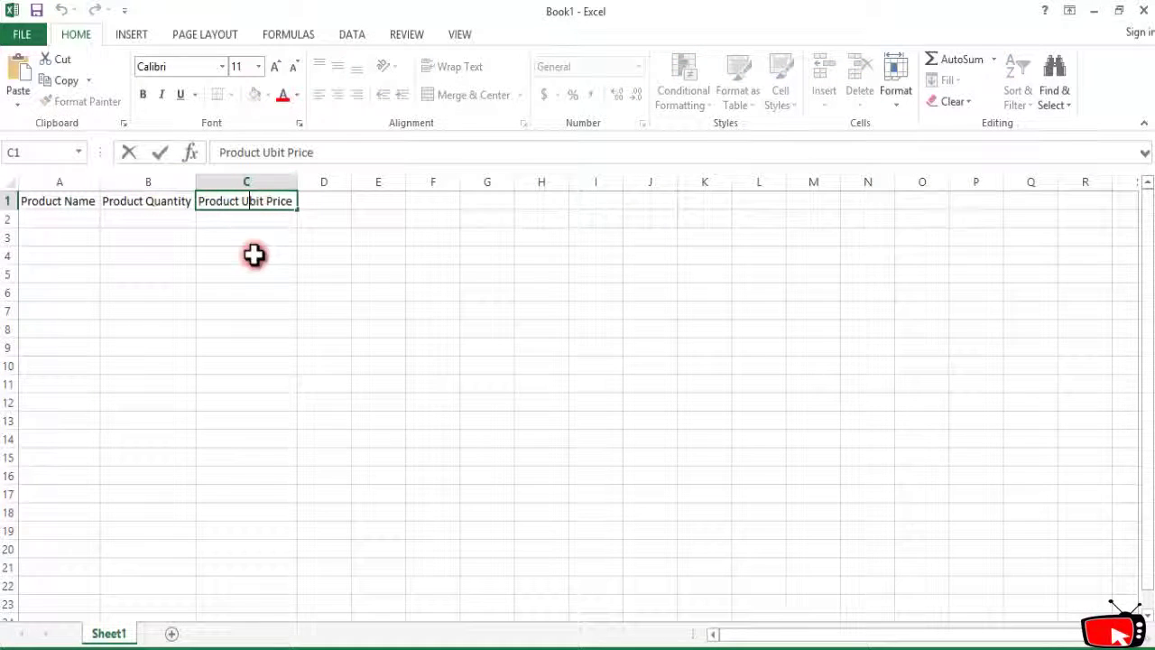
pyautogui.click(255, 253)
pyautogui.click(250, 200)
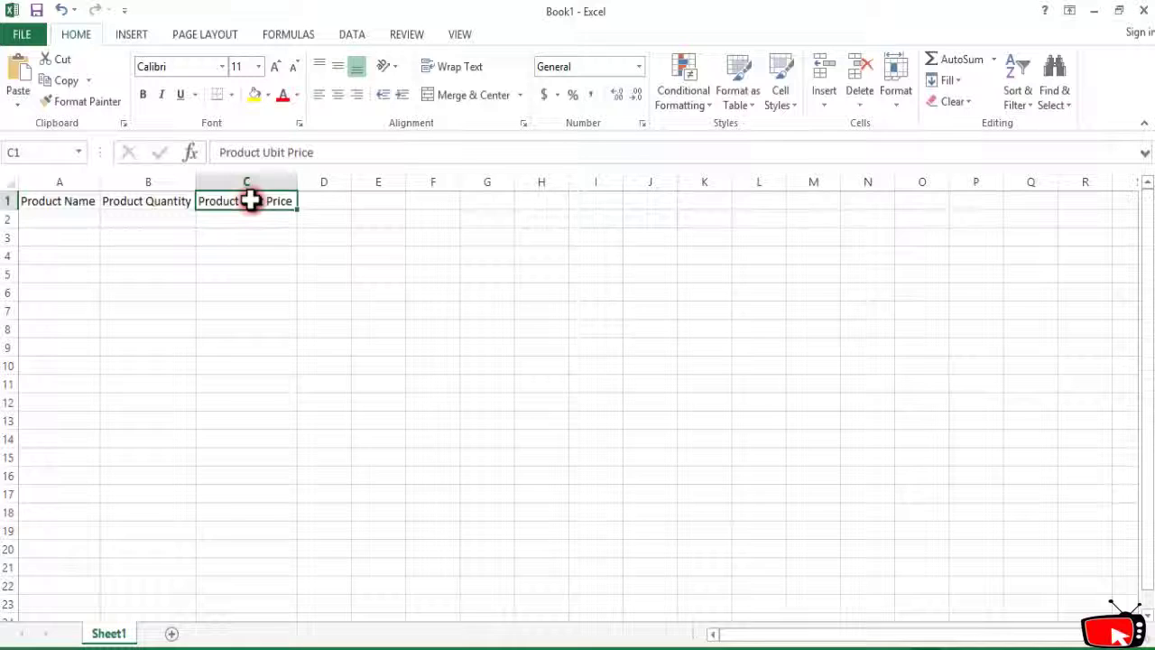
pyautogui.write('Product Unit Price')
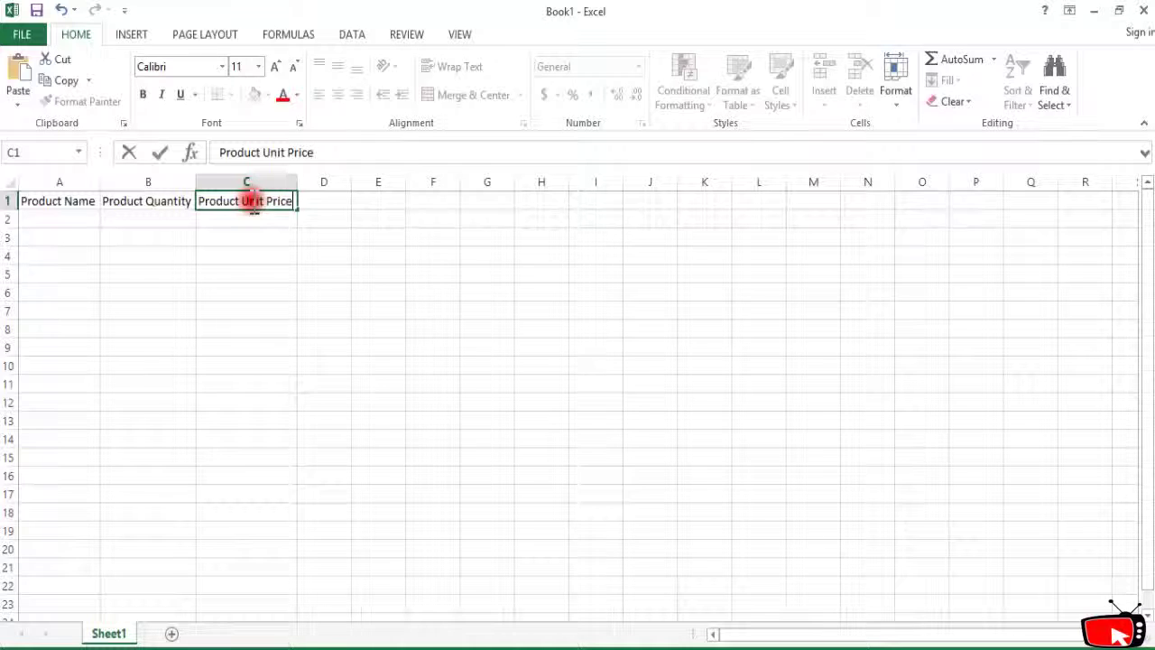
# Step: Apply borders to all cells in the range A1:C14
pyautogui.click(45, 201)
pyautogui.moveTo(81, 200); pyautogui.dragTo(207, 377)
pyautogui.click(54, 236)
pyautogui.moveTo(45, 200); pyautogui.dragTo(246, 439)
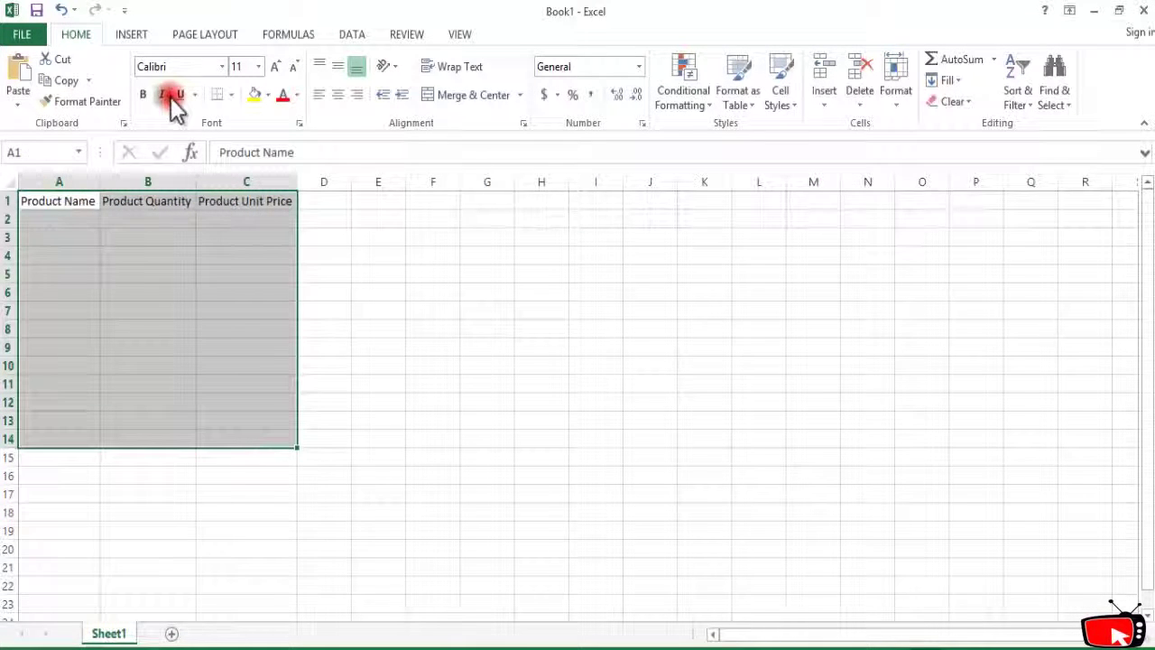
pyautogui.click(230, 95)
pyautogui.click(226, 253)
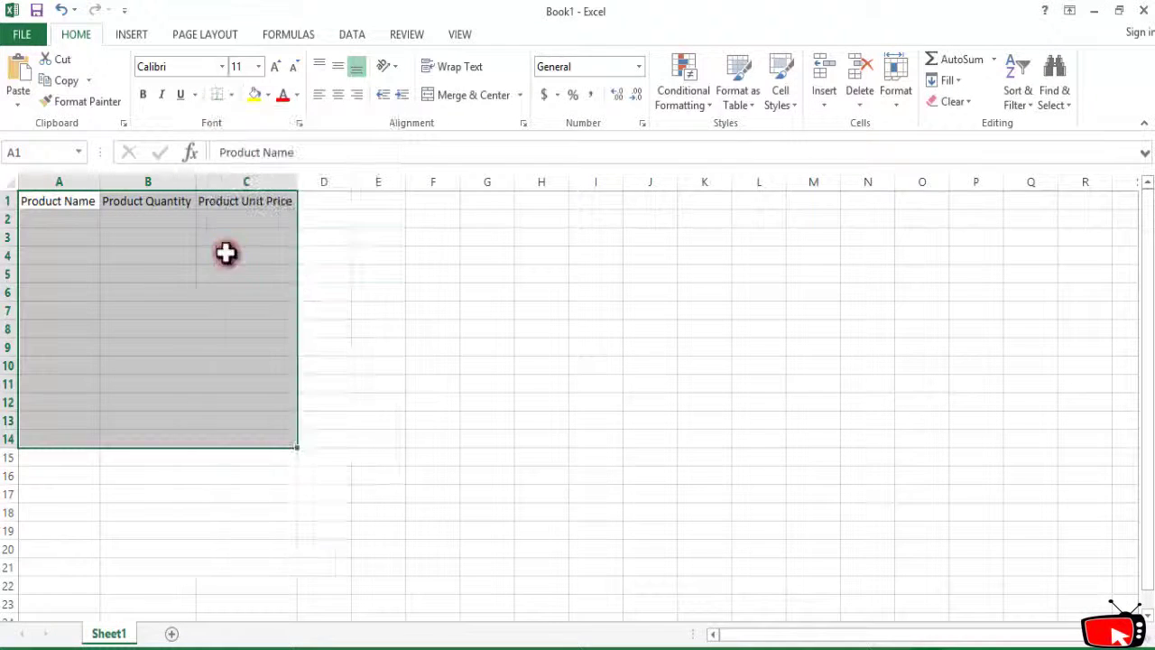
# Step: Try a grey font colour on the headers in A1:C1 and reset it to Automatic
pyautogui.moveTo(28, 202); pyautogui.dragTo(251, 201)
pyautogui.click(296, 95)
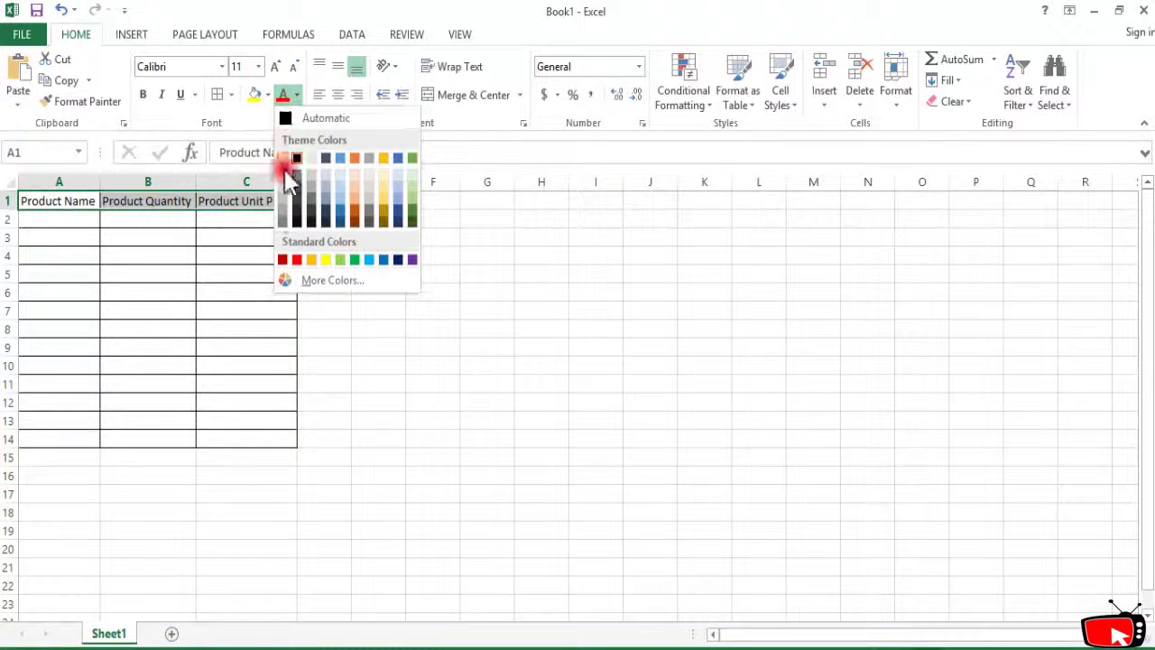
pyautogui.click(283, 215)
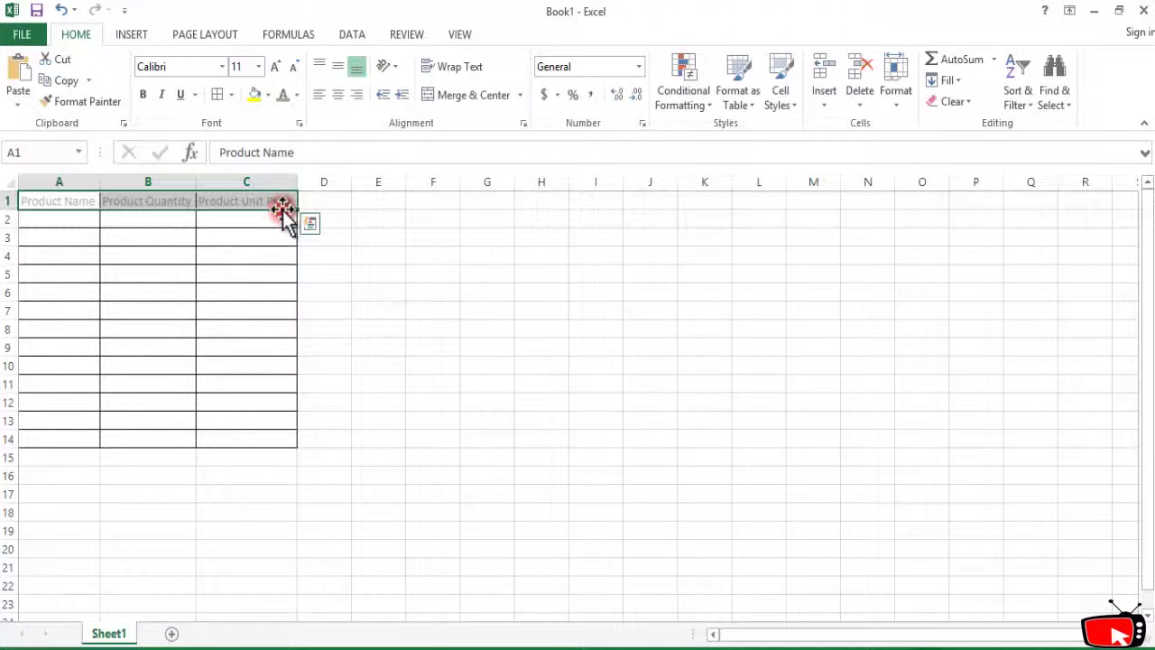
pyautogui.click(299, 100)
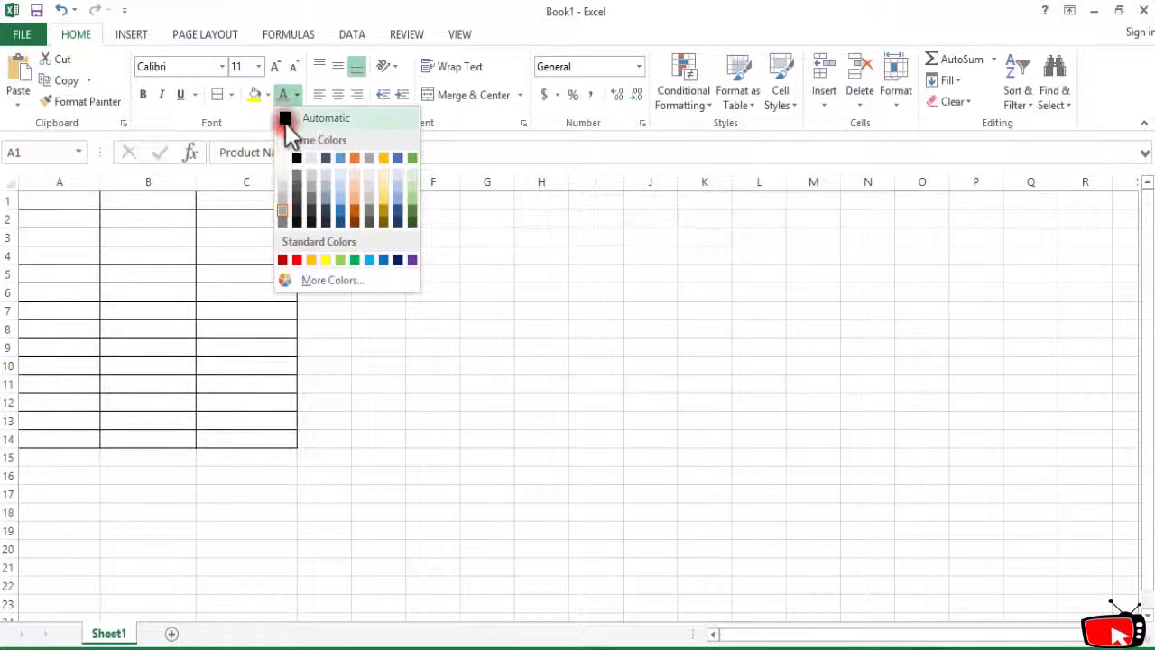
pyautogui.click(287, 121)
# Step: Fill the header cells A1:C1 with grey and make their text bold
pyautogui.click(267, 95)
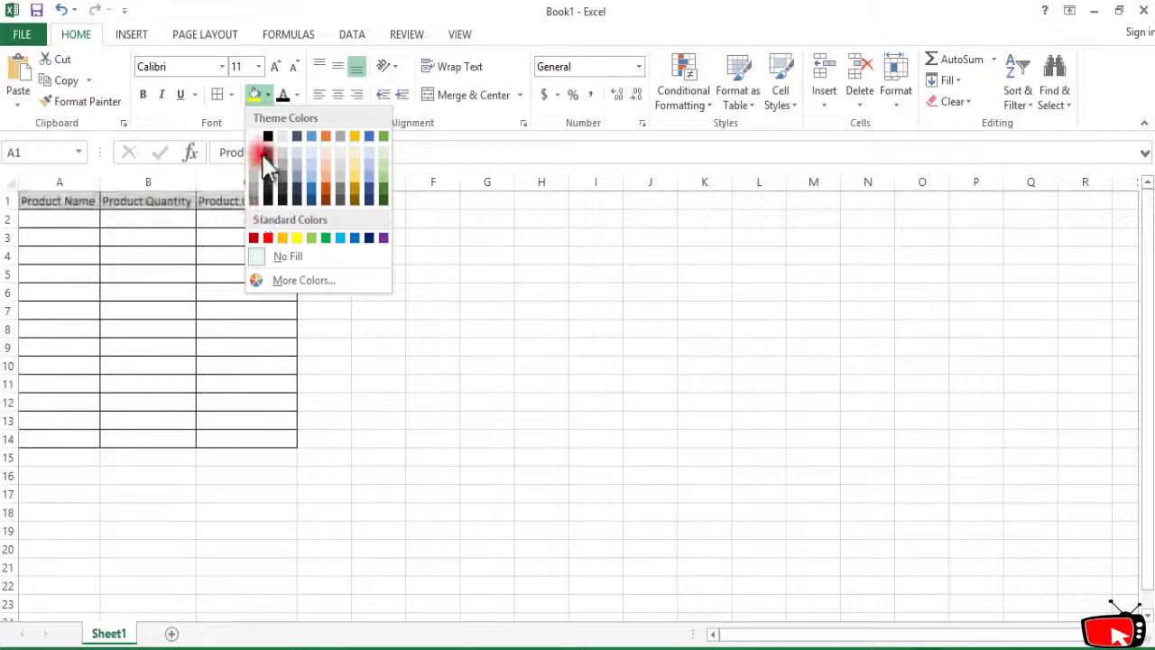
pyautogui.click(269, 94)
pyautogui.click(269, 93)
pyautogui.click(255, 182)
pyautogui.click(106, 304)
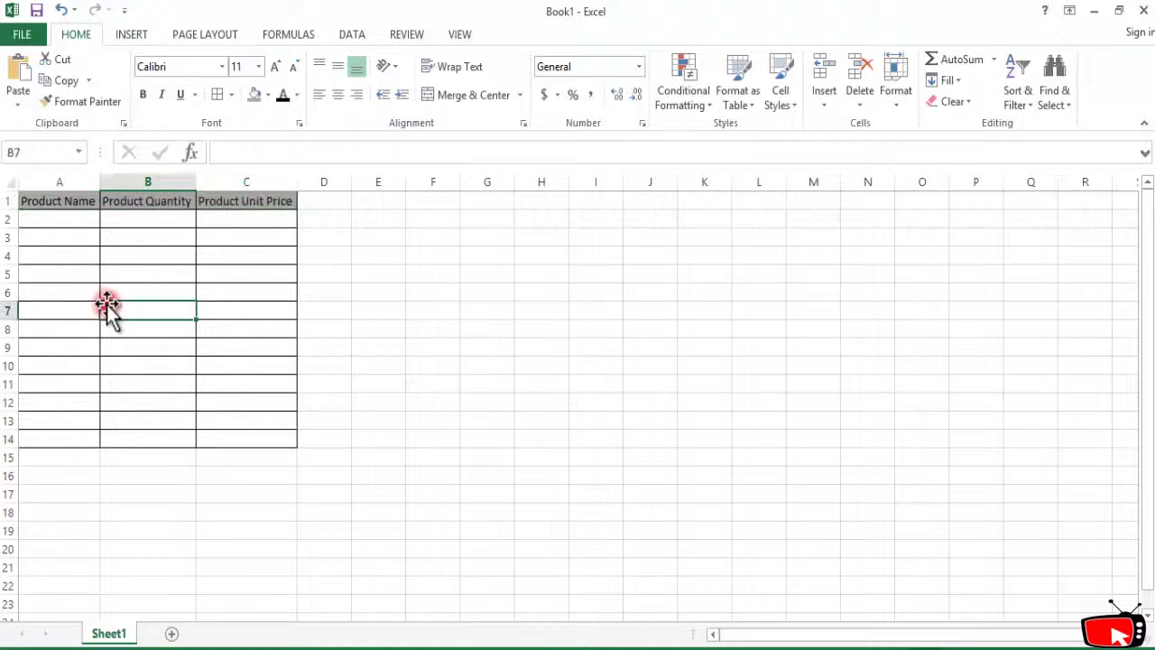
pyautogui.moveTo(39, 204); pyautogui.dragTo(247, 201)
pyautogui.click(140, 95)
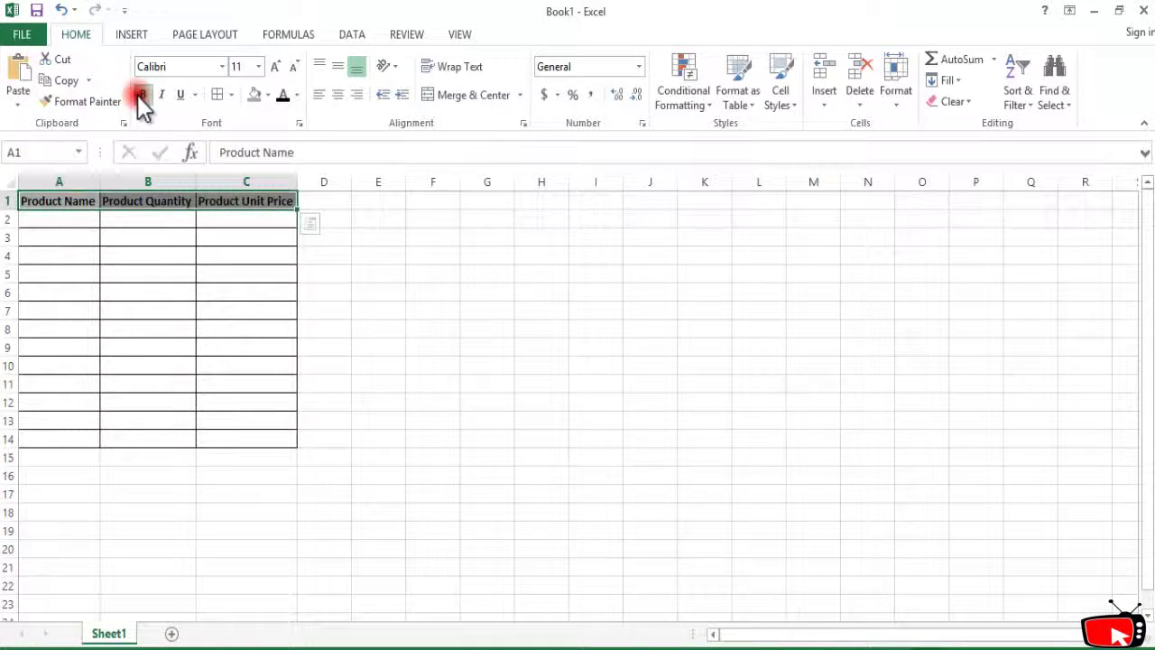
# Step: Enter the product names PC, Mobile and Laptops in cells A2 to A4
pyautogui.click(68, 227)
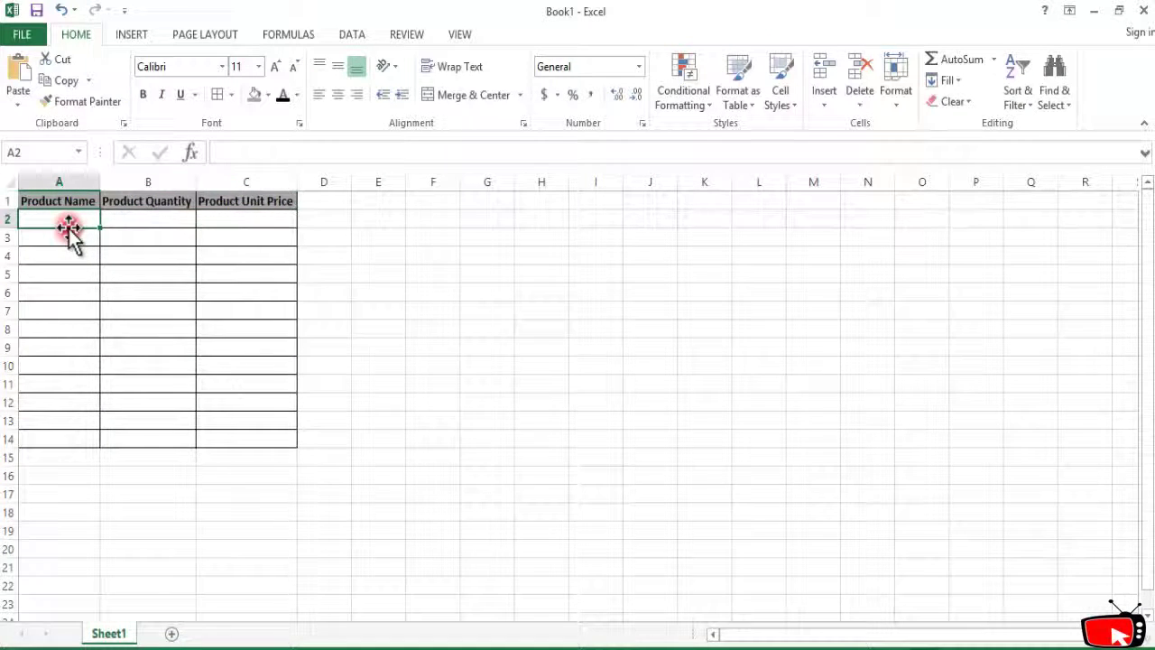
pyautogui.write('PC')
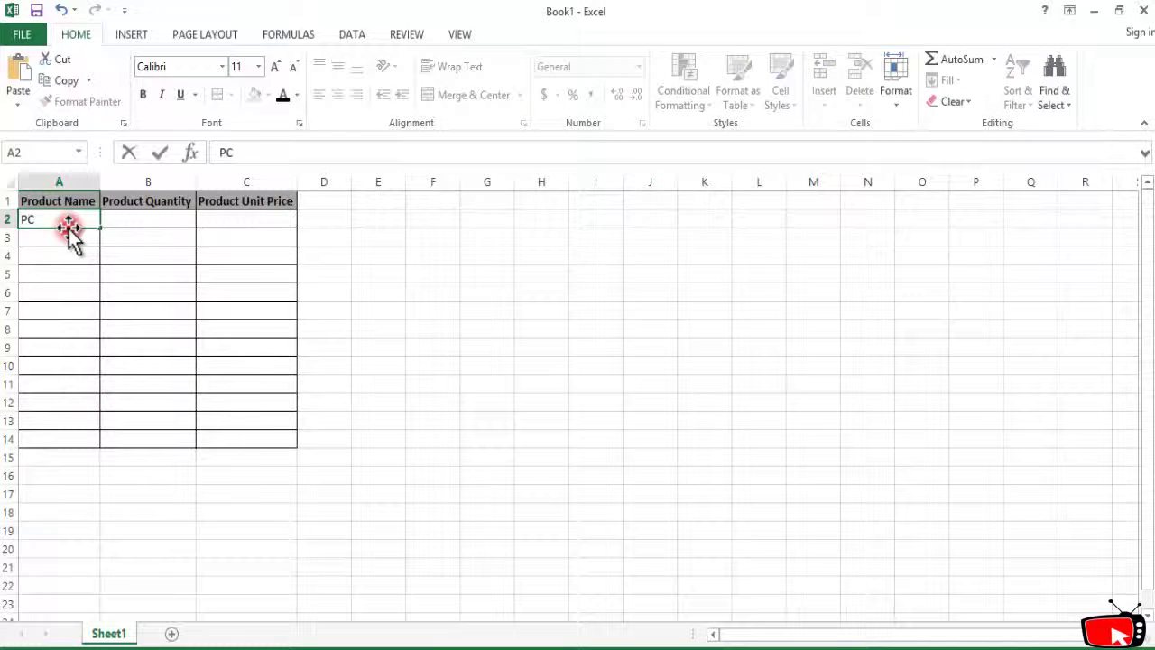
pyautogui.press('Return')
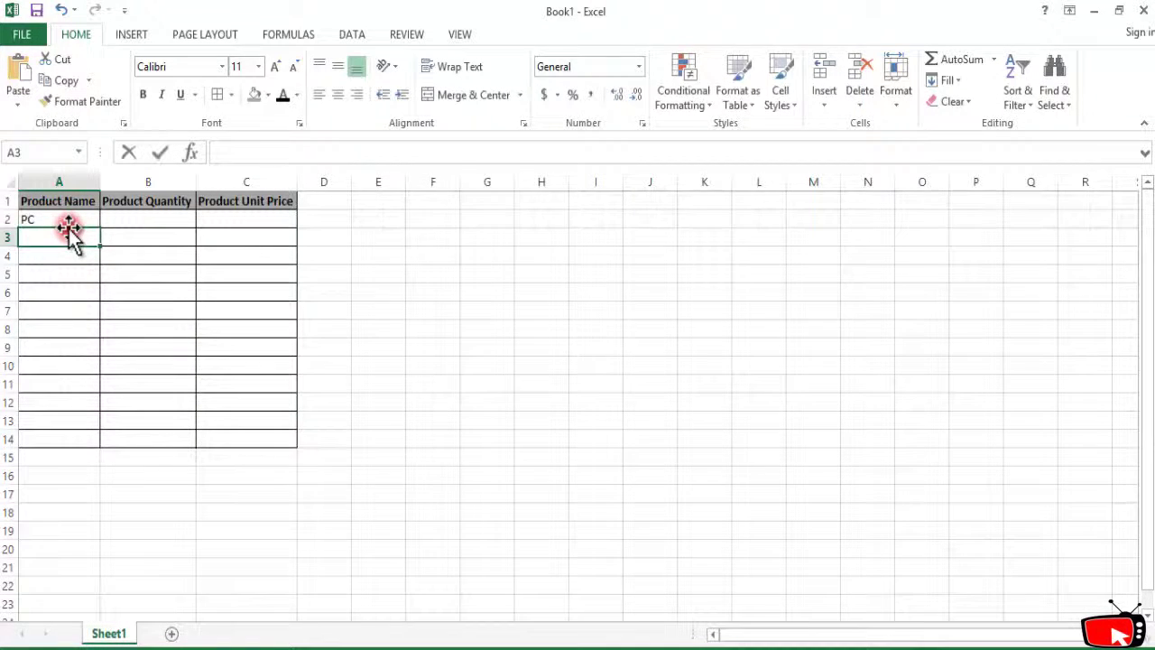
pyautogui.write('Mobile')
pyautogui.press('Return')
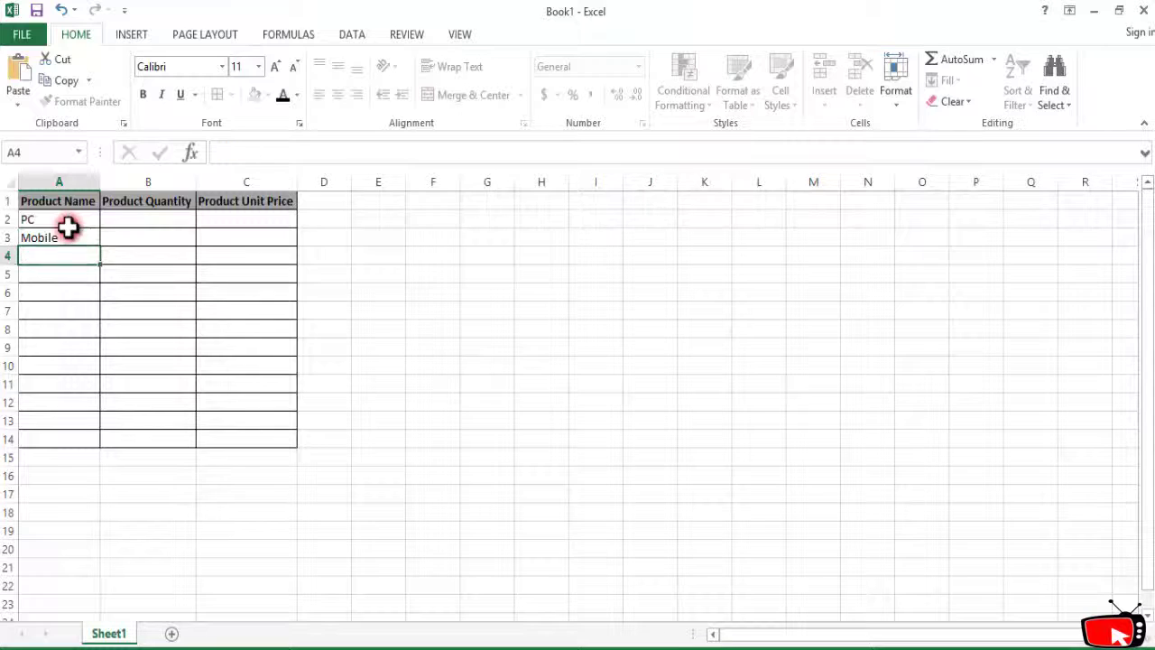
pyautogui.write('Laptops')
pyautogui.press('Return')
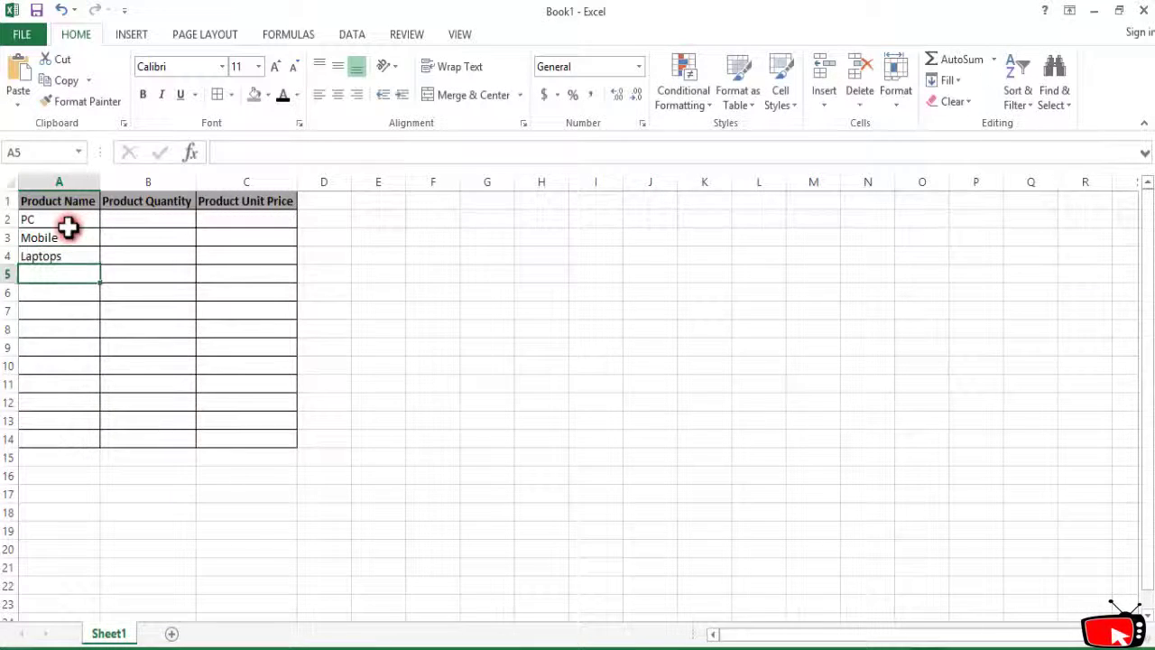
pyautogui.write('Wa')
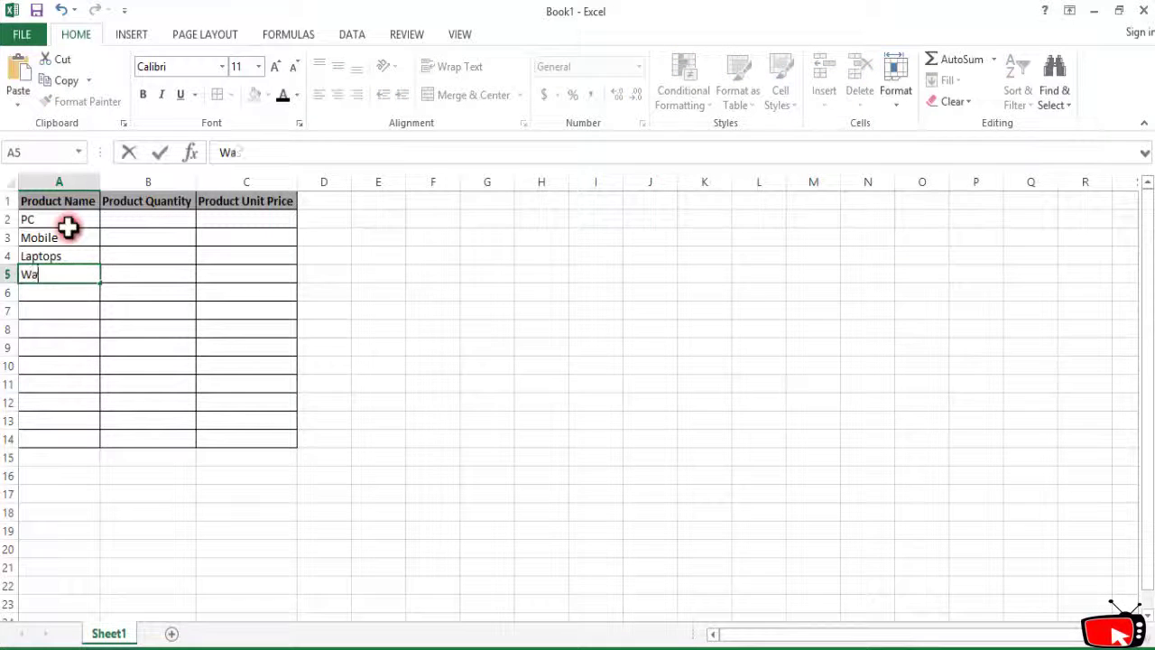
pyautogui.write('shin')
pyautogui.press('BackSpace')
pyautogui.write('ing')
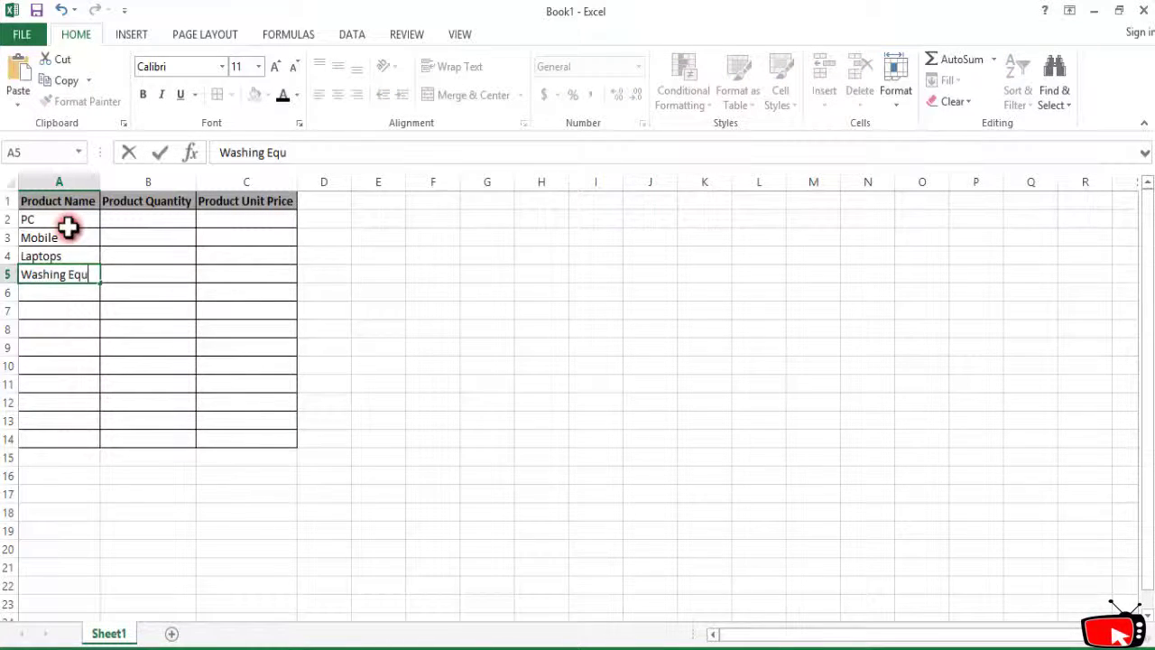
pyautogui.press('BackSpace')
pyautogui.press('BackSpace')
pyautogui.press('BackSpace')
pyautogui.press('BackSpace')
pyautogui.press('BackSpace')
pyautogui.press('BackSpace')
pyautogui.press('BackSpace')
pyautogui.press('BackSpace')
pyautogui.press('BackSpace')
pyautogui.press('BackSpace')
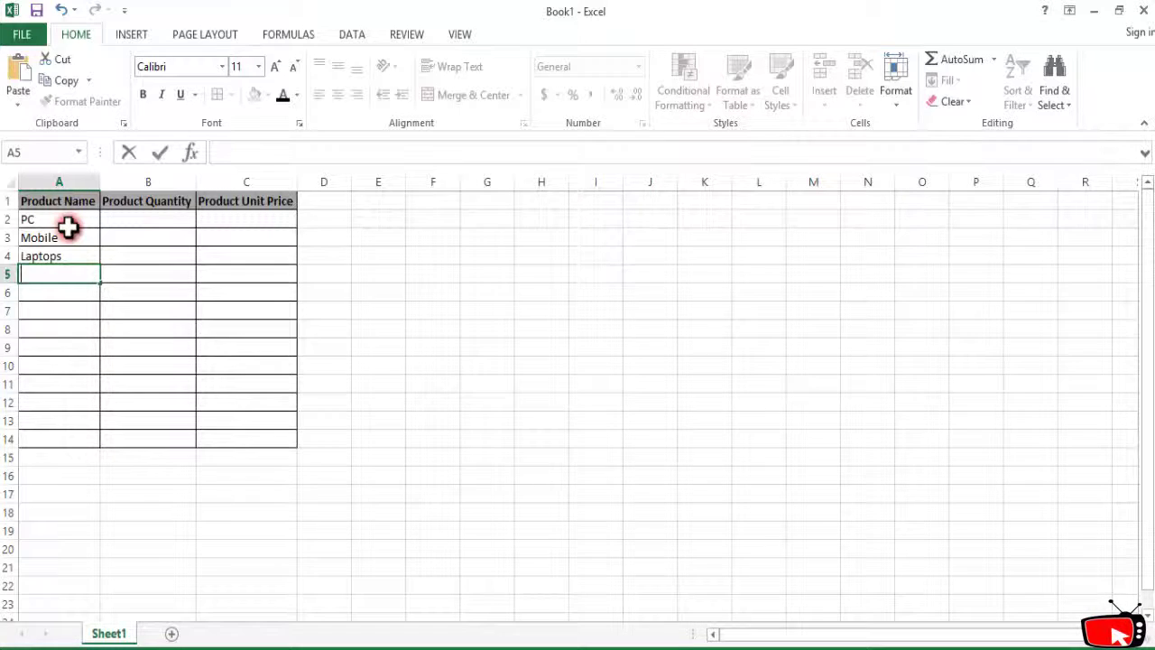
# Step: Enter the product names Refrigirator, Iron and Gyser in cells A5 to A7
pyautogui.write('Refrigirator')
pyautogui.press('Return')
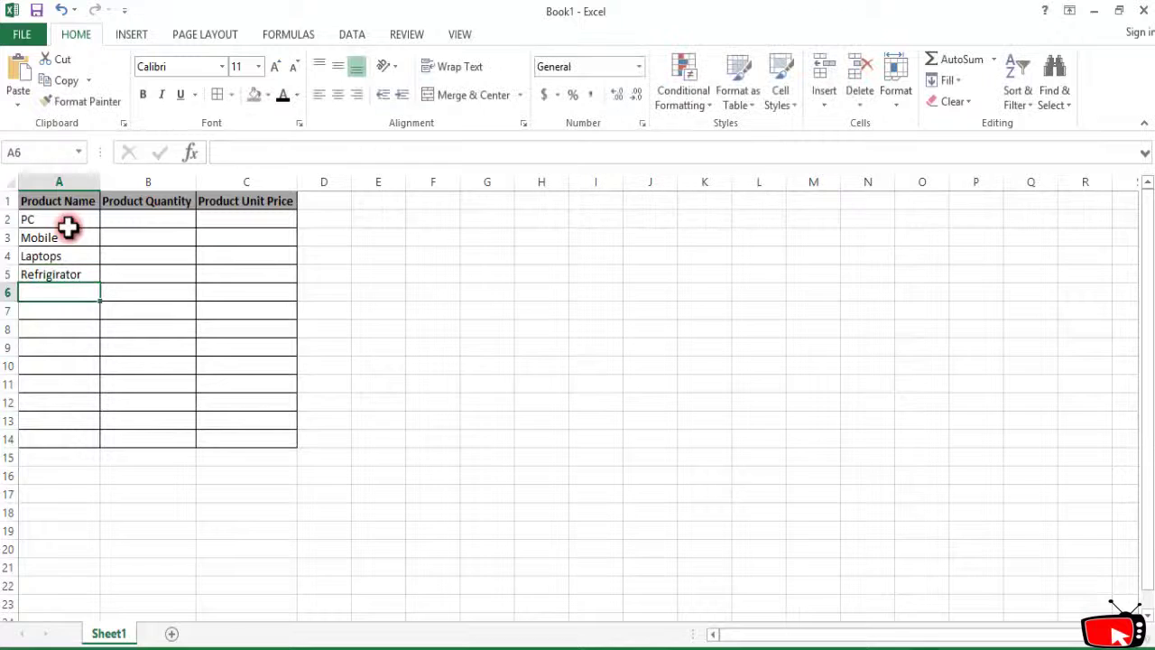
pyautogui.write('I')
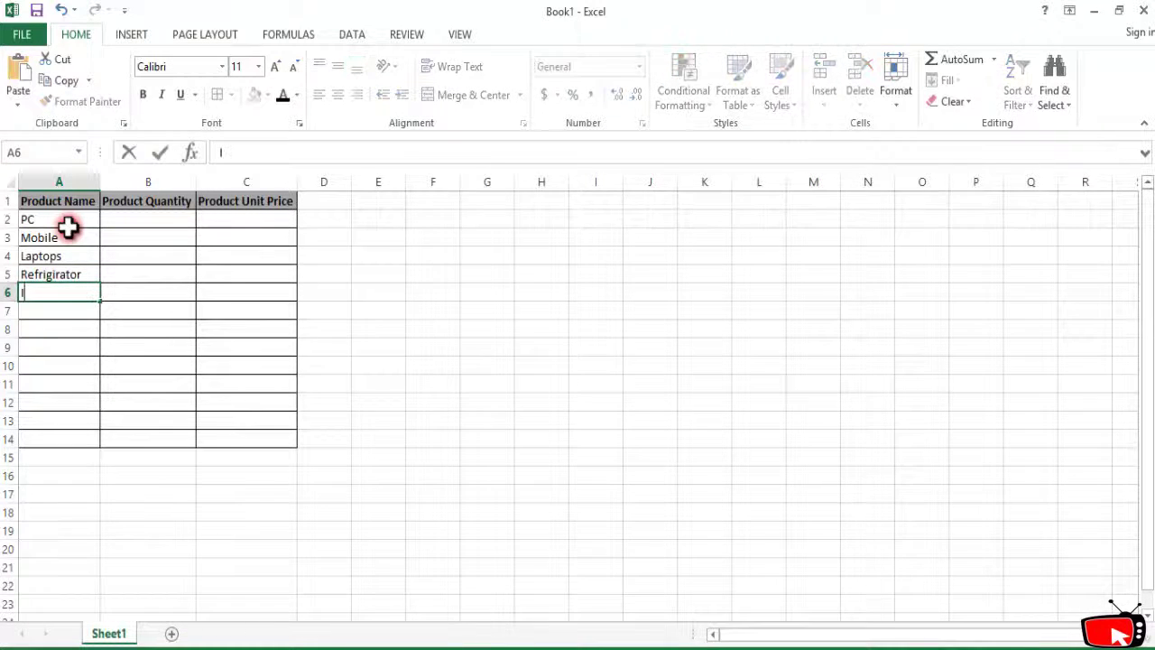
pyautogui.write('ron')
pyautogui.press('Return')
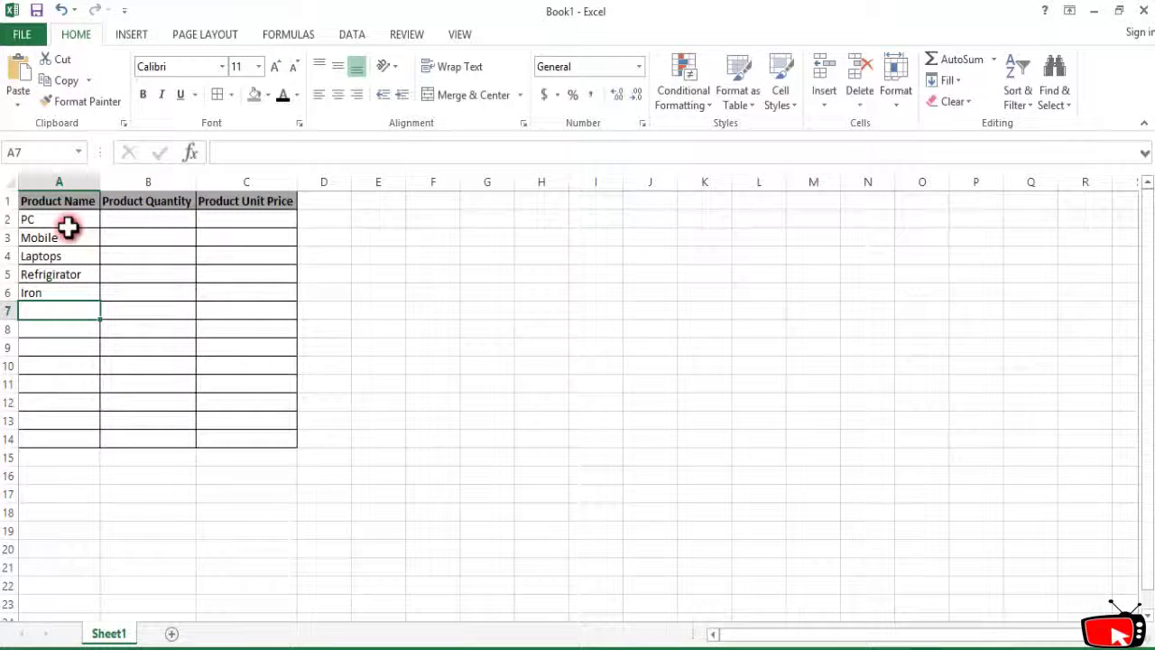
pyautogui.write('Gys')
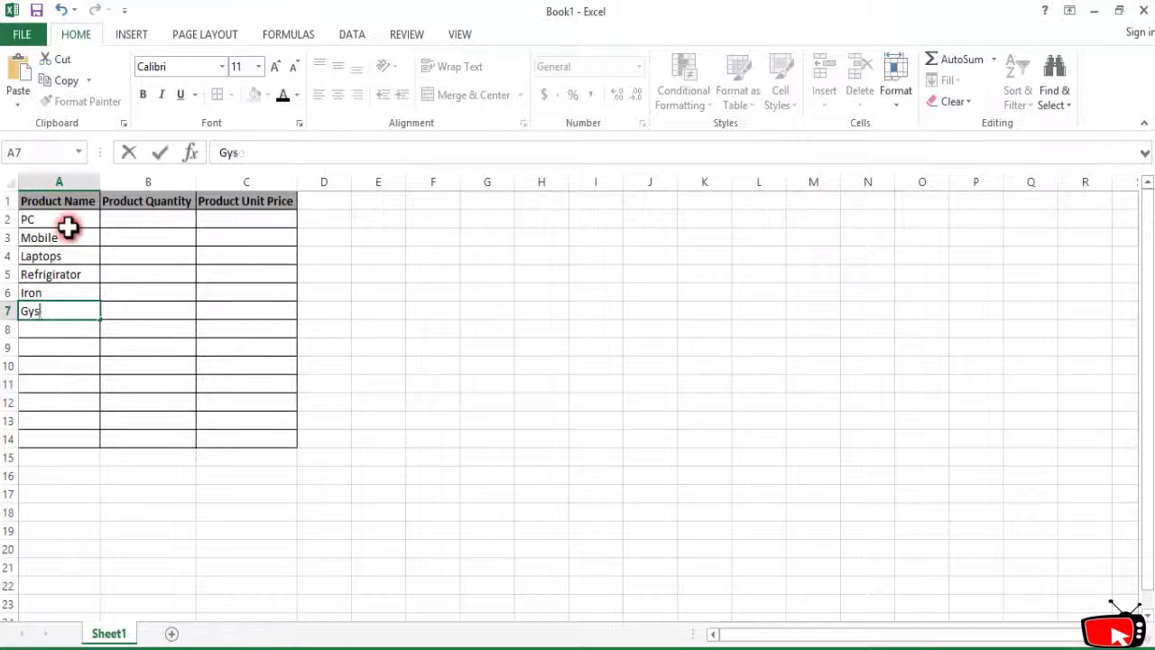
pyautogui.write('er')
pyautogui.press('Return')
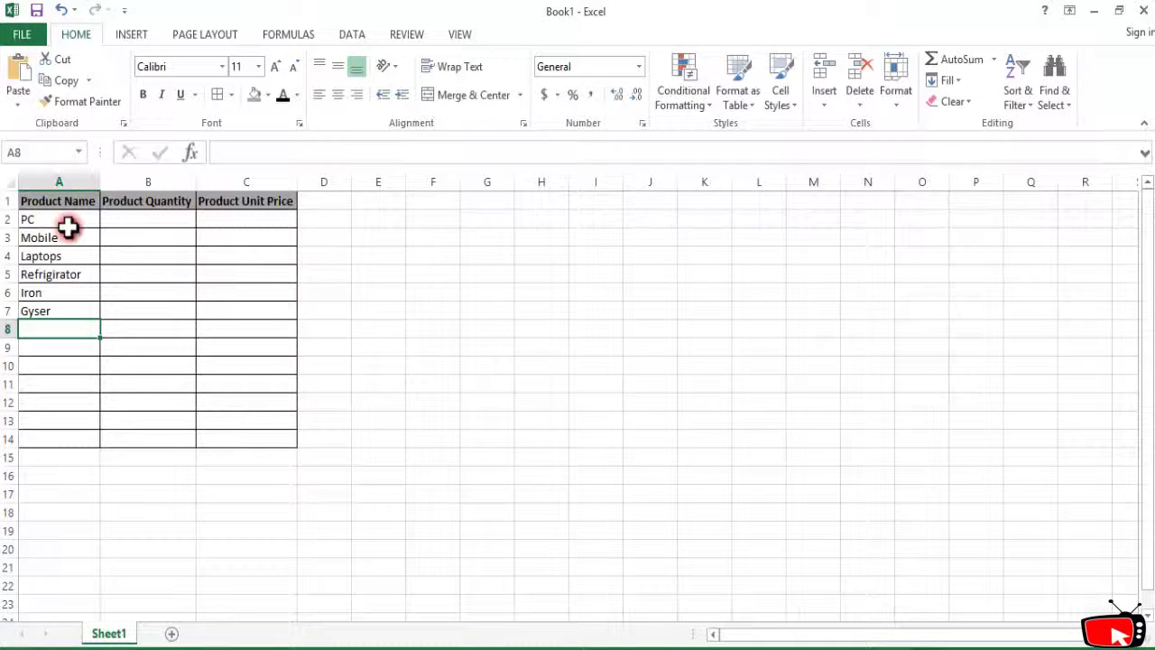
# Step: Enter the product names Watch, Jeans and T-shirt in cells A8 to A10
pyautogui.write('Watch')
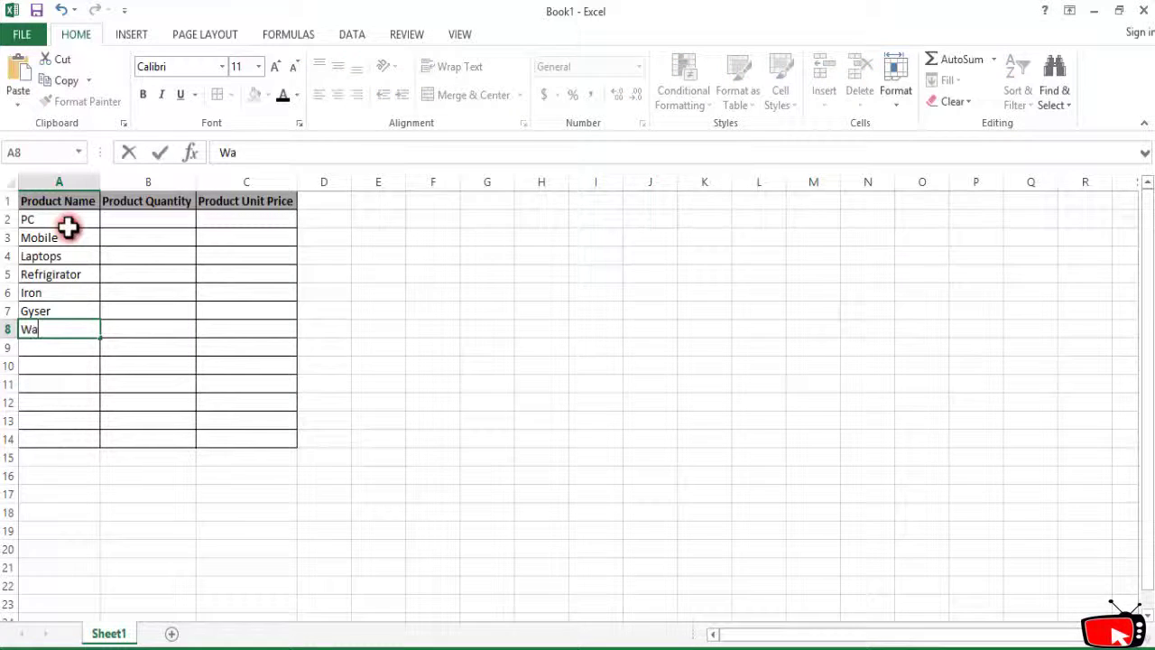
pyautogui.press('Return')
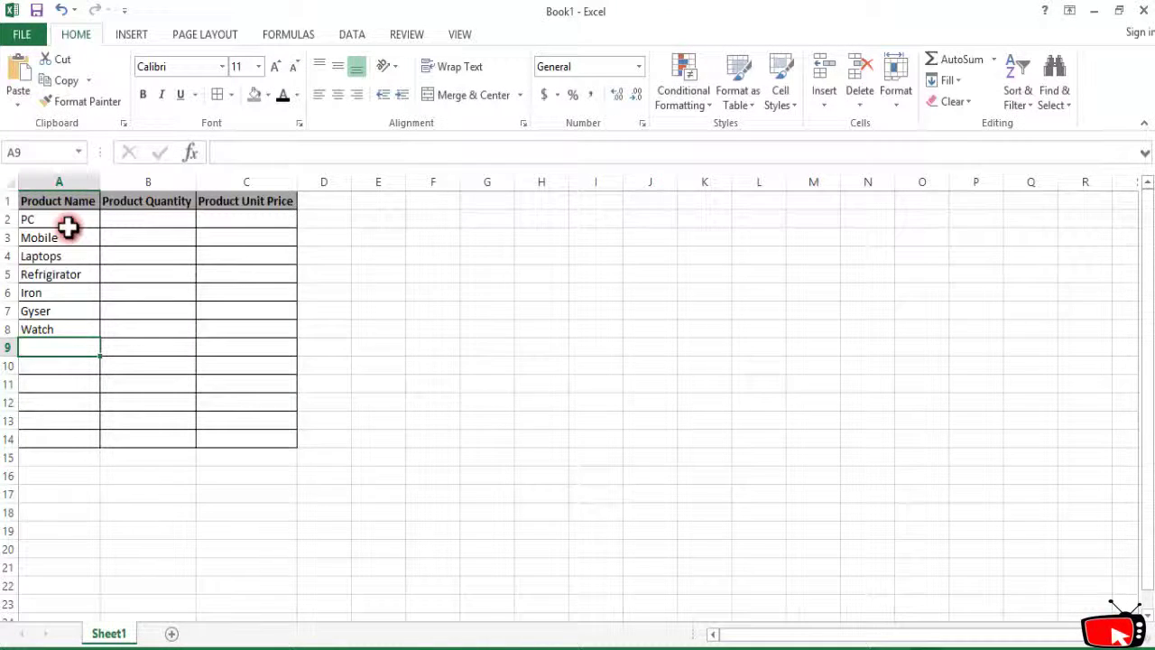
pyautogui.write('Shi')
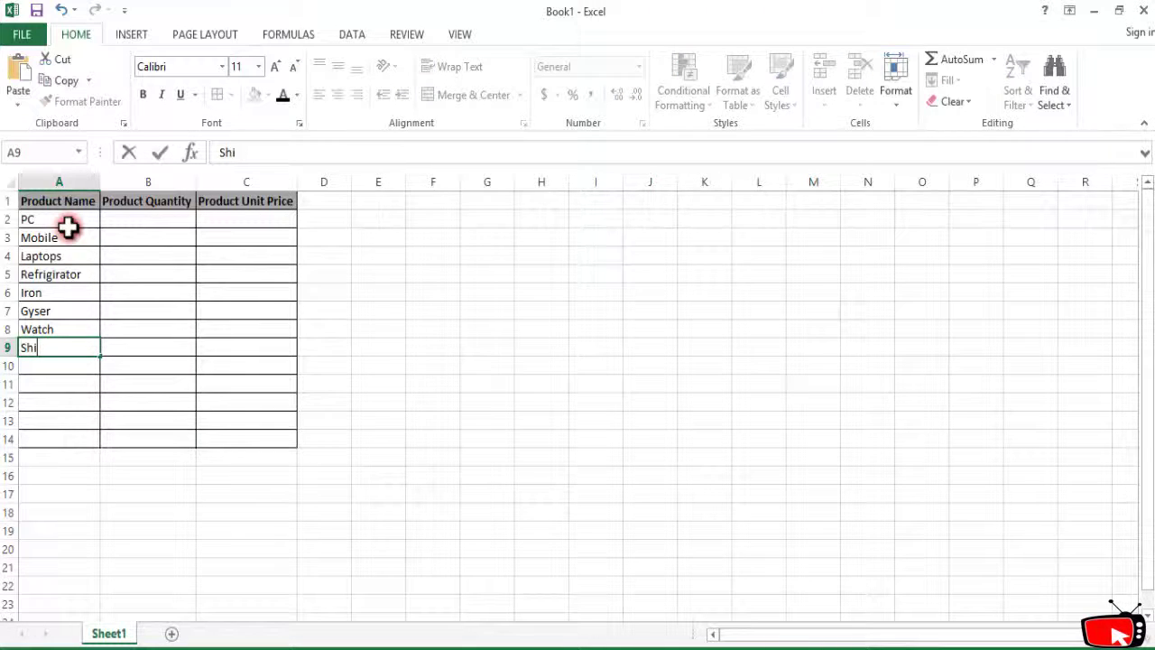
pyautogui.write('eans')
pyautogui.press('Return')
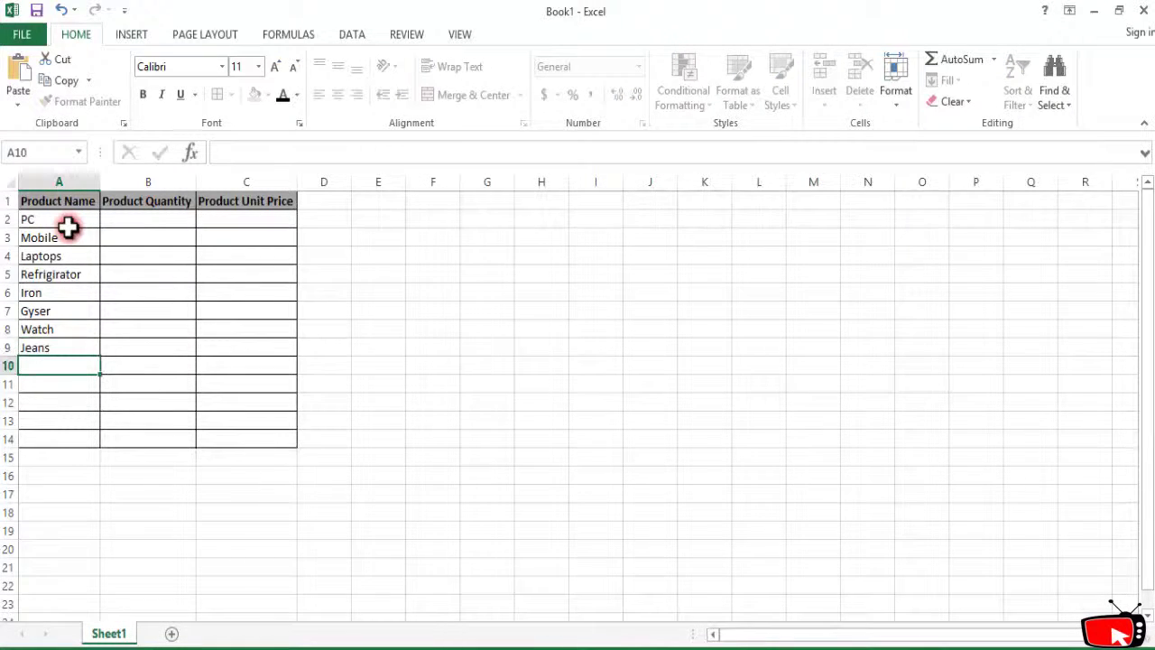
pyautogui.write('T-shirt')
pyautogui.click(126, 222)
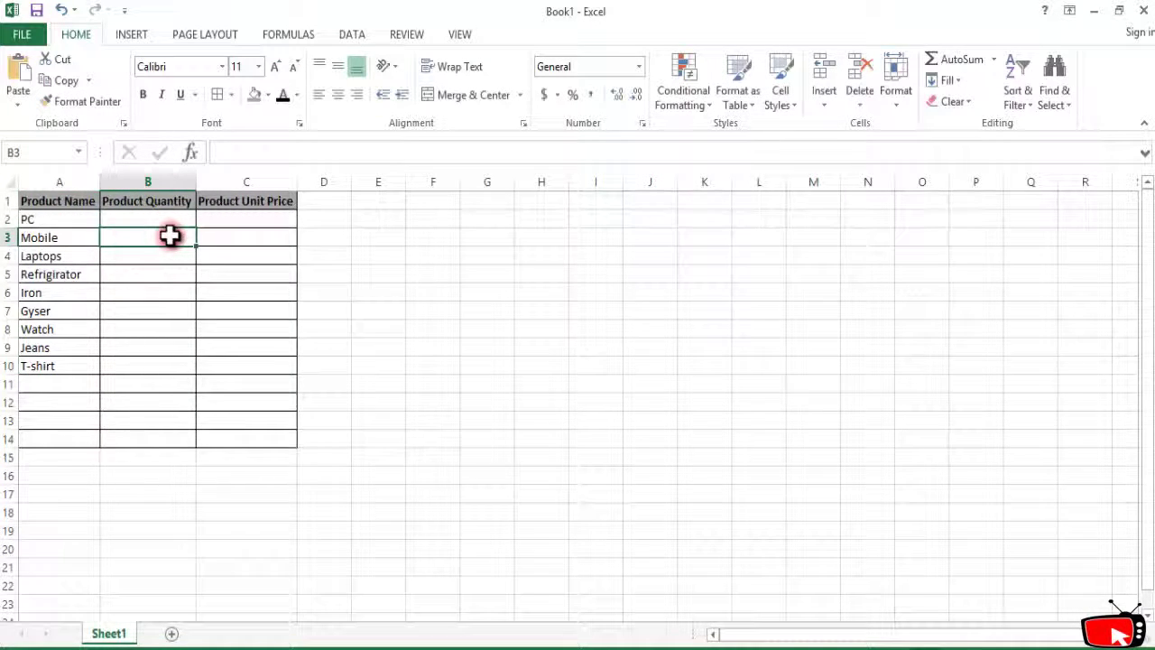
# Step: Enter the quantities 10, 20 and 10 for PC, Mobile and Laptops in cells B2 to B4
pyautogui.click(166, 219)
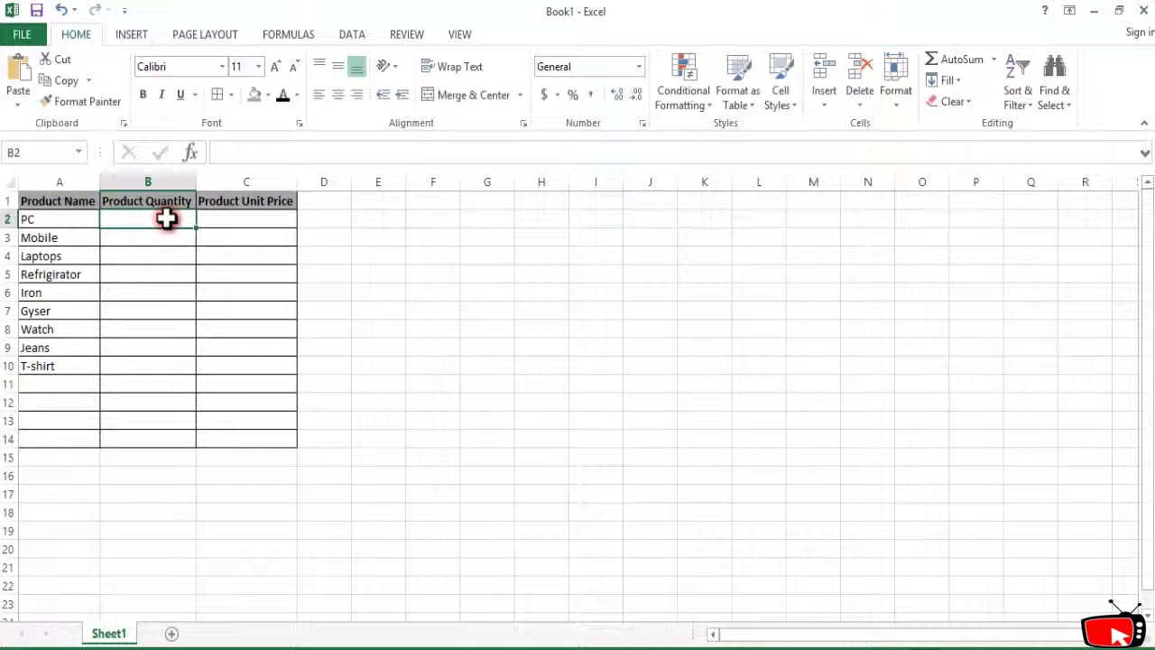
pyautogui.write('10')
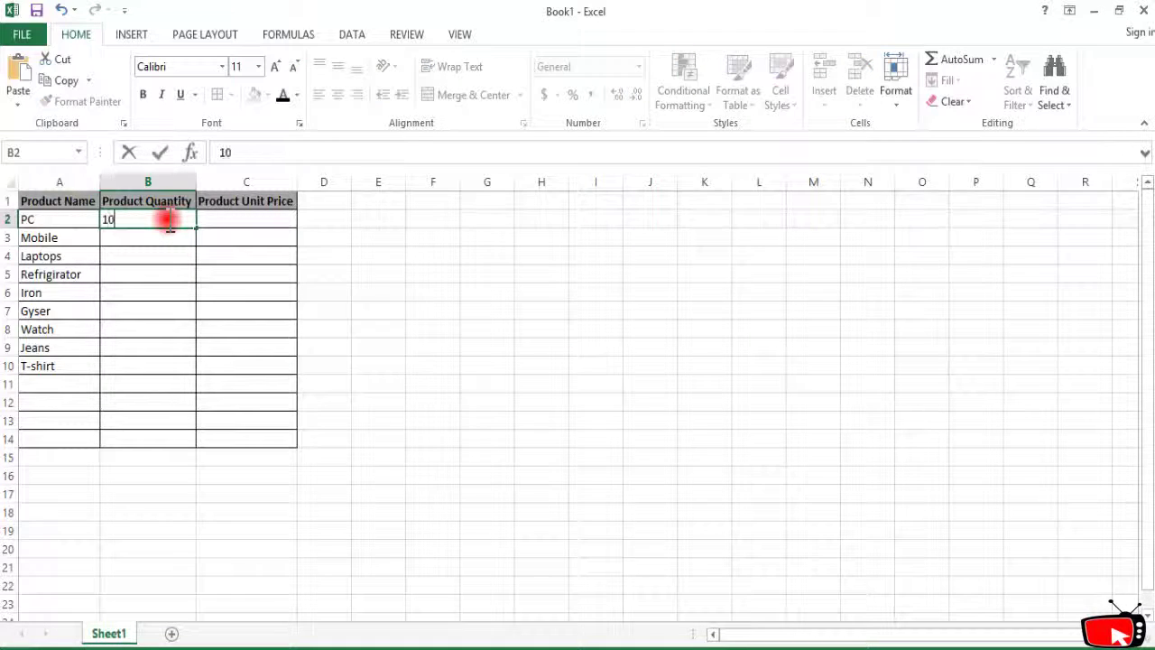
pyautogui.press('Return')
pyautogui.write('20')
pyautogui.press('Return')
pyautogui.write('10')
pyautogui.press('Return')
# Step: Enter the quantities 100, 1000 and 10000 for Refrigirator, Iron and Gyser in cells B5 to B7
pyautogui.write('100')
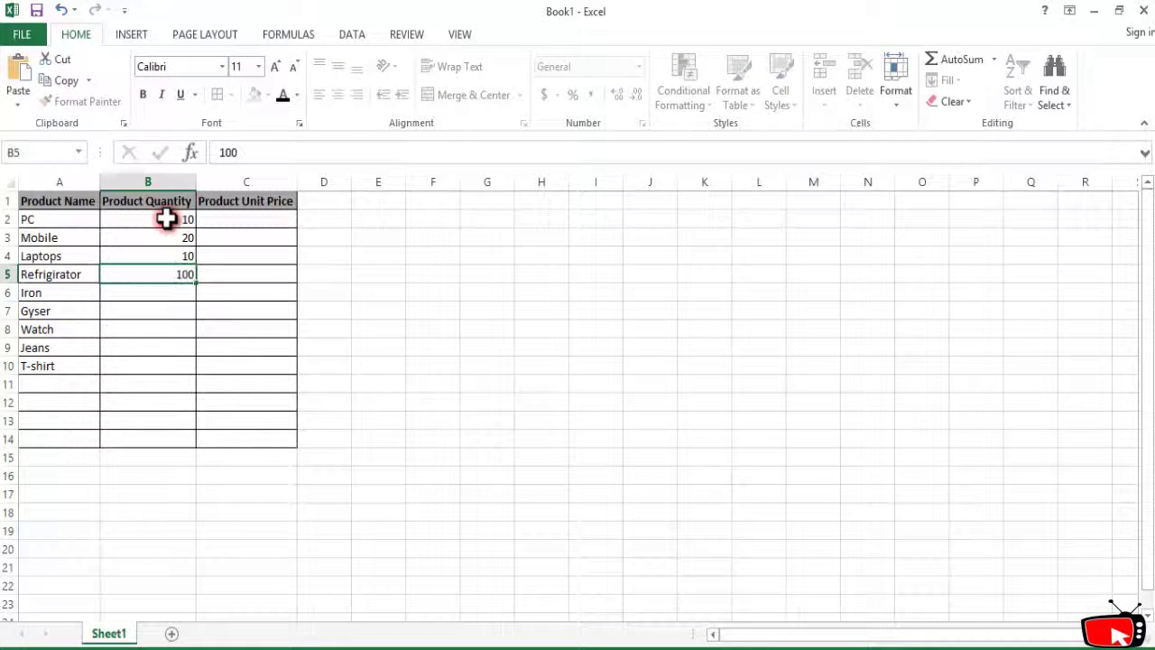
pyautogui.press('Return')
pyautogui.write('1000')
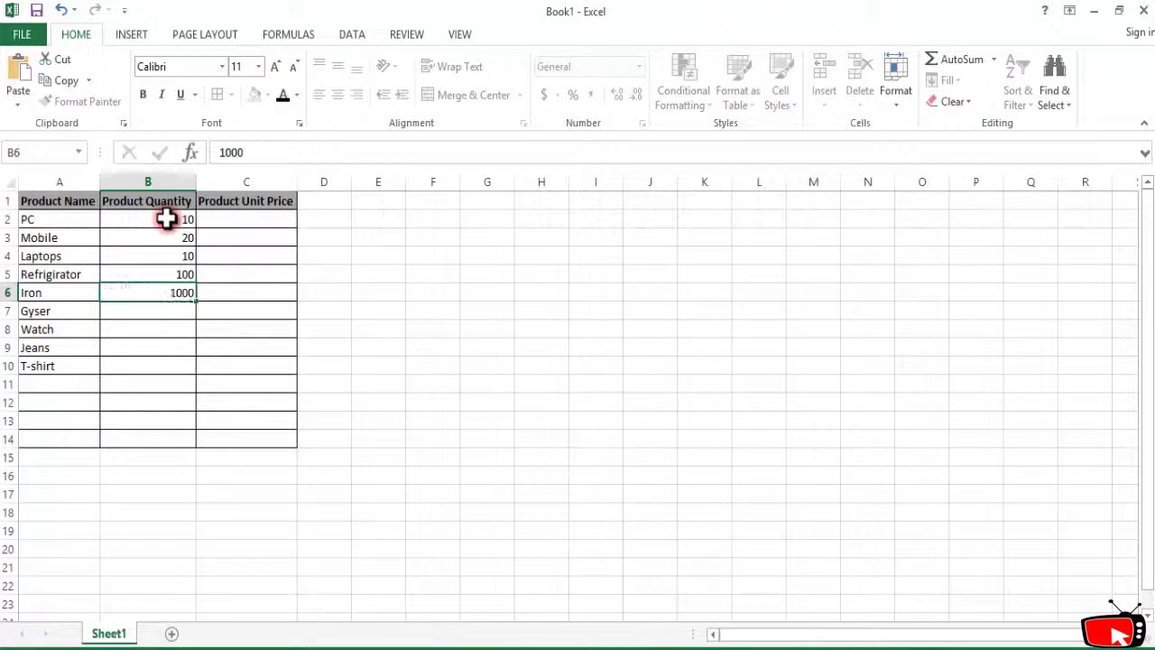
pyautogui.press('Return')
pyautogui.write('10000')
pyautogui.press('Return')
# Step: Enter the quantities 100, 200 and 10000 for Watch, Jeans and T-shirt in cells B8 to B10
pyautogui.write('100')
pyautogui.press('Return')
pyautogui.write('200')
pyautogui.press('Return')
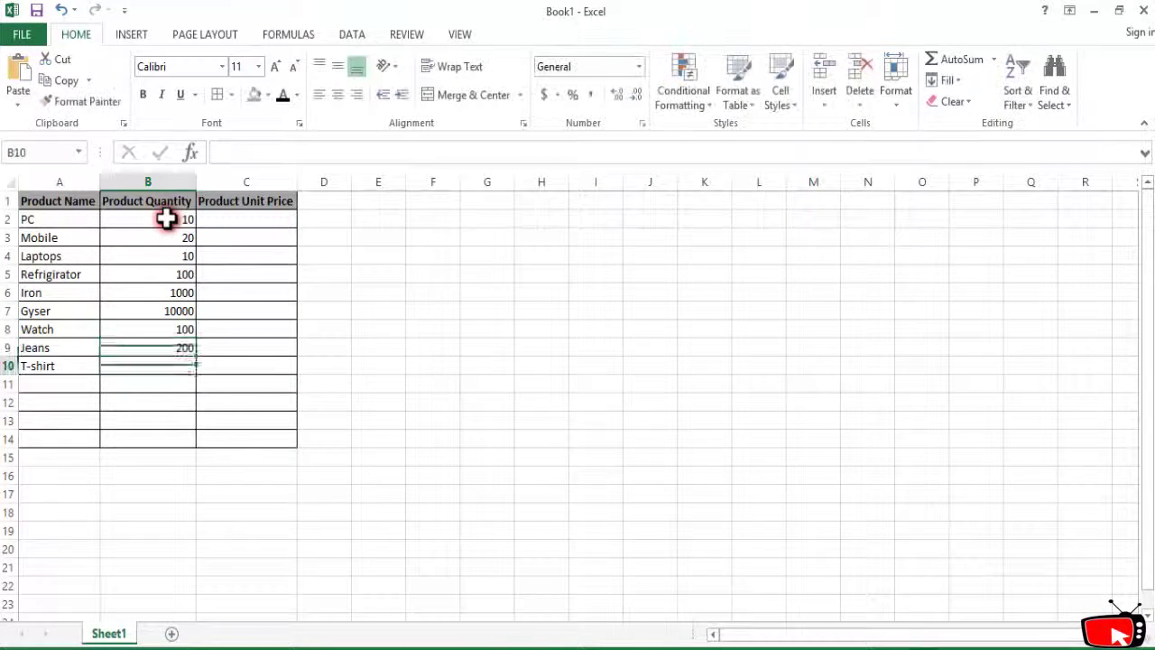
pyautogui.write('100')
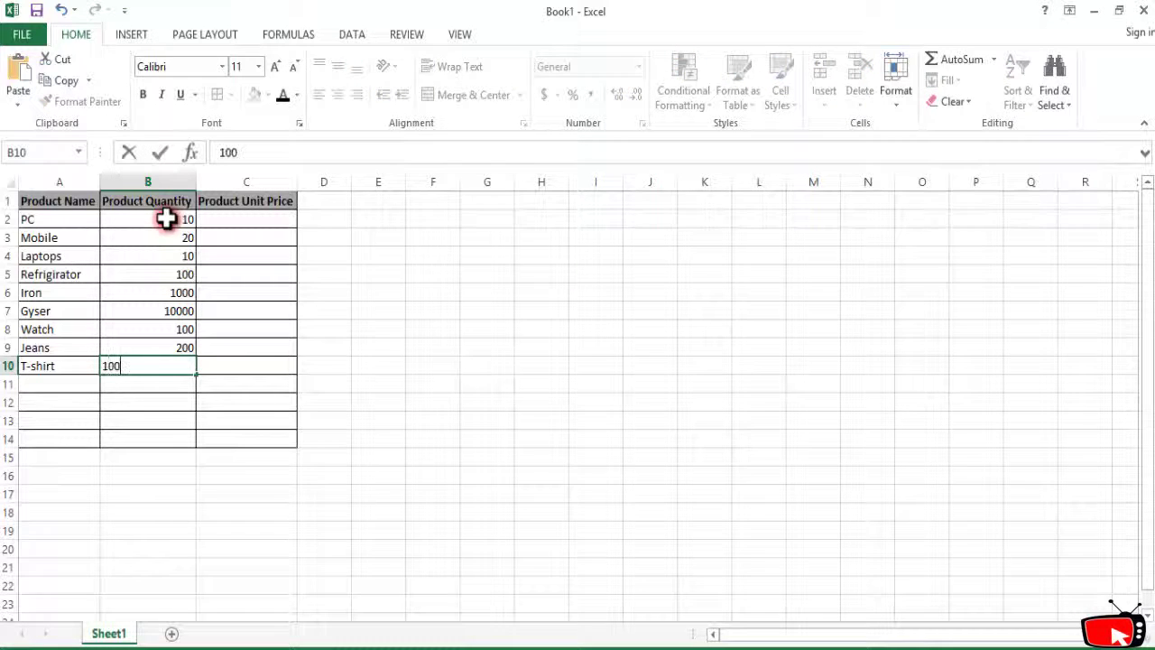
pyautogui.write('00')
pyautogui.press('Return')
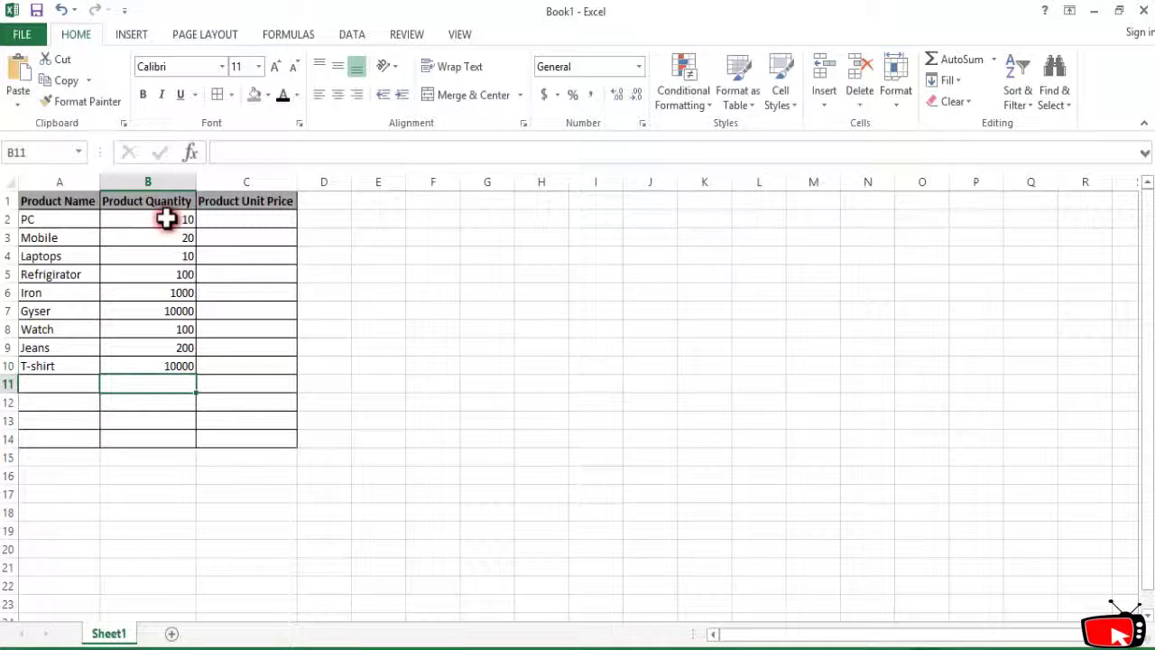
# Step: Enter a unit price of 10000 for each of PC, Mobile and Laptops in cells C2 to C4
pyautogui.click(218, 226)
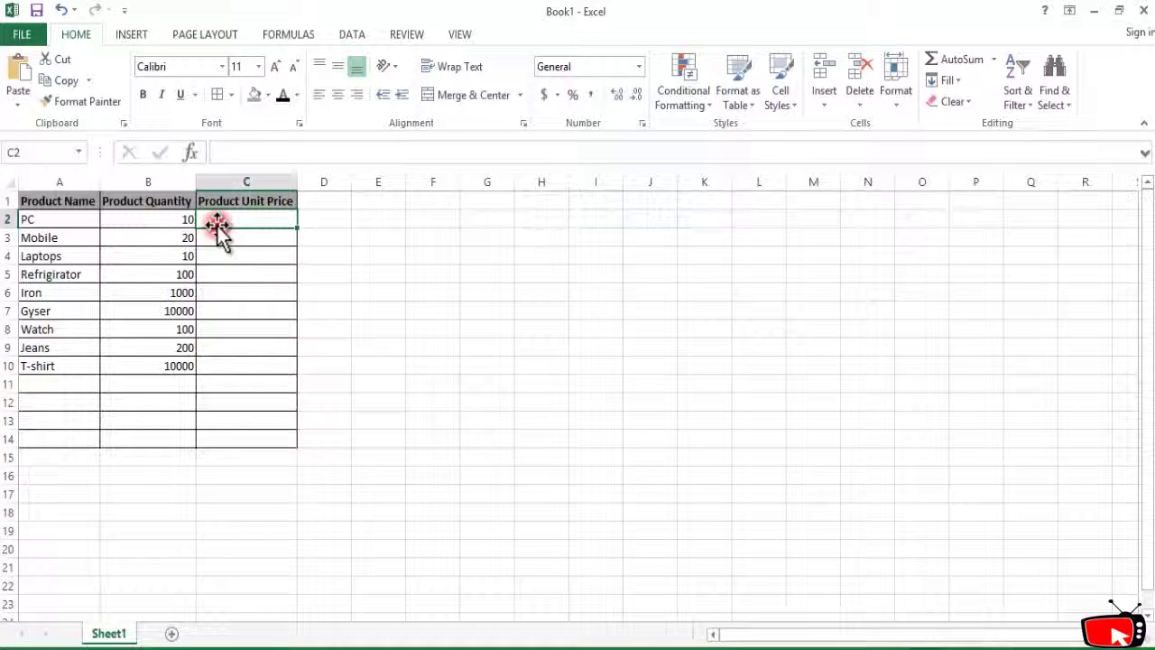
pyautogui.write('5')
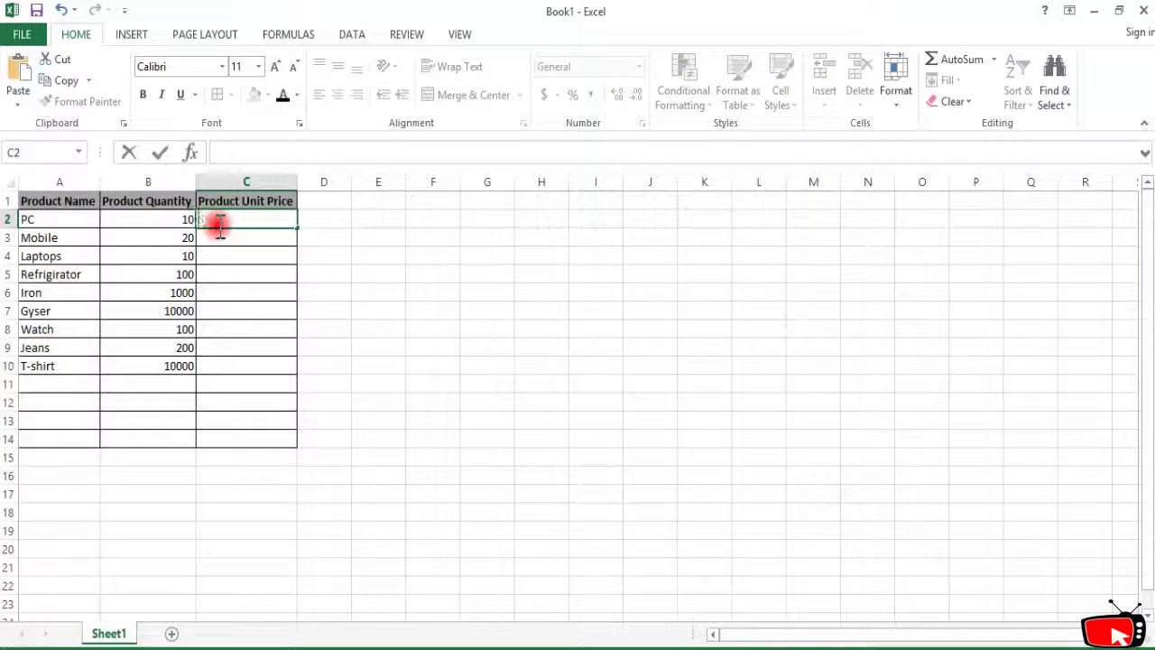
pyautogui.write('0000')
pyautogui.press('Return')
pyautogui.write('100')
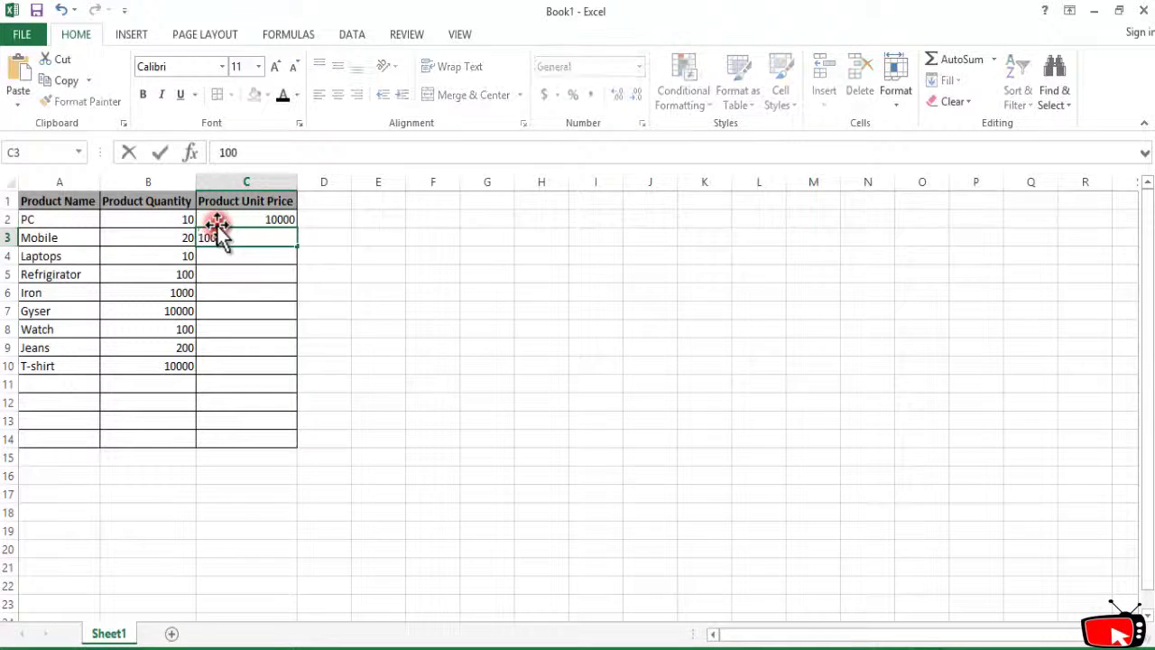
pyautogui.write('00')
pyautogui.press('Return')
pyautogui.write('100')
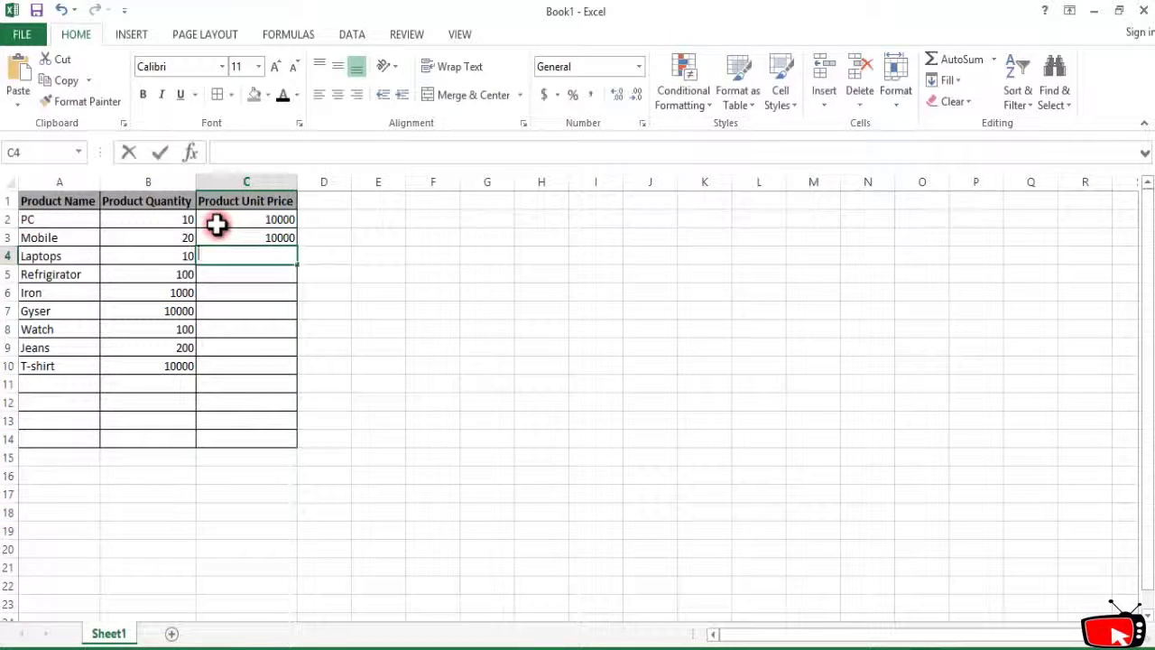
pyautogui.write('00')
pyautogui.press('Return')
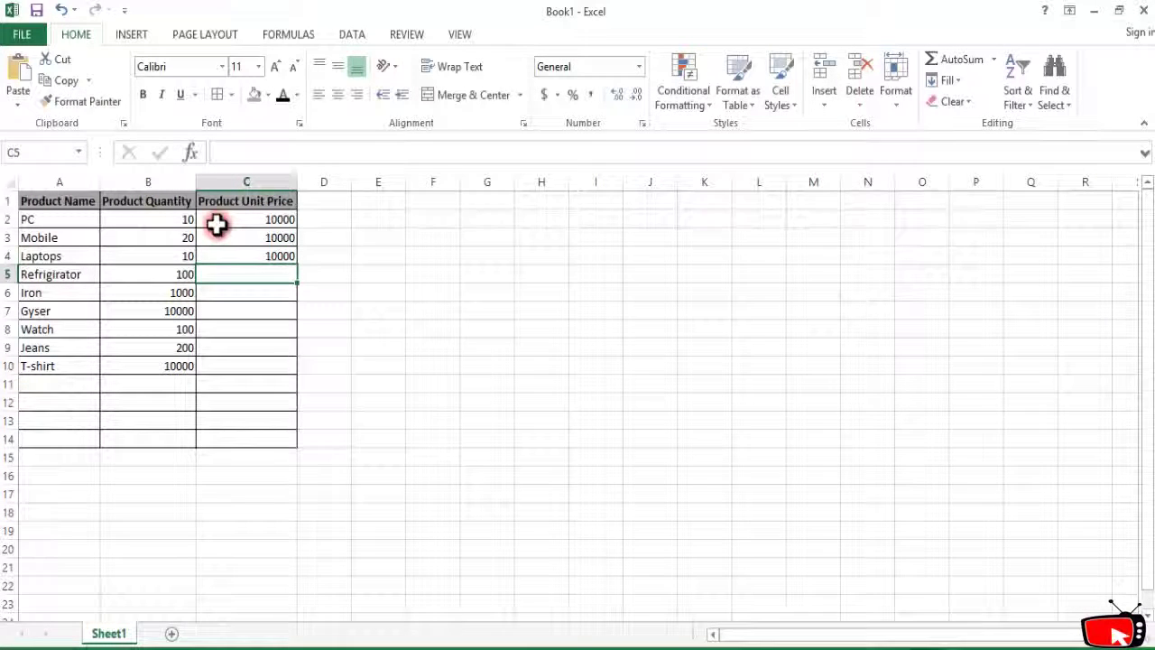
# Step: Enter the unit prices 4000, 20 and 100 for Refrigirator, Iron and Gyser in cells C5 to C7
pyautogui.write('4000')
pyautogui.press('Return')
pyautogui.write('100')
pyautogui.press('BackSpace')
pyautogui.press('BackSpace')
pyautogui.press('BackSpace')
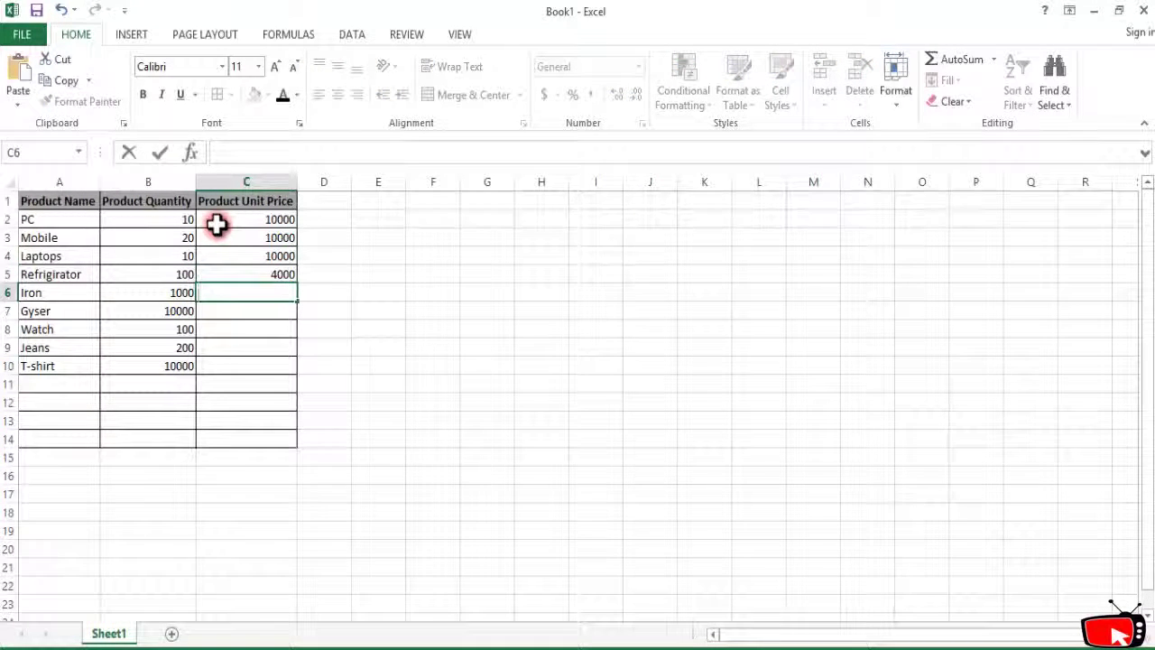
pyautogui.write('100')
pyautogui.press('Return')
pyautogui.write('1')
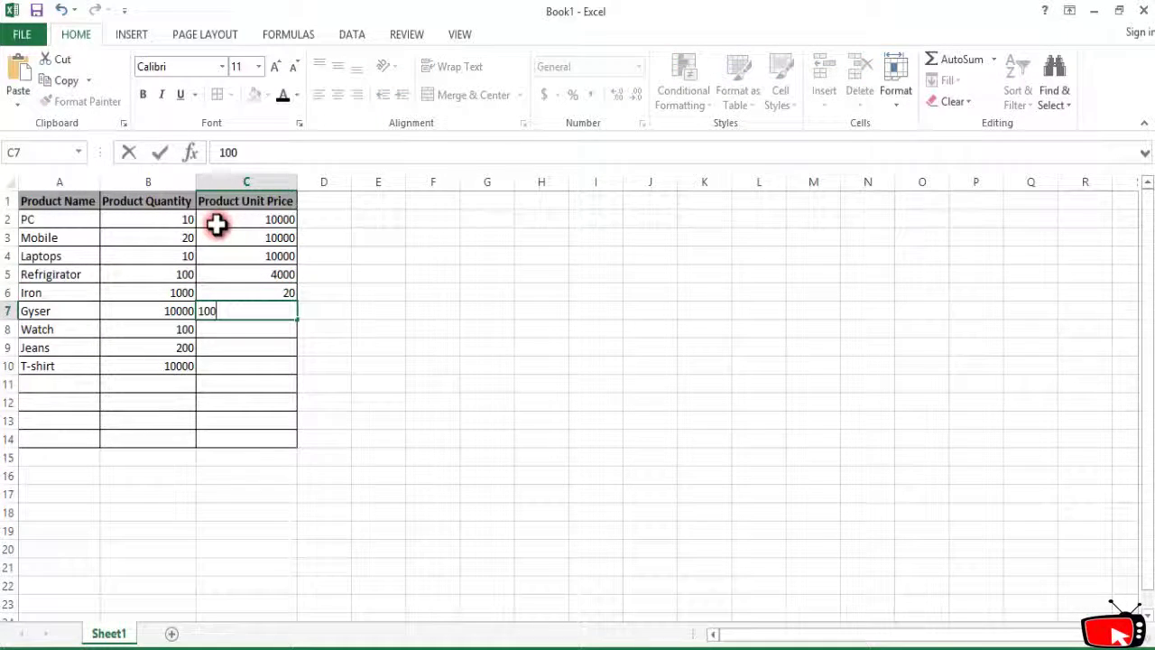
pyautogui.press('Return')
# Step: Enter a unit price of 1000 for each of Watch, Jeans and T-shirt in cells C8 to C10
pyautogui.write('1000')
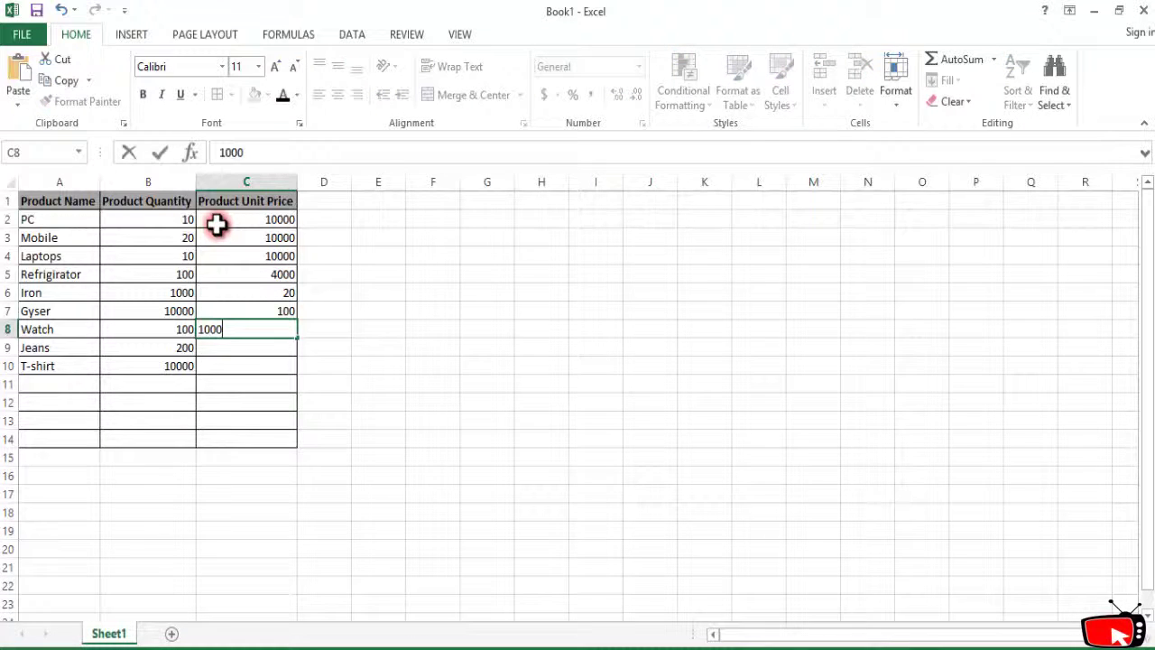
pyautogui.press('Return')
pyautogui.write('40')
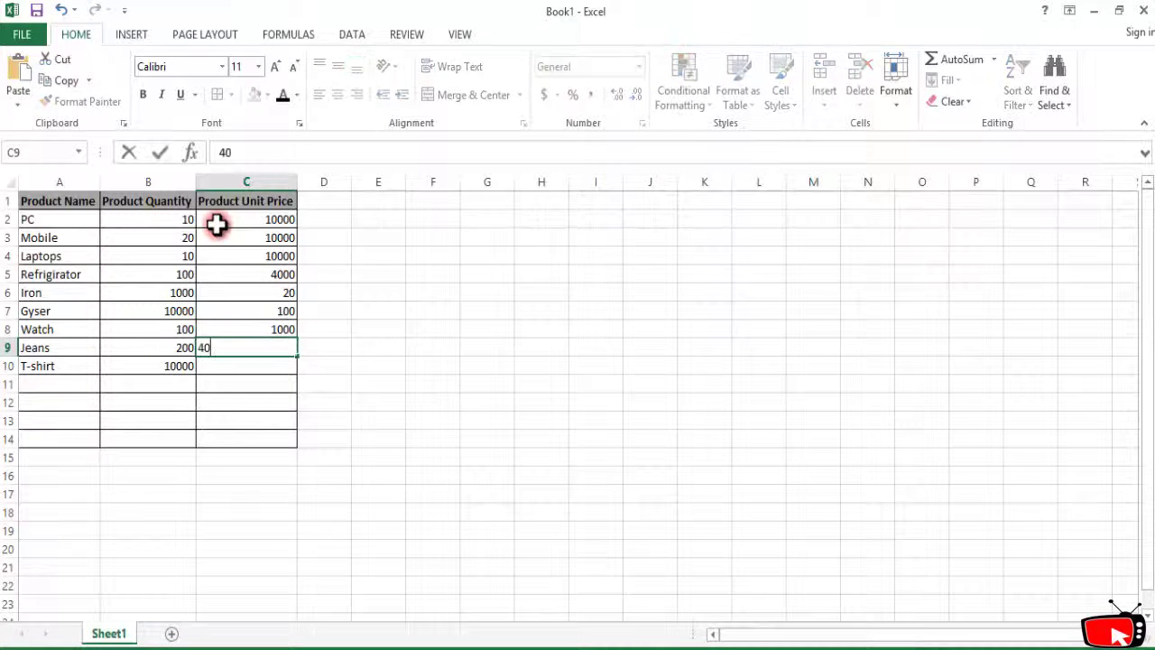
pyautogui.press('BackSpace')
pyautogui.write('1000')
pyautogui.press('Return')
pyautogui.write('1000')
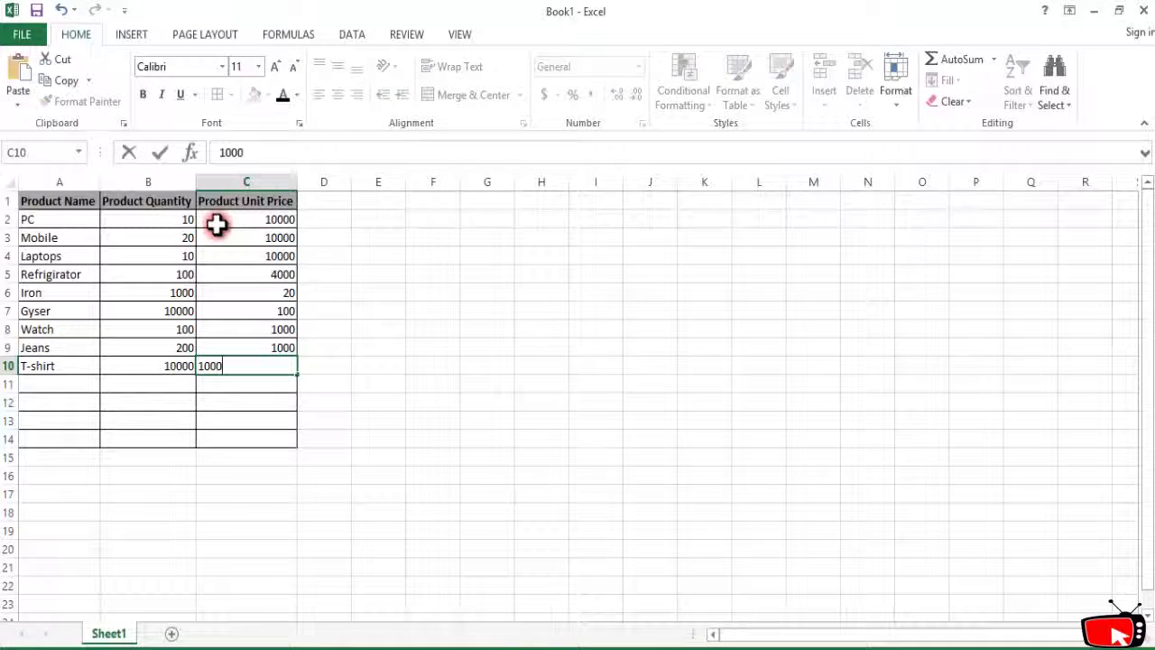
pyautogui.press('Return')
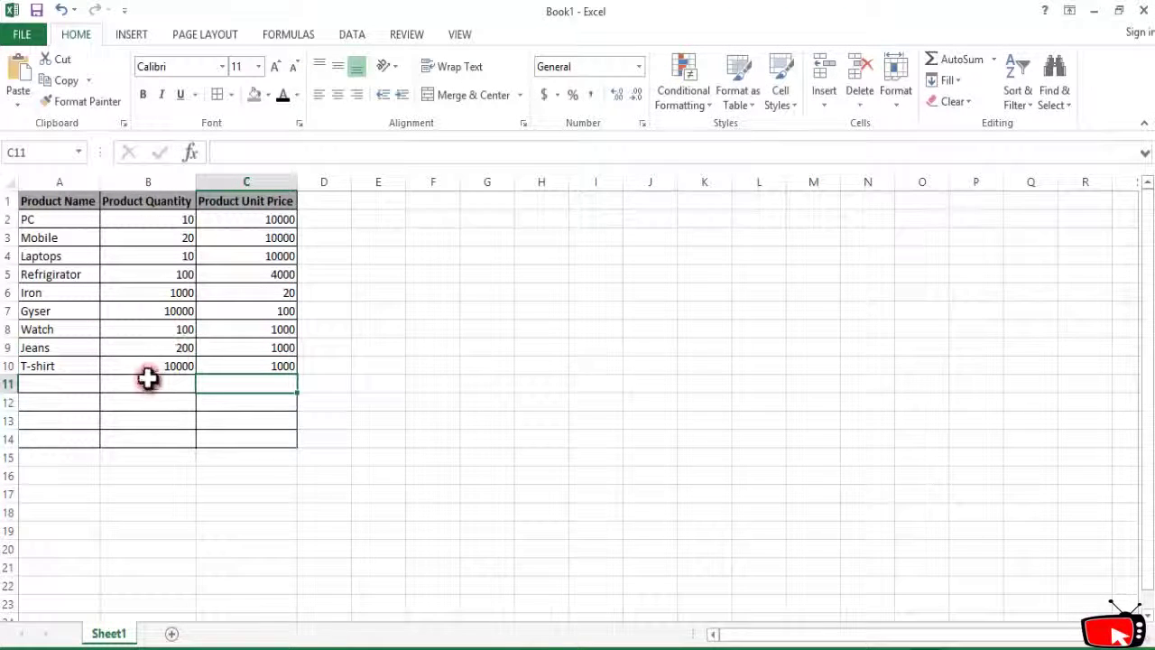
# Step: Enter the label Total in cell B11, below the last product quantity
pyautogui.click(139, 384)
pyautogui.write('Total')
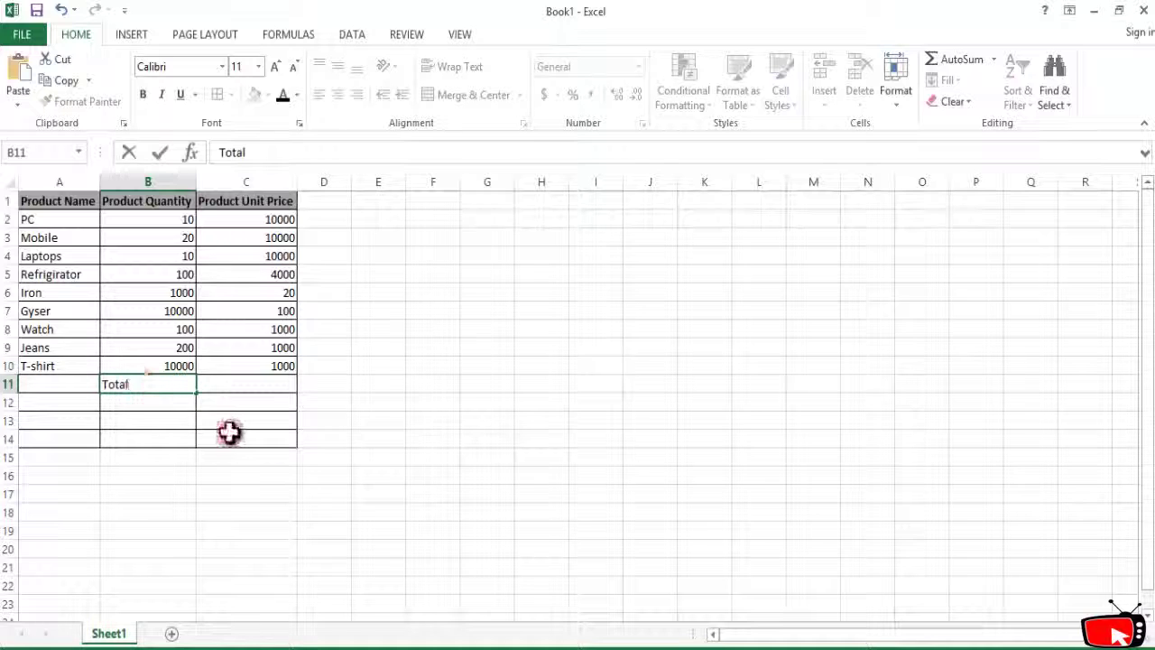
pyautogui.click(226, 385)
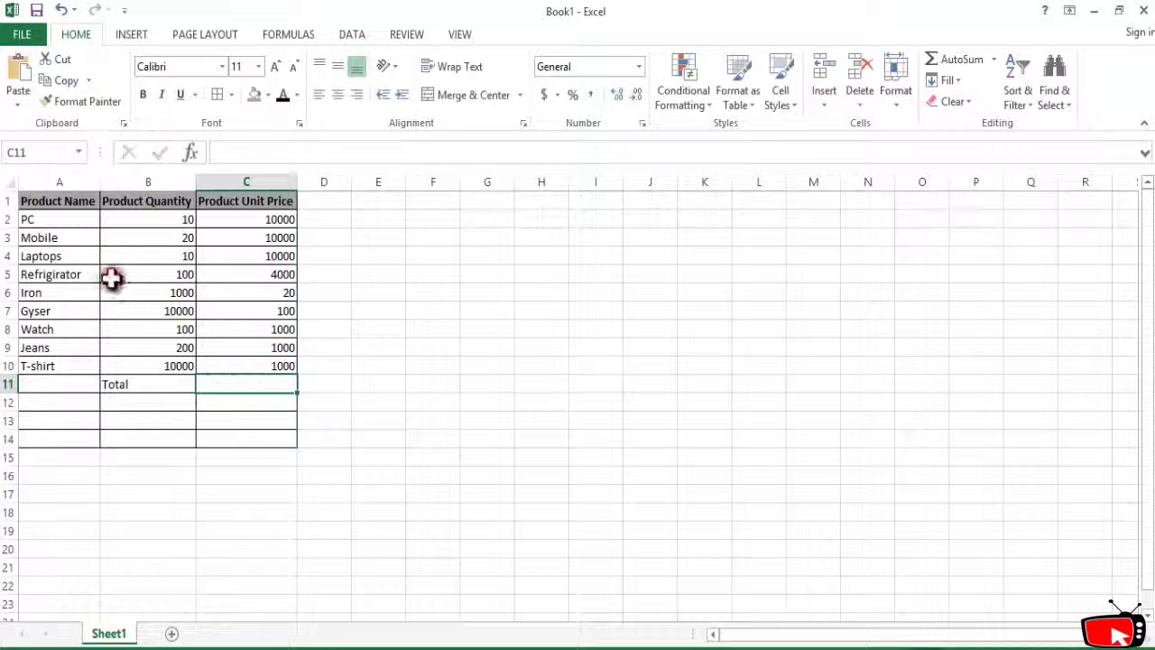
# Step: Center the contents of all cells in the sheet horizontally
pyautogui.click(9, 183)
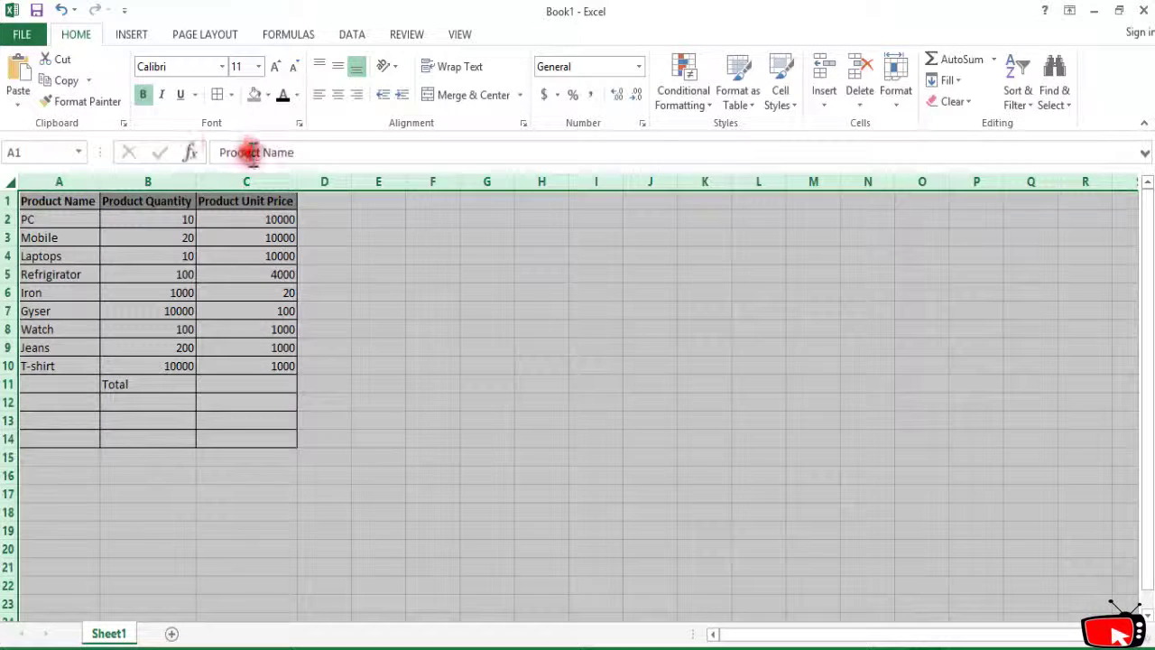
pyautogui.click(337, 96)
pyautogui.click(174, 402)
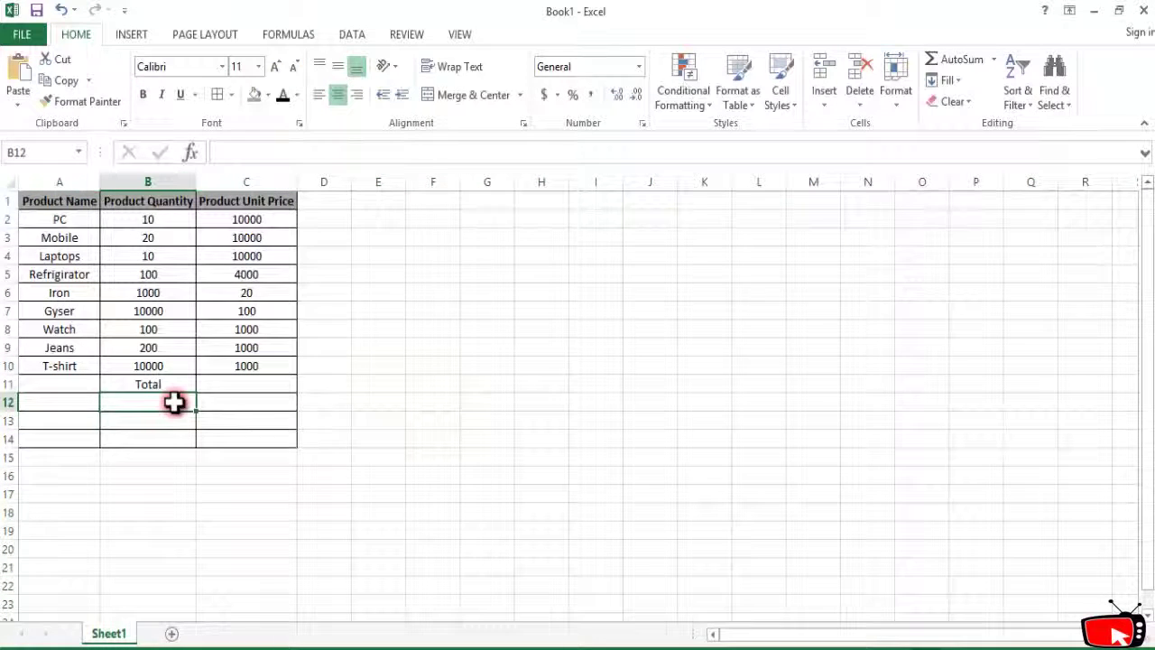
pyautogui.click(153, 385)
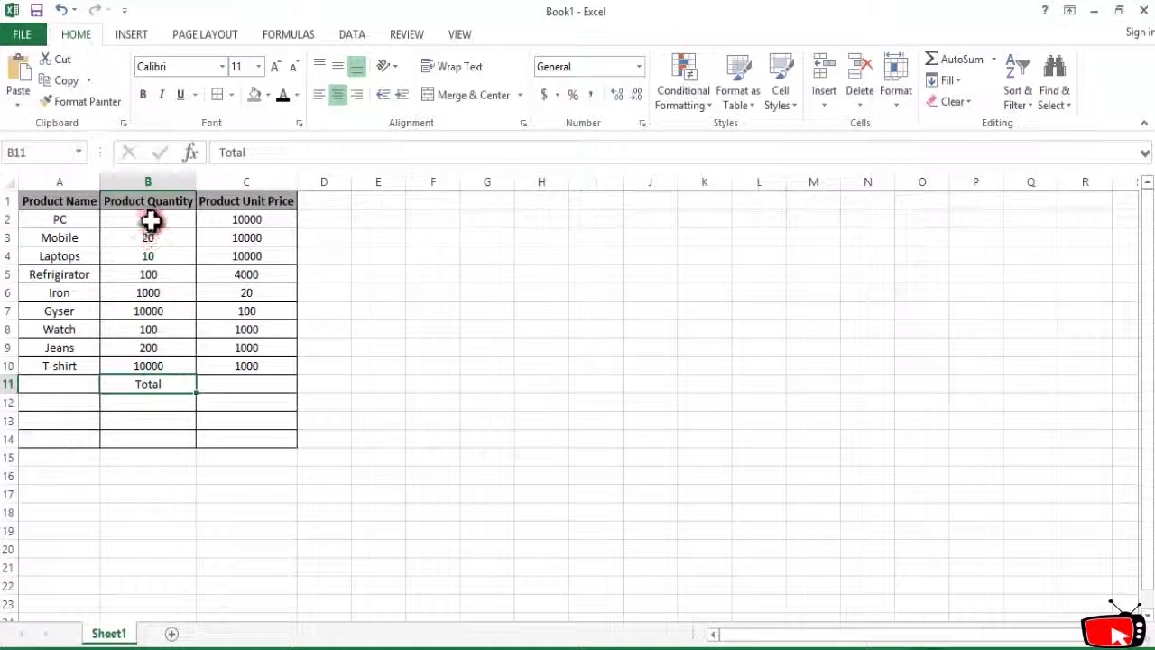
pyautogui.moveTo(147, 220); pyautogui.dragTo(237, 359)
pyautogui.click(239, 365)
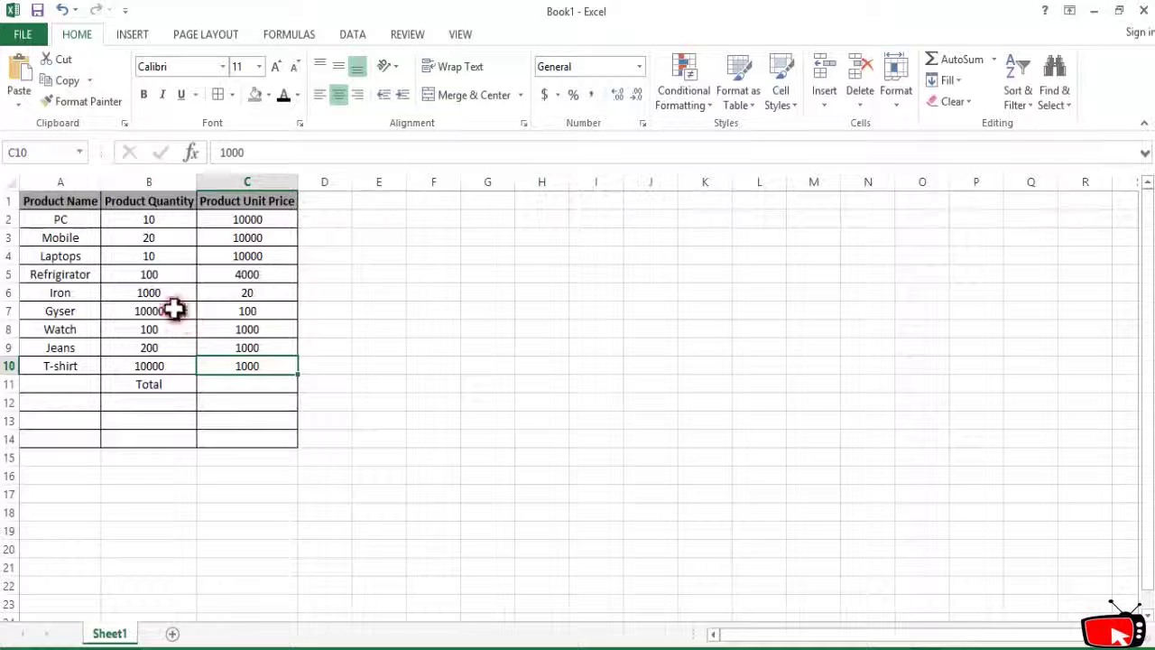
pyautogui.click(152, 221)
pyautogui.moveTo(152, 221); pyautogui.dragTo(239, 216)
# Step: Enter the formula =PRODUCT(B2,C2) in cell D2 and fill it down to D10
pyautogui.click(325, 224)
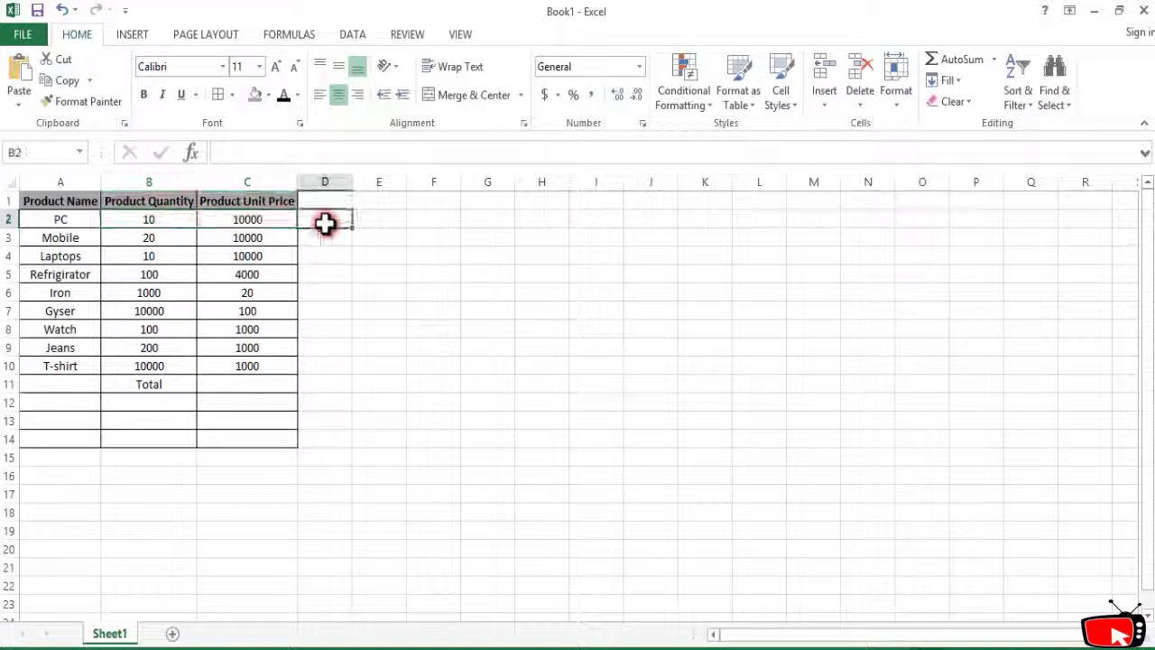
pyautogui.write('=product')
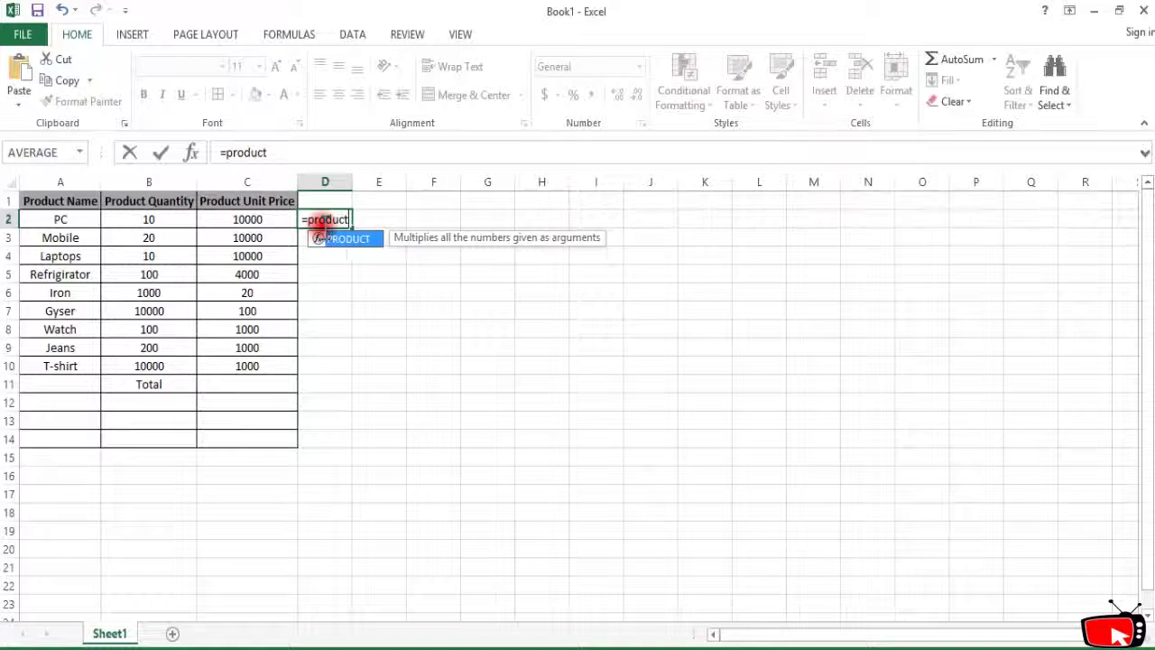
pyautogui.write('(')
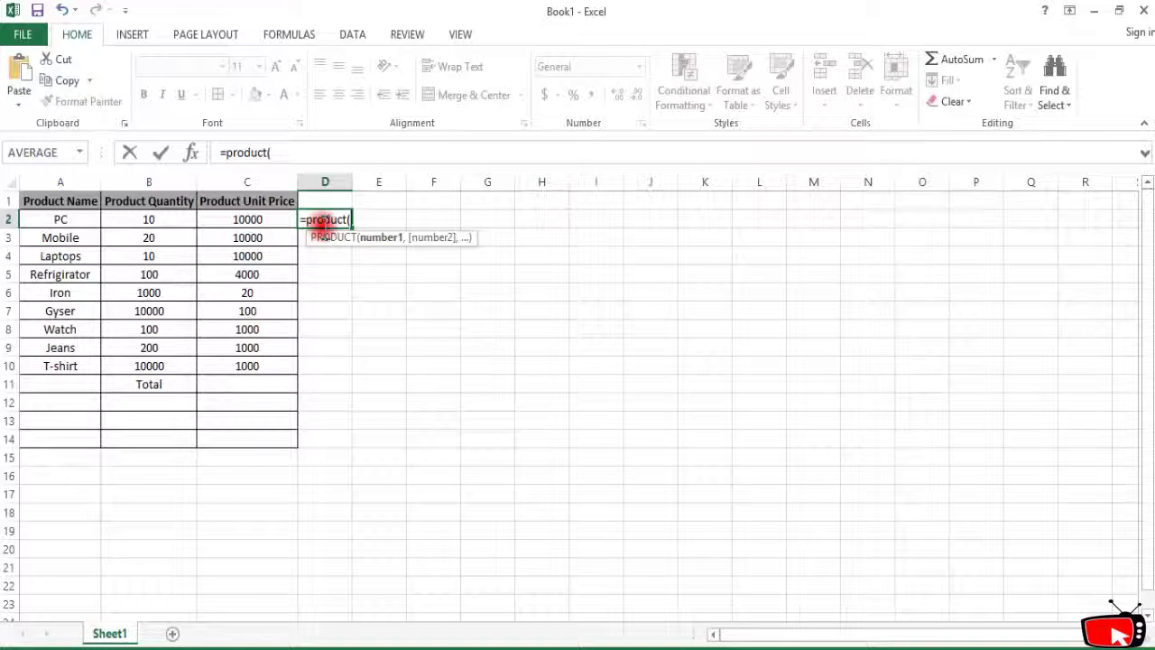
pyautogui.write('b2')
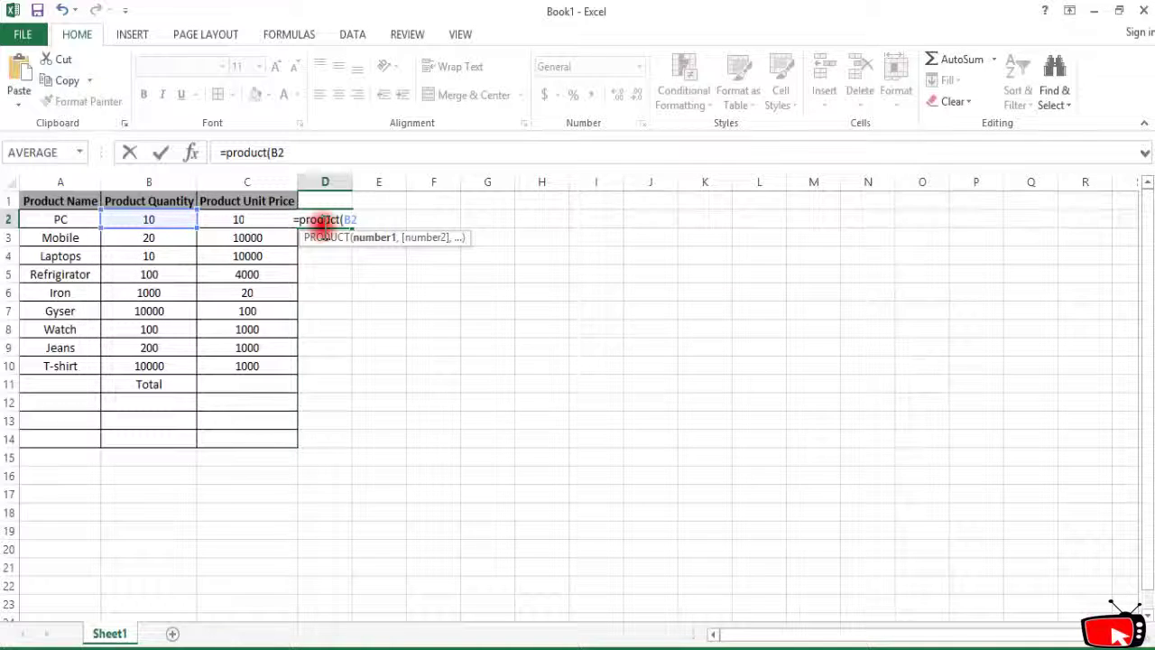
pyautogui.write(',c2')
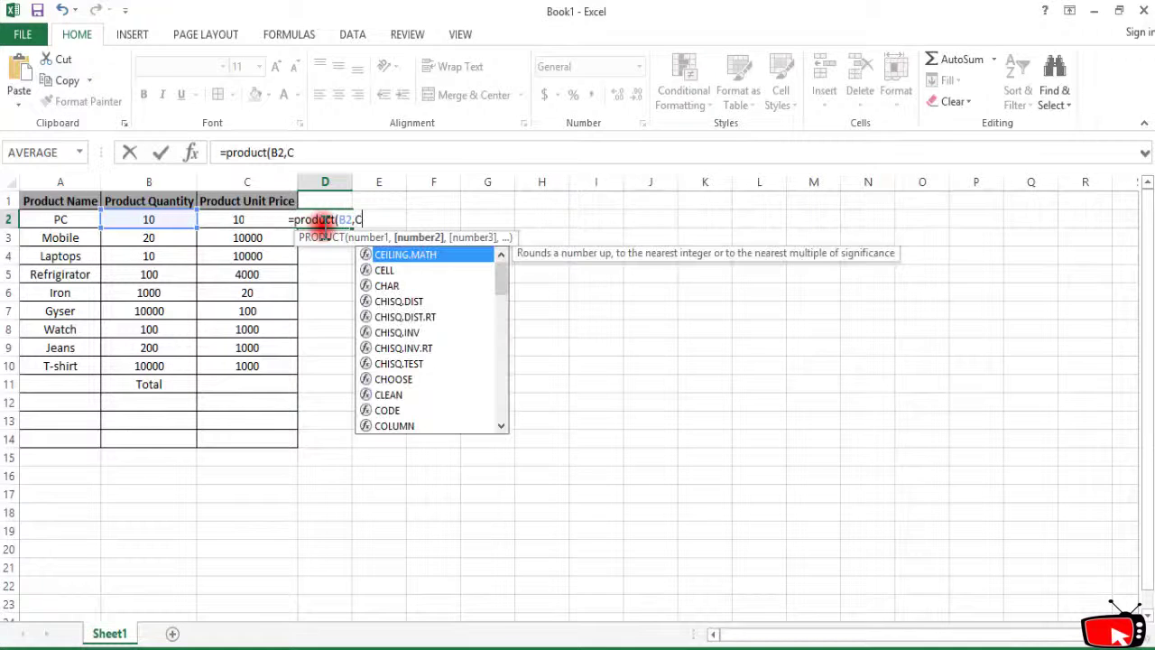
pyautogui.write(')')
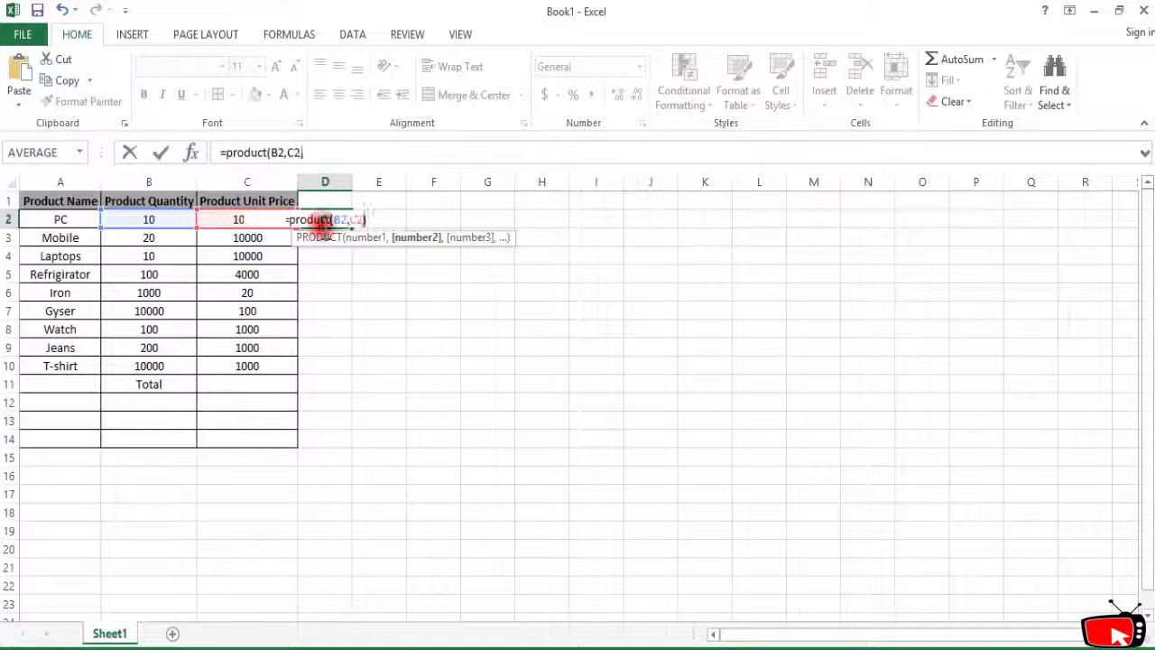
pyautogui.press('Return')
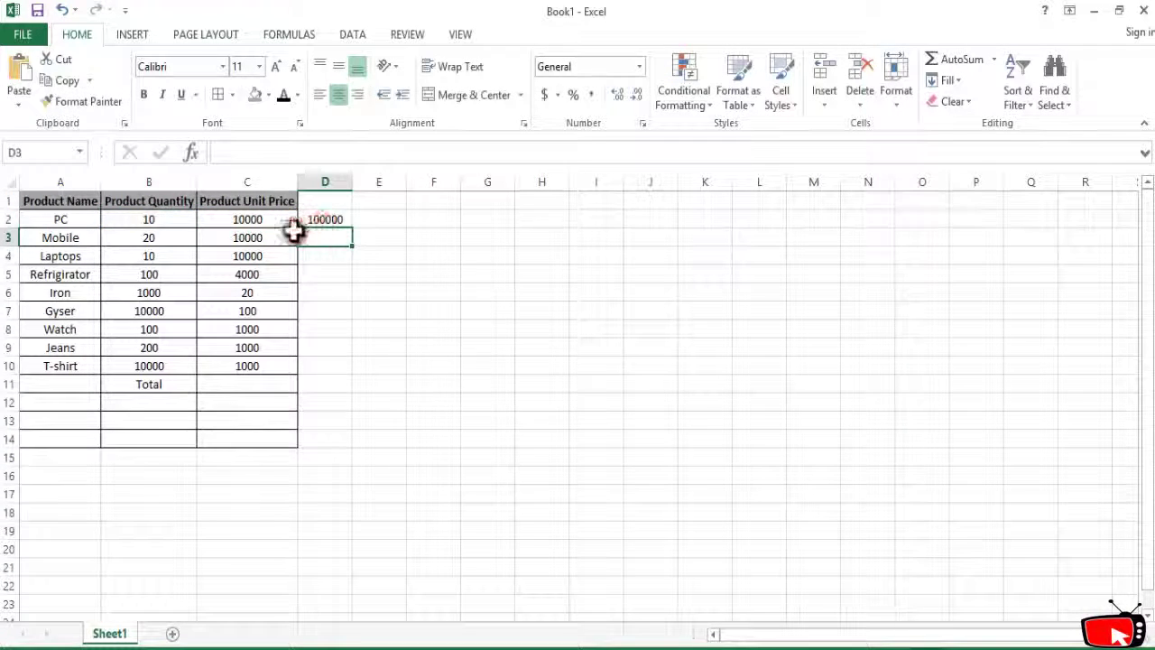
pyautogui.click(328, 218)
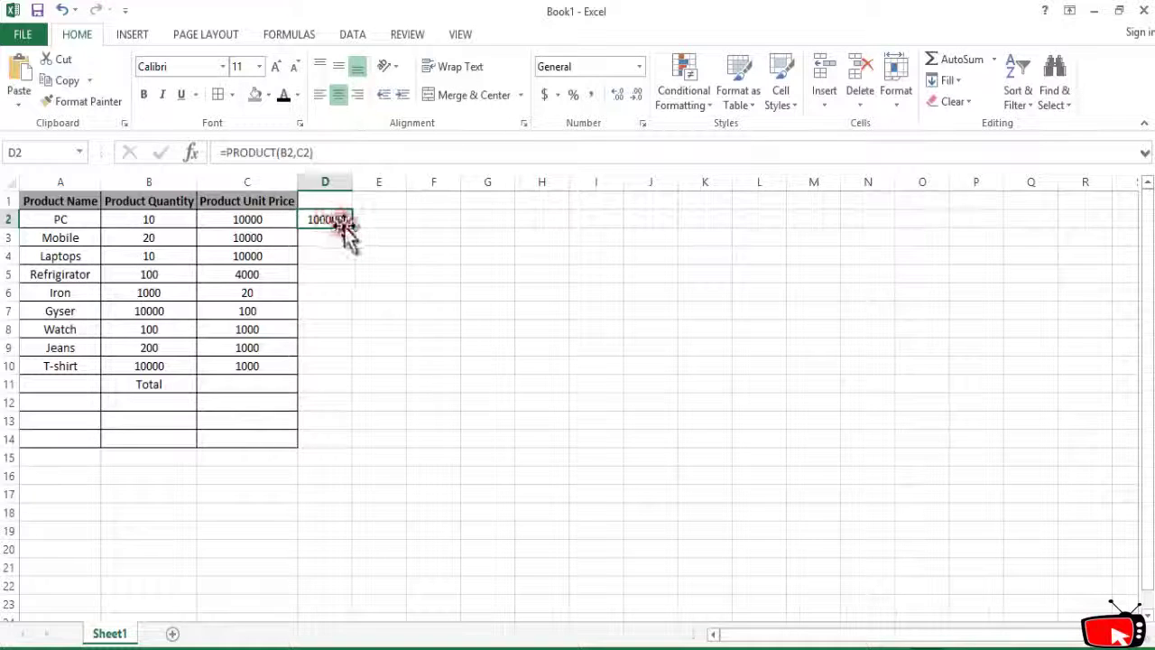
pyautogui.moveTo(353, 247); pyautogui.dragTo(351, 380)
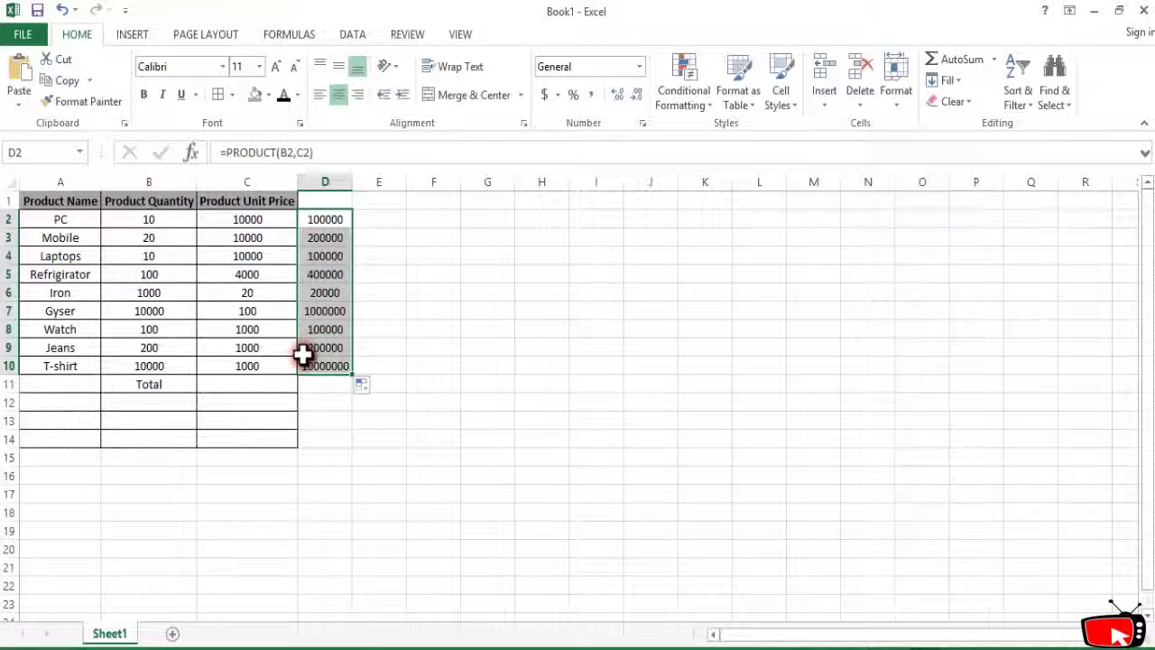
# Step: Enter the formula =SUM(D2:D10) in cell E10 to add up the product totals
pyautogui.click(320, 381)
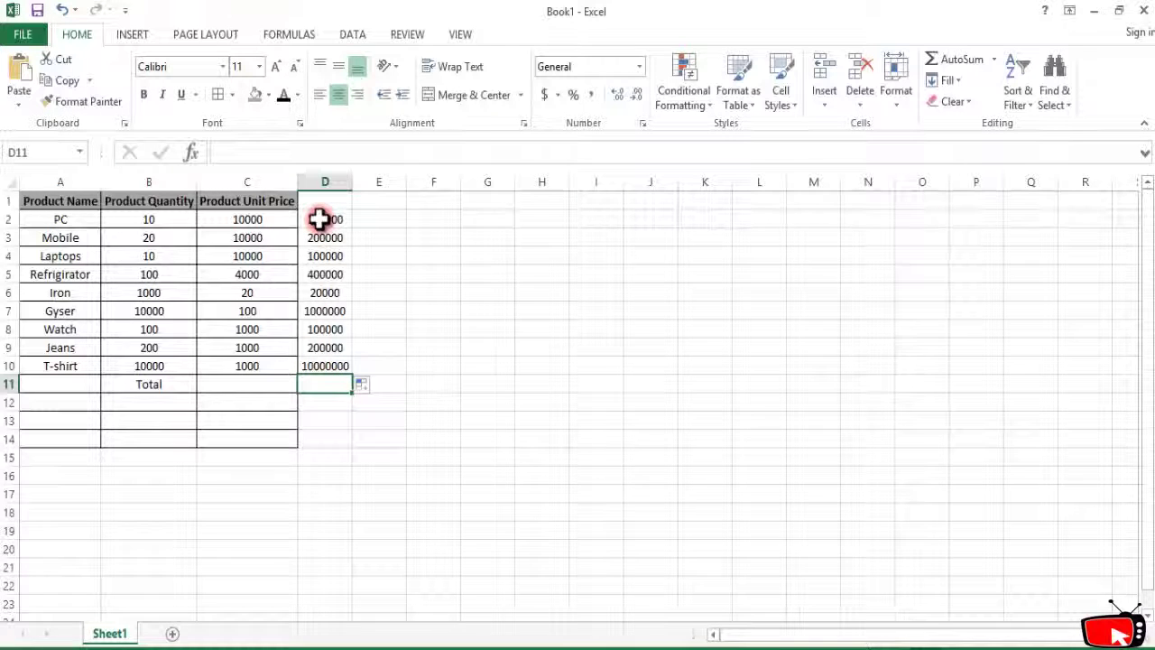
pyautogui.moveTo(321, 219); pyautogui.dragTo(328, 370)
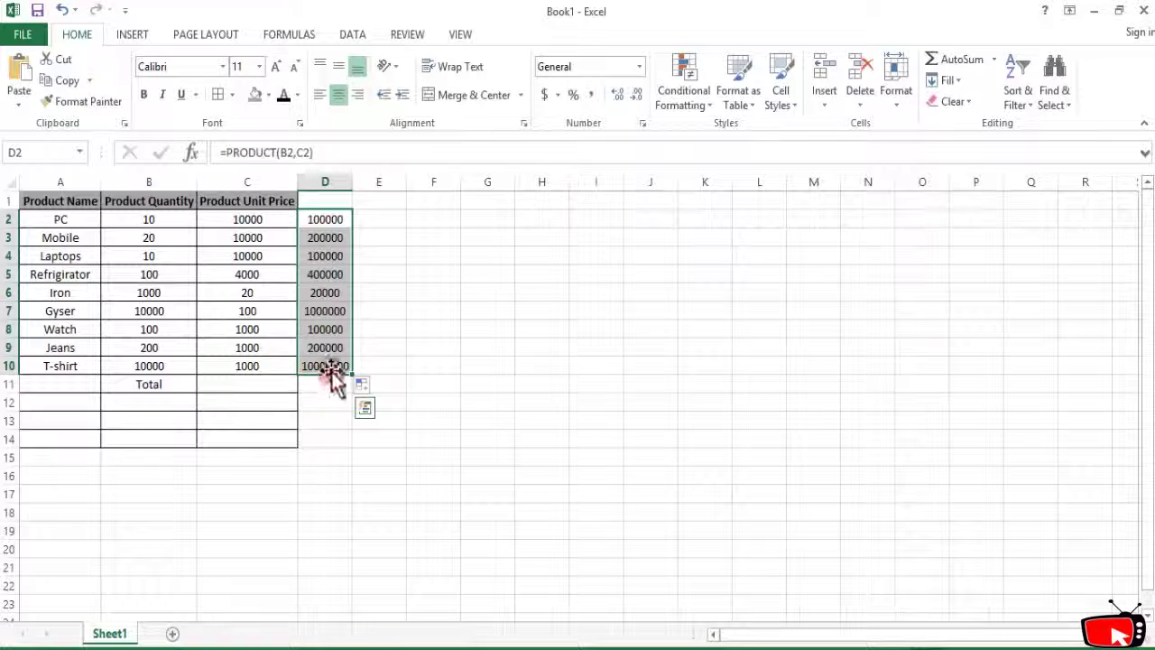
pyautogui.click(382, 366)
pyautogui.write('=')
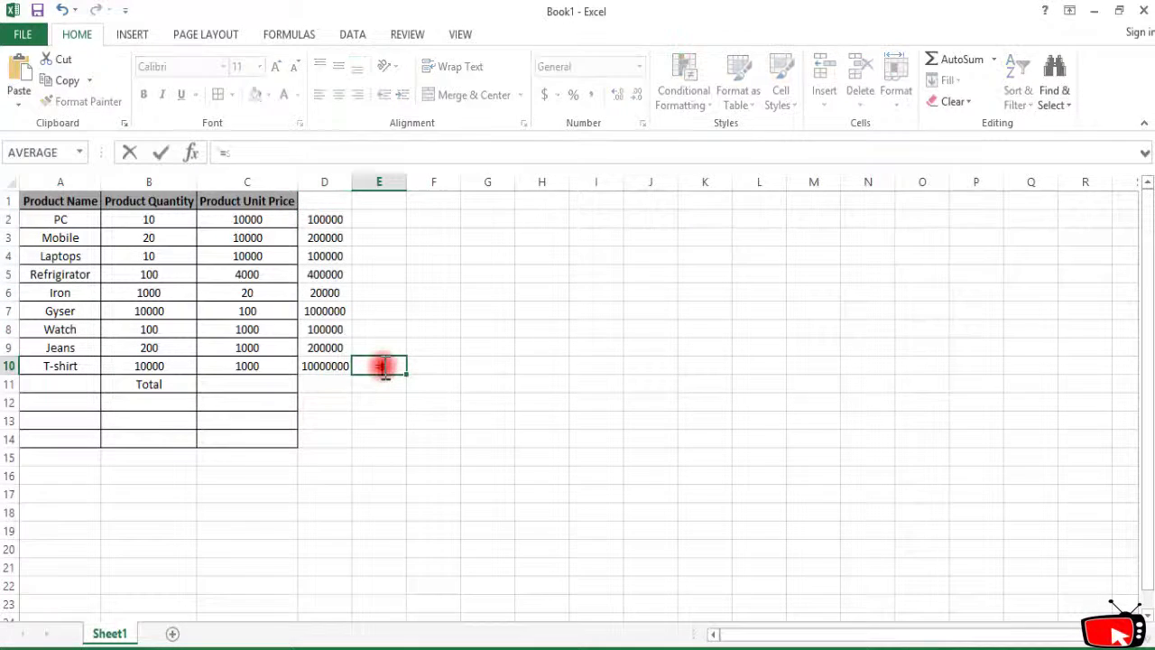
pyautogui.write('sum(')
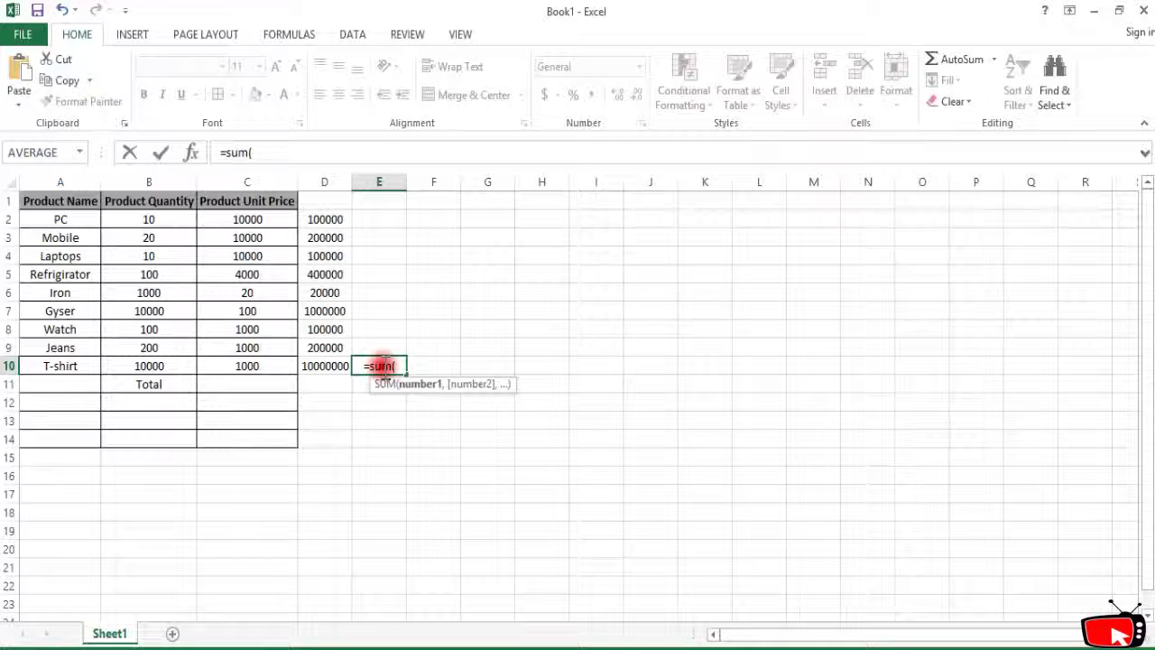
pyautogui.write('D2')
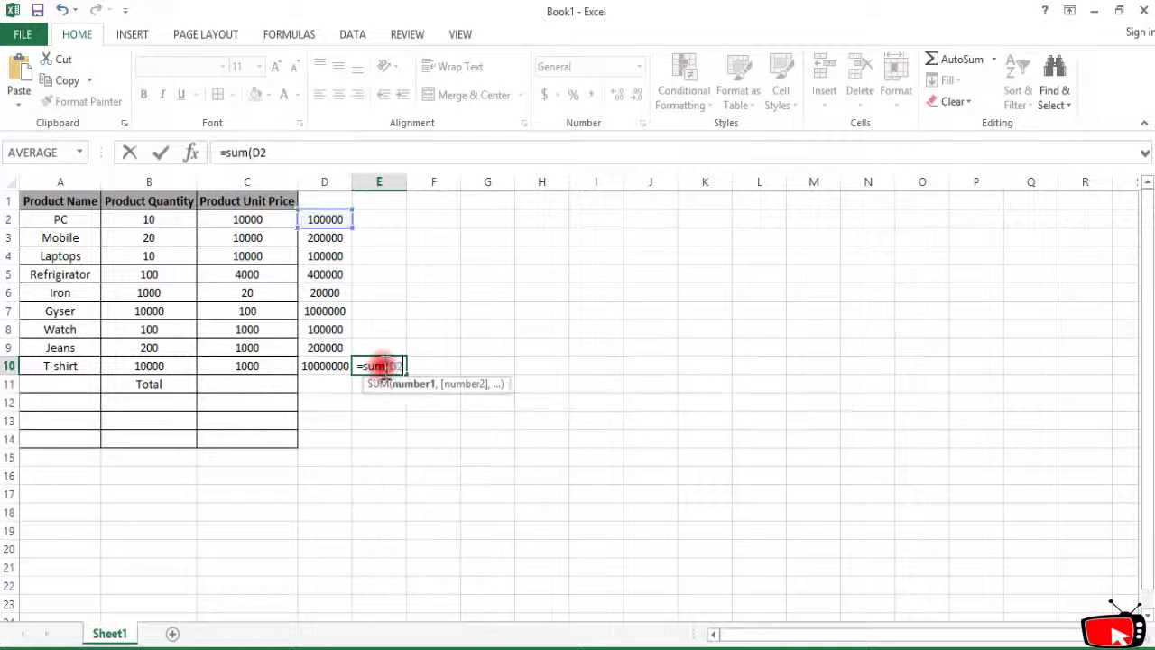
pyautogui.write(':D10')
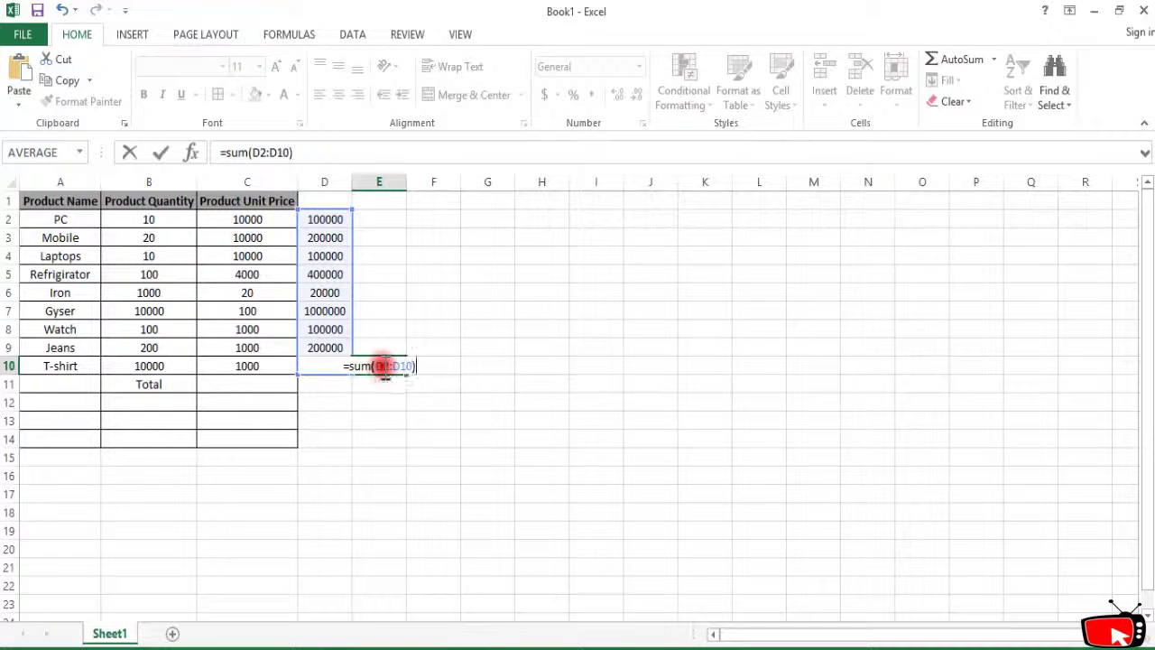
pyautogui.press('Return')
pyautogui.click(385, 364)
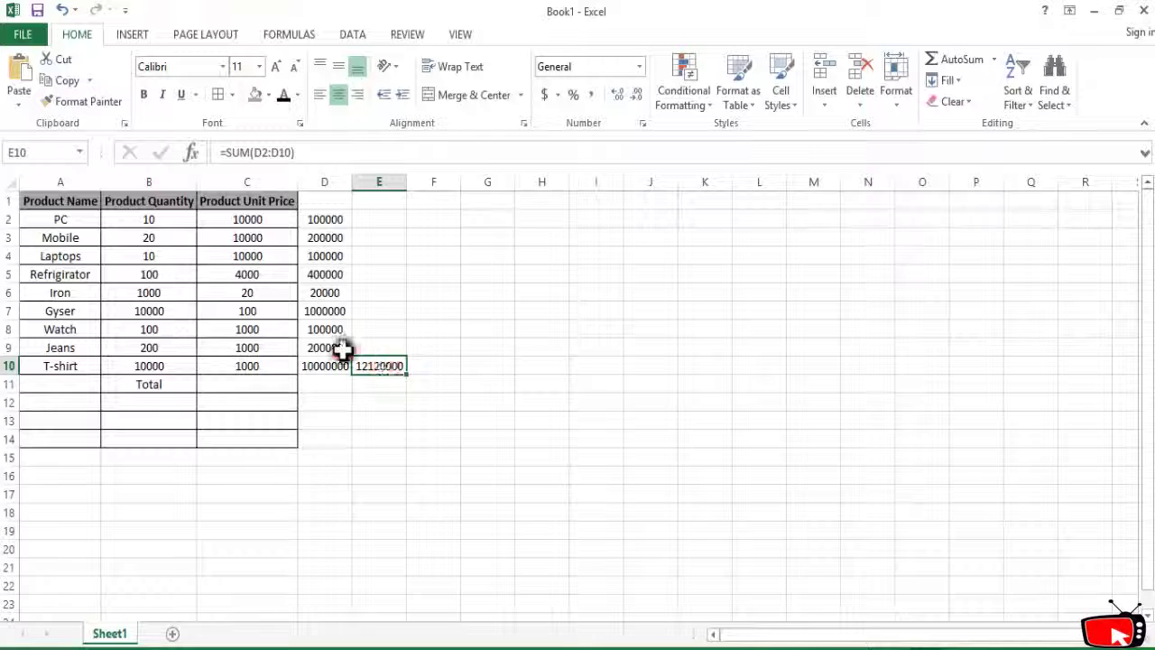
# Step: Enter the formula =SUMPRODUCT(B10:B10,C2:C10) in cell C11, beside the Total label
pyautogui.click(227, 386)
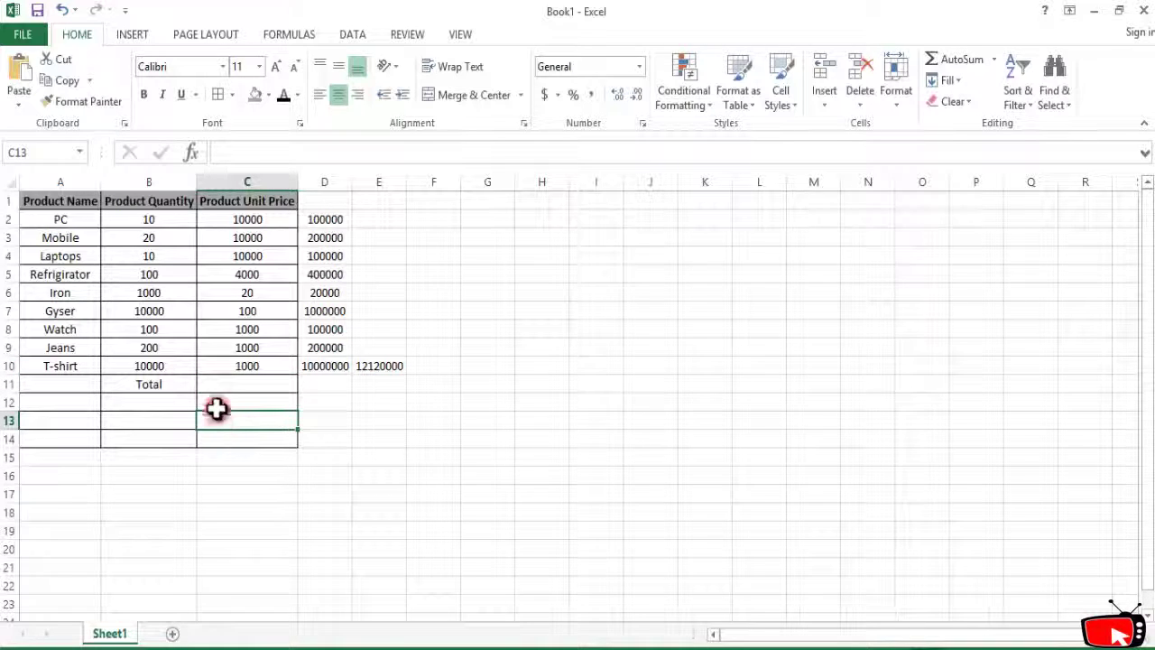
pyautogui.click(223, 421)
pyautogui.click(214, 388)
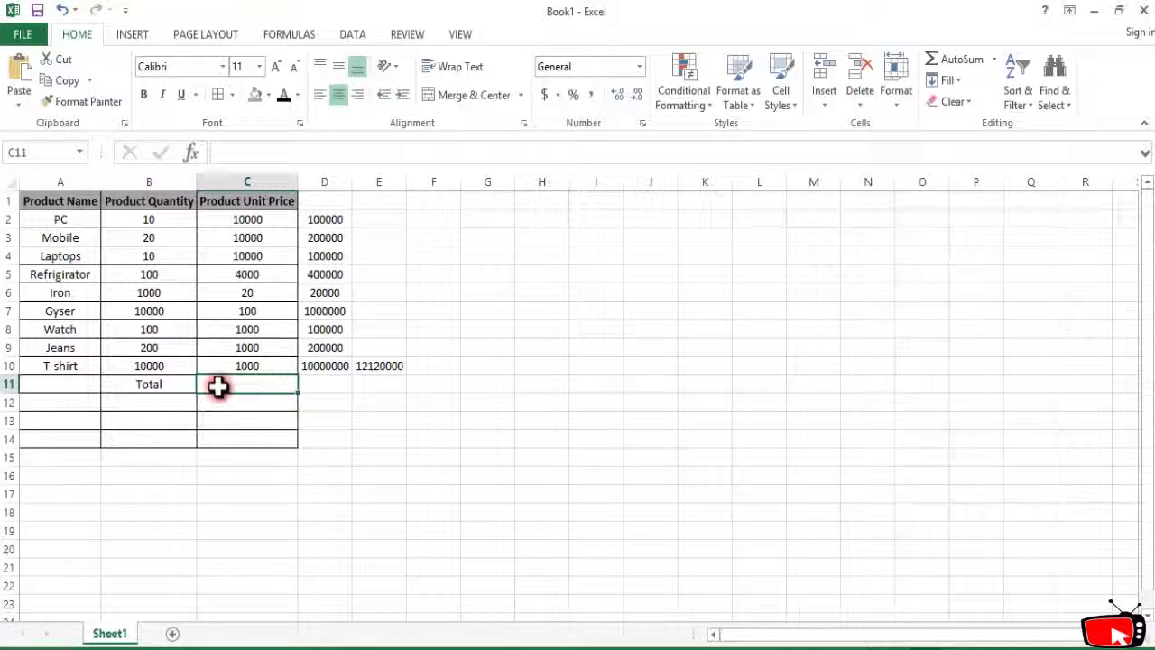
pyautogui.write('=sumpr')
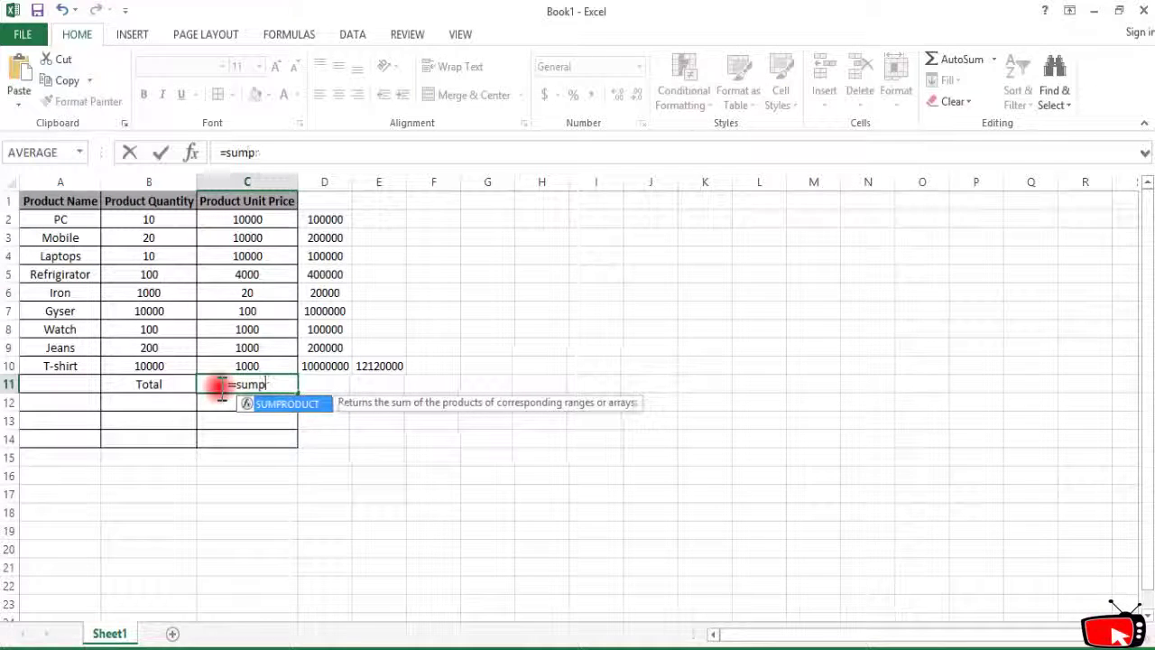
pyautogui.press('Escape')
pyautogui.write('=su')
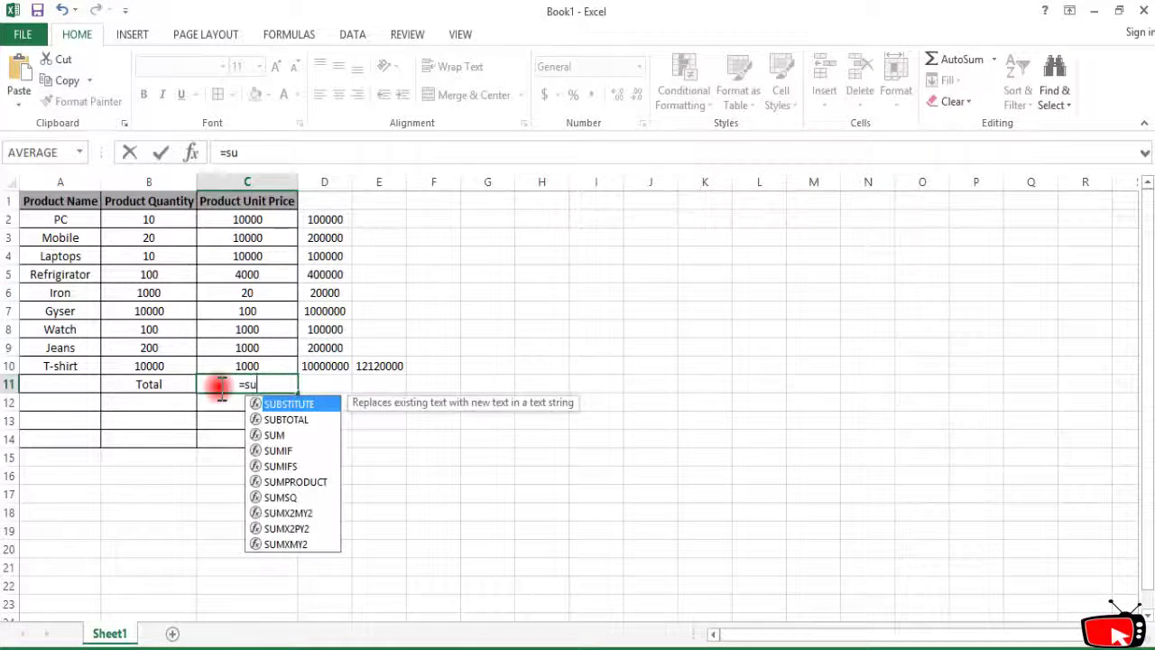
pyautogui.write('mproduct')
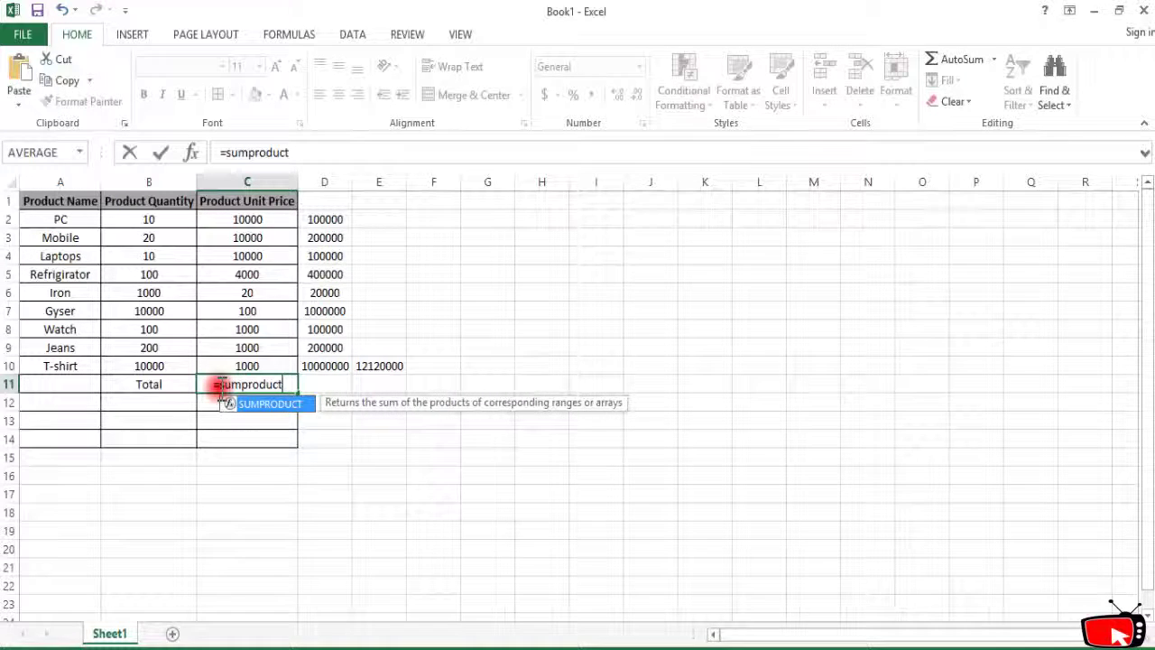
pyautogui.write('(')
pyautogui.press('BackSpace')
pyautogui.write('(')
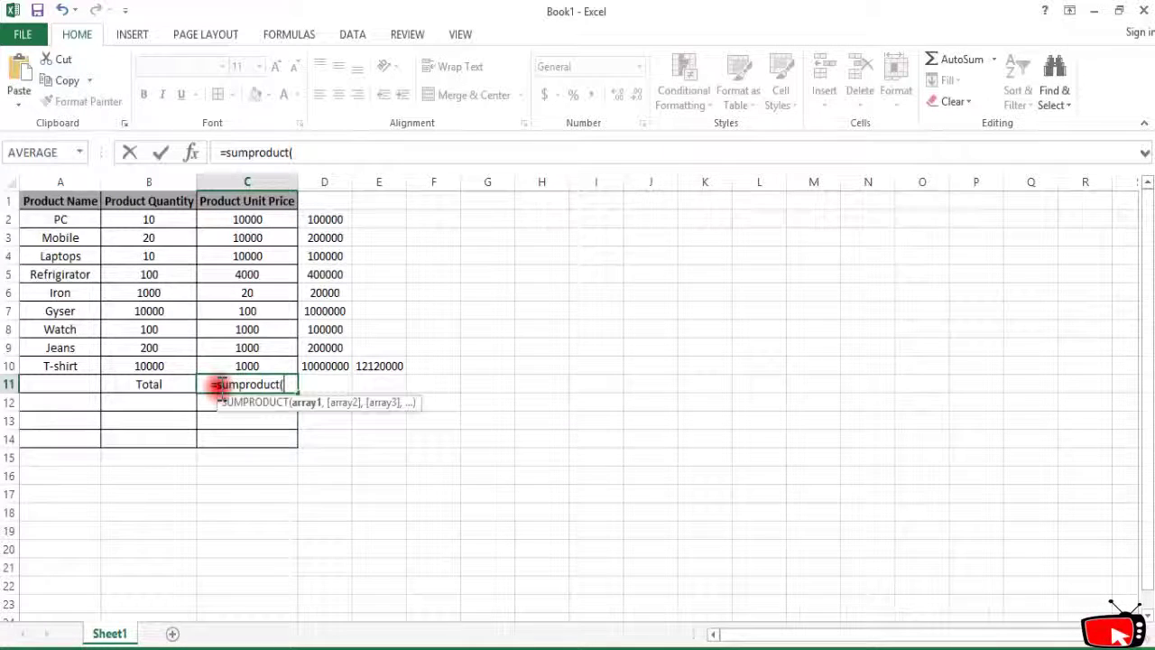
pyautogui.press('BackSpace')
pyautogui.write('(B')
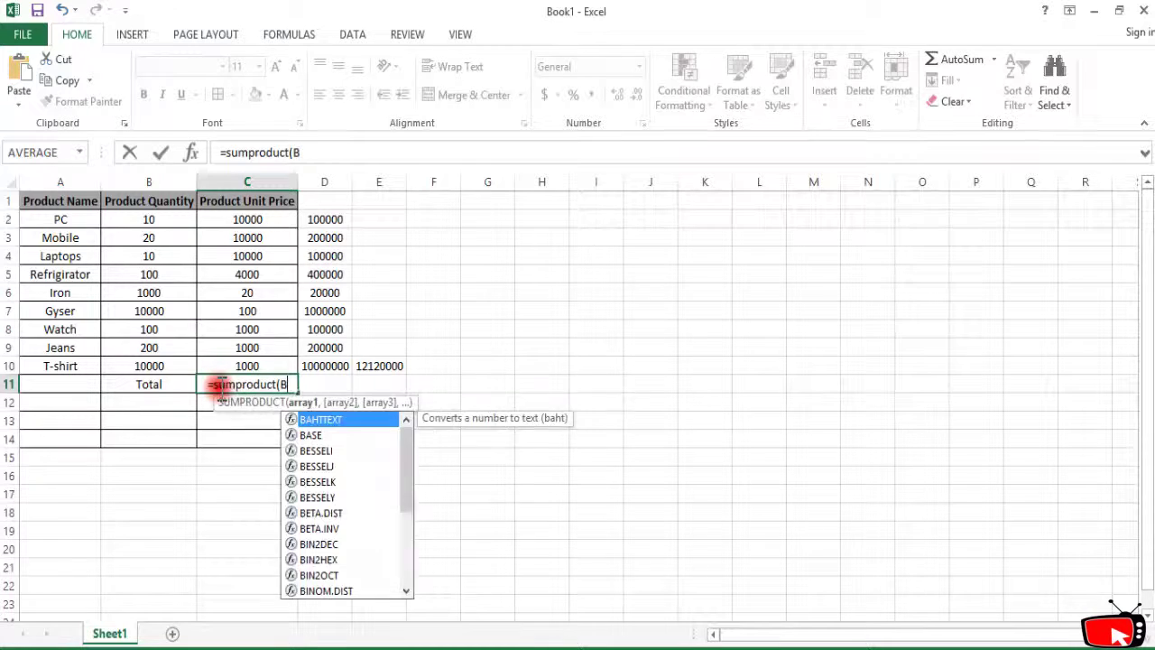
pyautogui.write('10:B10,C2:C10')
pyautogui.hotkey('ctrl', 'Return')
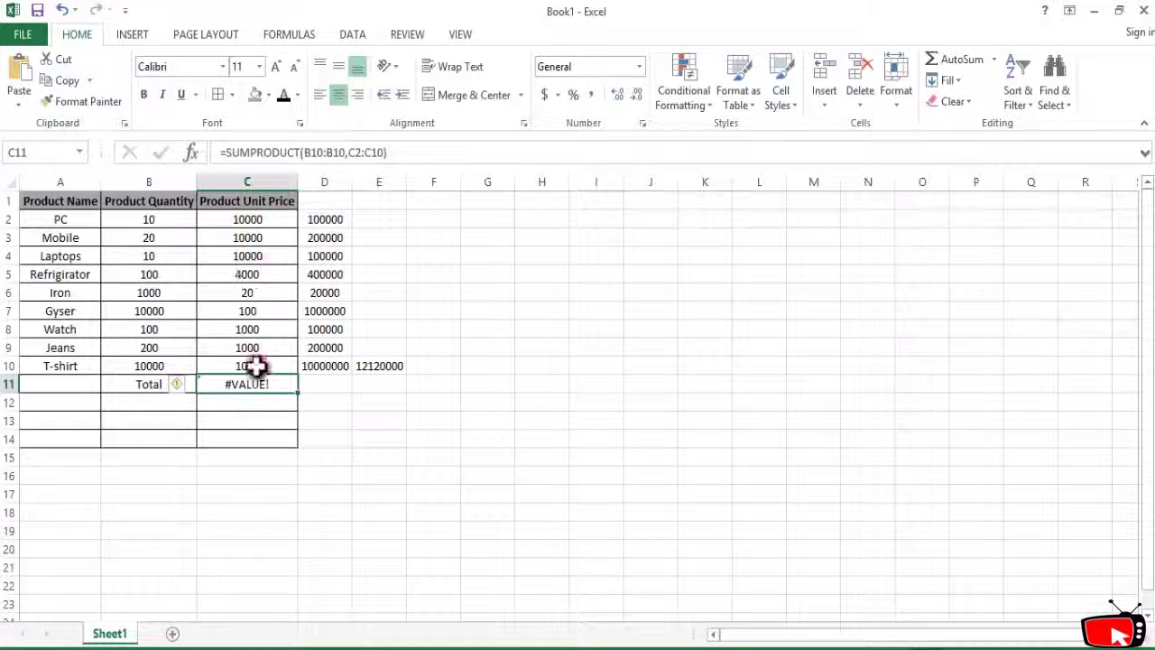
# Step: Change the first range of the SUMPRODUCT formula in cell C11 to B1:B10
pyautogui.click(324, 152)
pyautogui.press('BackSpace')
pyautogui.press('BackSpace')
pyautogui.write('1')
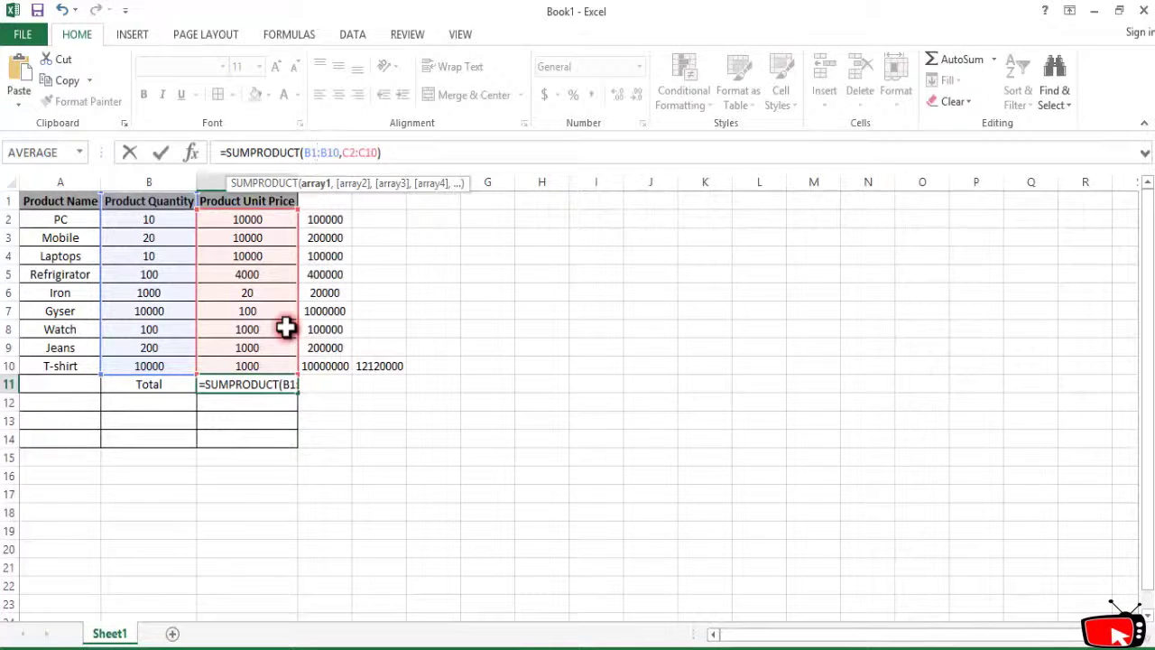
pyautogui.press('Return')
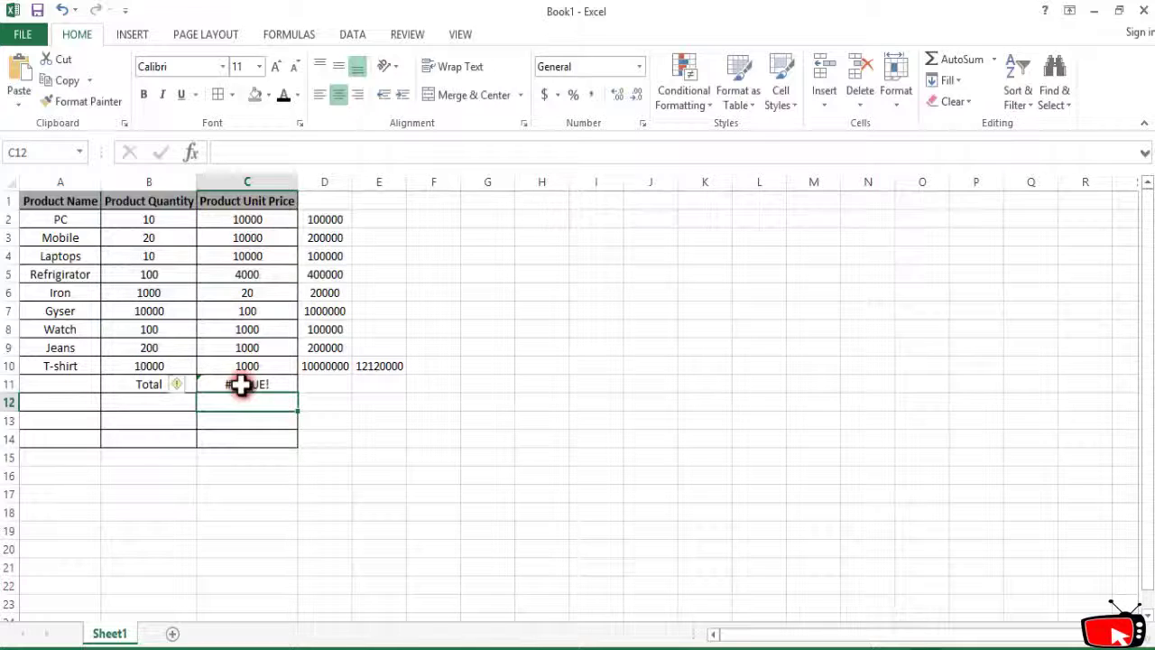
# Step: Correct the first range of the SUMPRODUCT formula in cell C11 to B2:B10
pyautogui.click(241, 385)
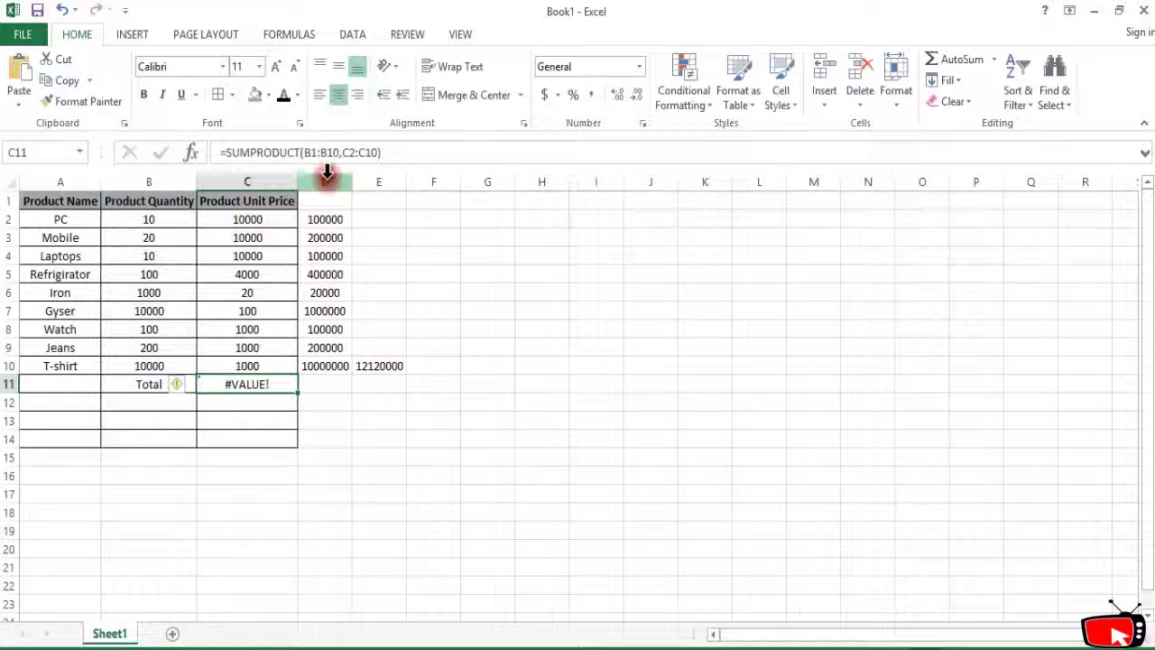
pyautogui.click(311, 153)
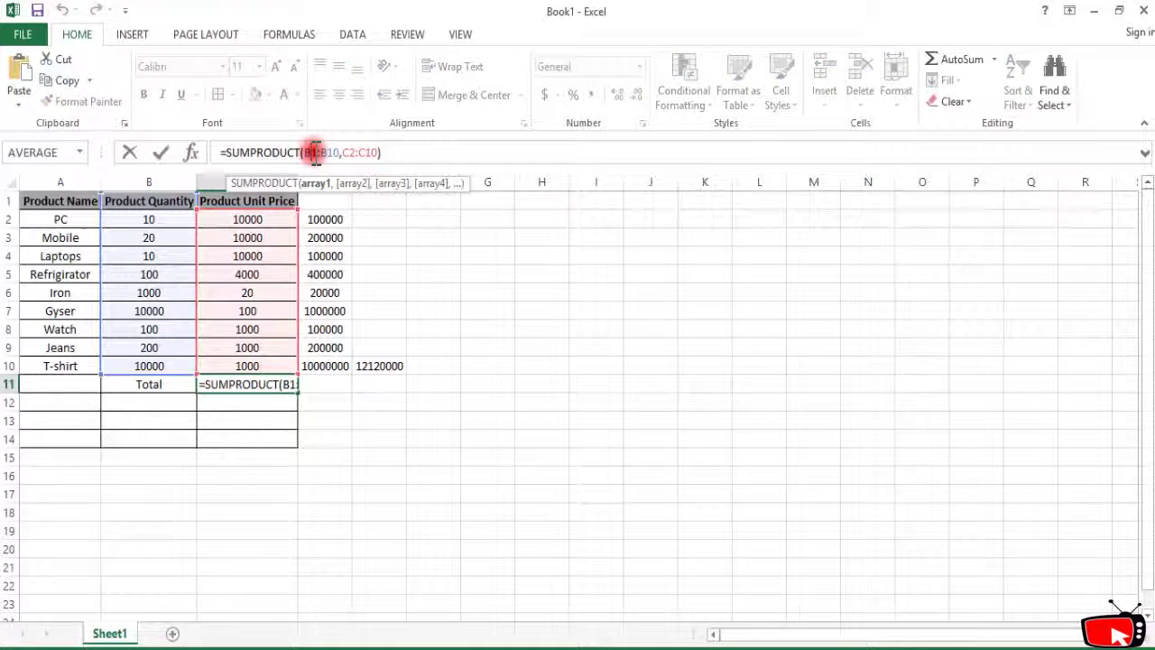
pyautogui.press('BackSpace')
pyautogui.write('2')
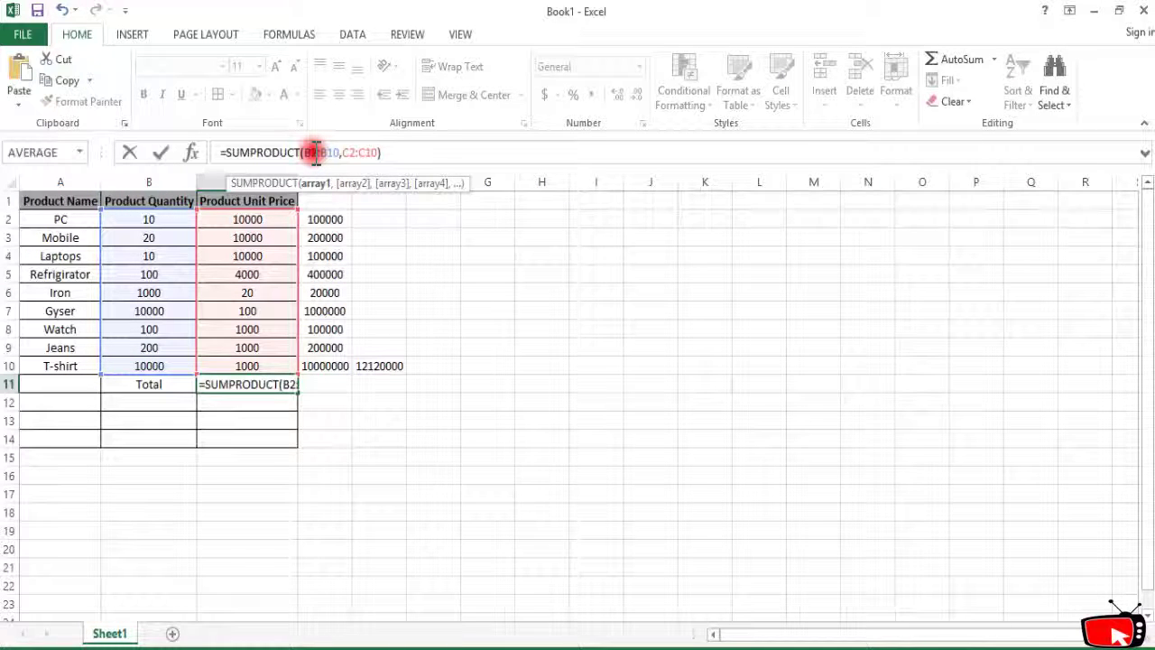
pyautogui.press('Return')
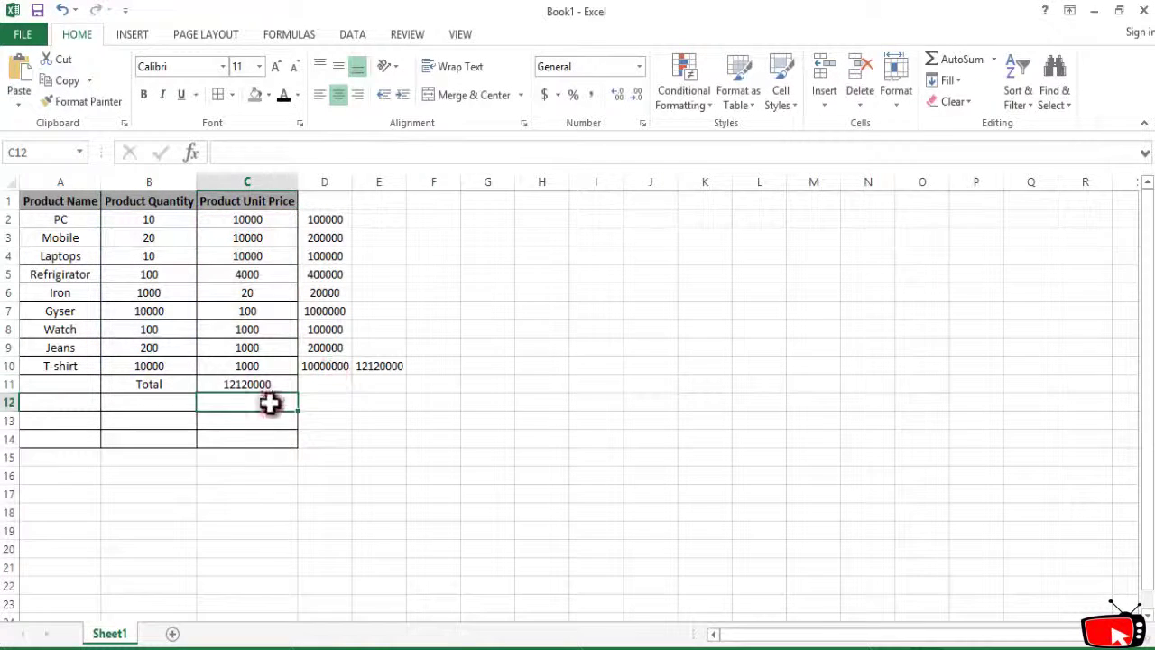
# Step: Examine the SUMPRODUCT formula in cell C11 and the quantity and price ranges it refers to
pyautogui.click(266, 435)
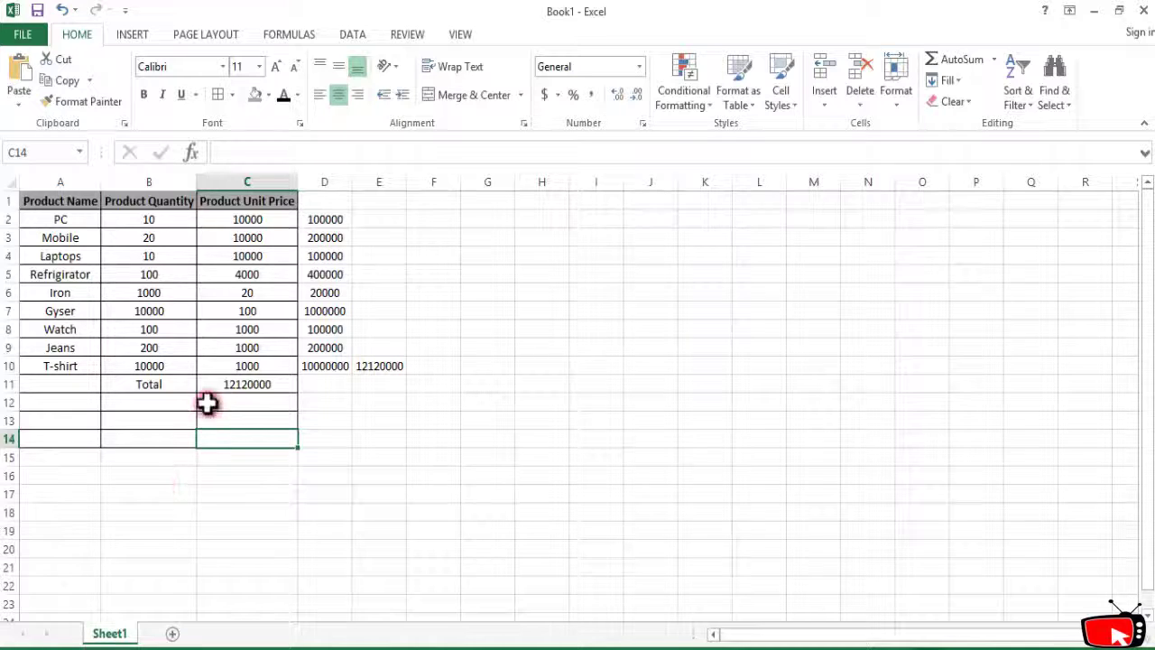
pyautogui.click(245, 258)
pyautogui.click(242, 390)
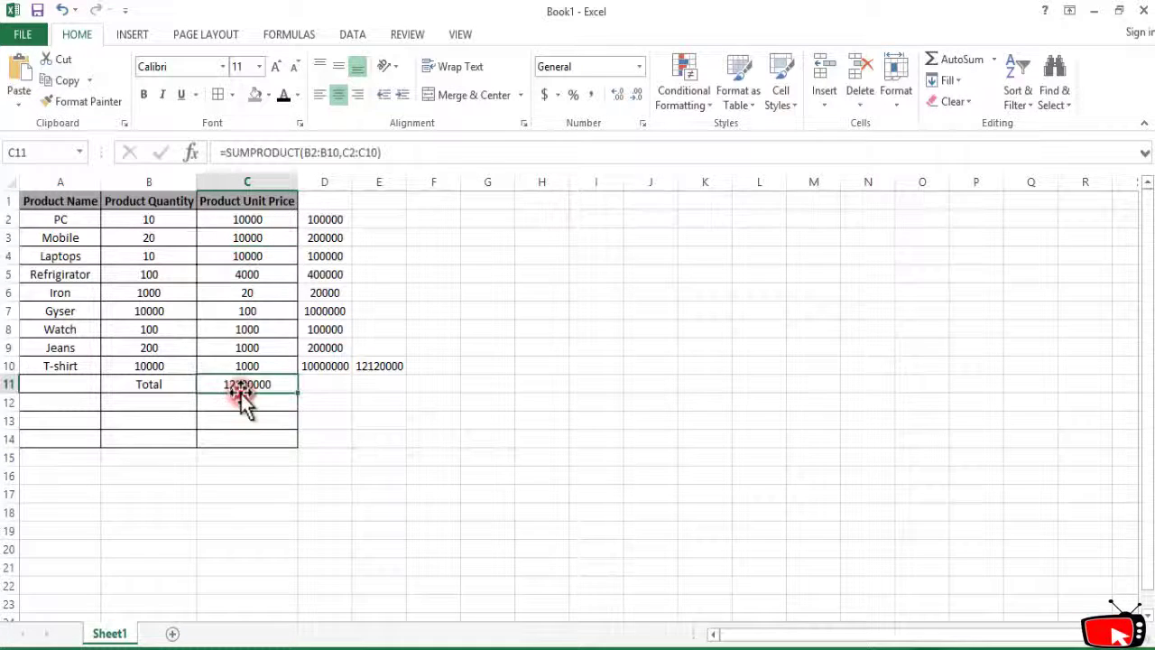
pyautogui.moveTo(253, 154); pyautogui.dragTo(307, 154)
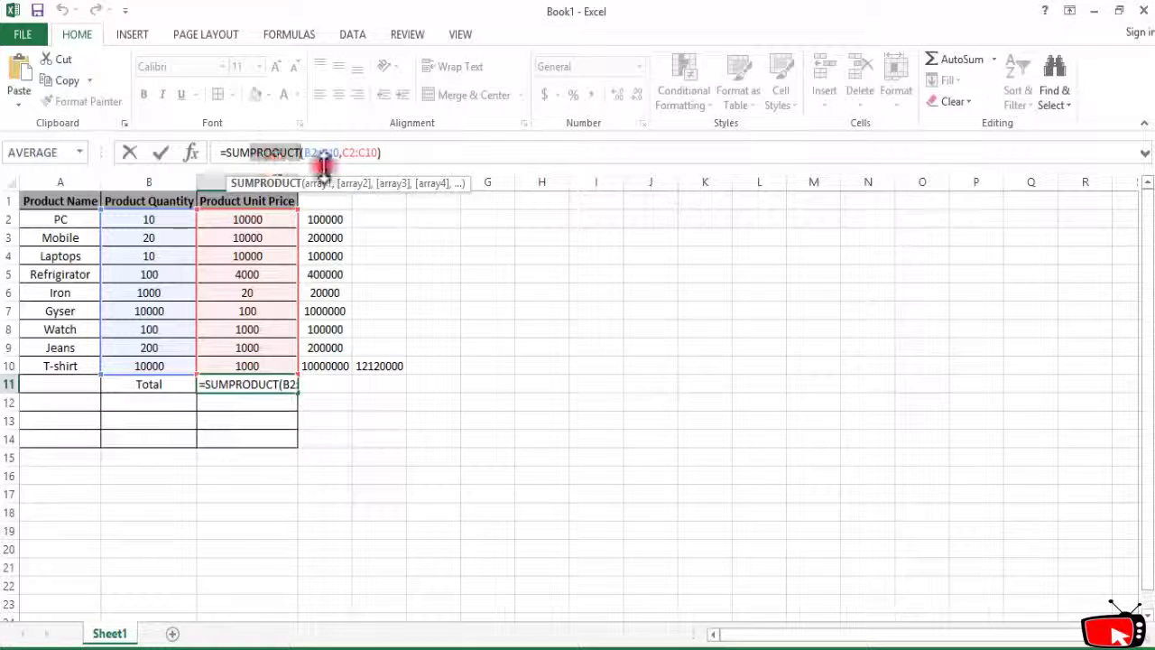
pyautogui.click(265, 442)
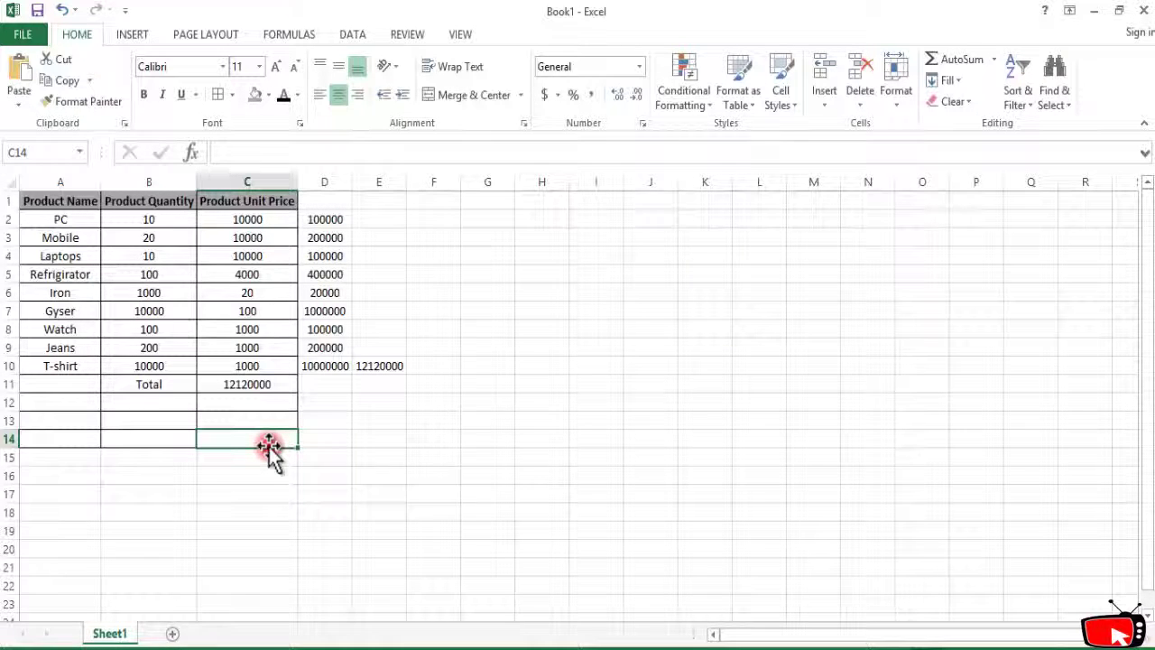
pyautogui.click(248, 402)
pyautogui.click(247, 384)
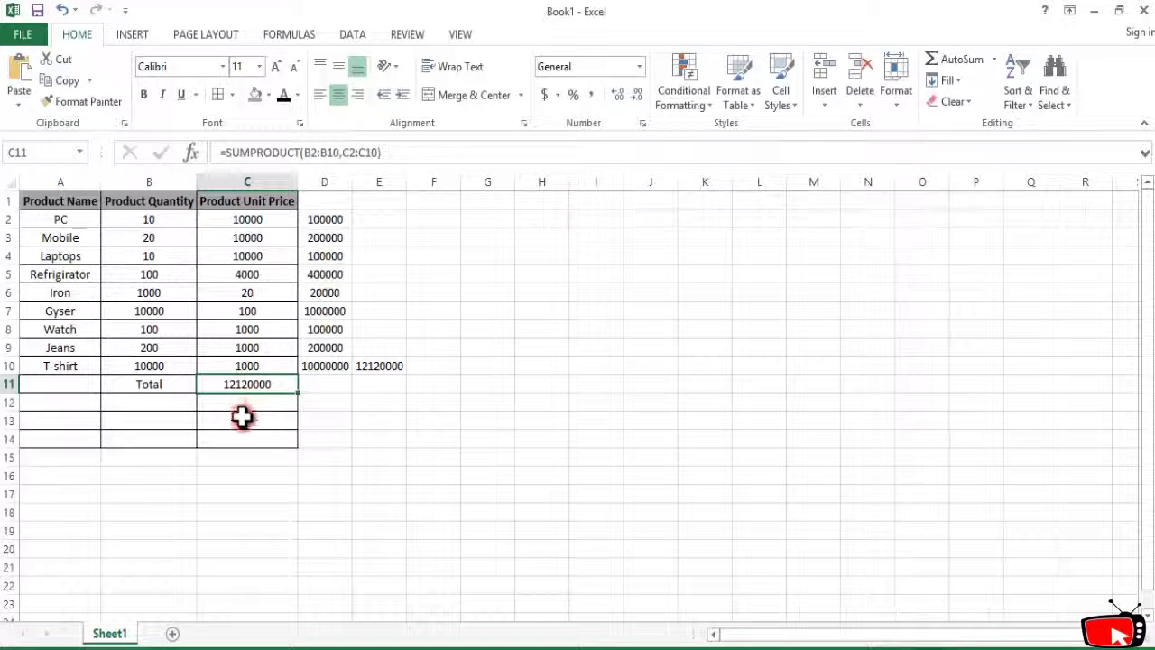
# Step: Enter the formula =SUMPRODUCT(B2:B10,C2:C9), with ranges of unequal length, in cell D11 and select that cell
pyautogui.click(339, 388)
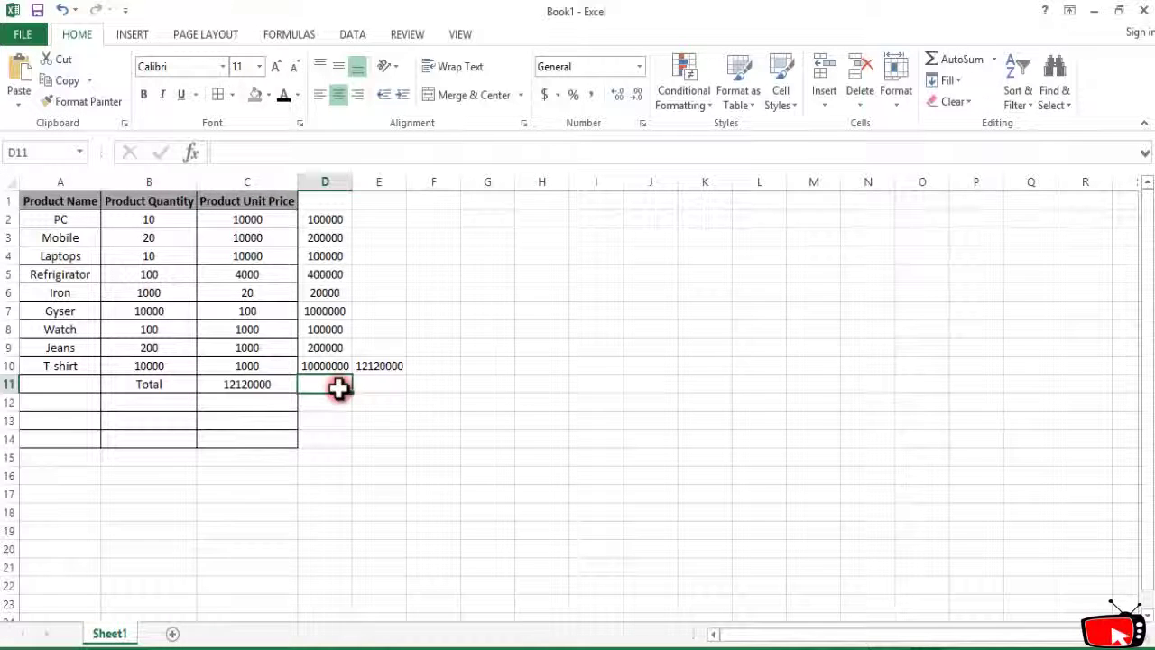
pyautogui.click(336, 406)
pyautogui.click(331, 386)
pyautogui.write('=sumproduct(')
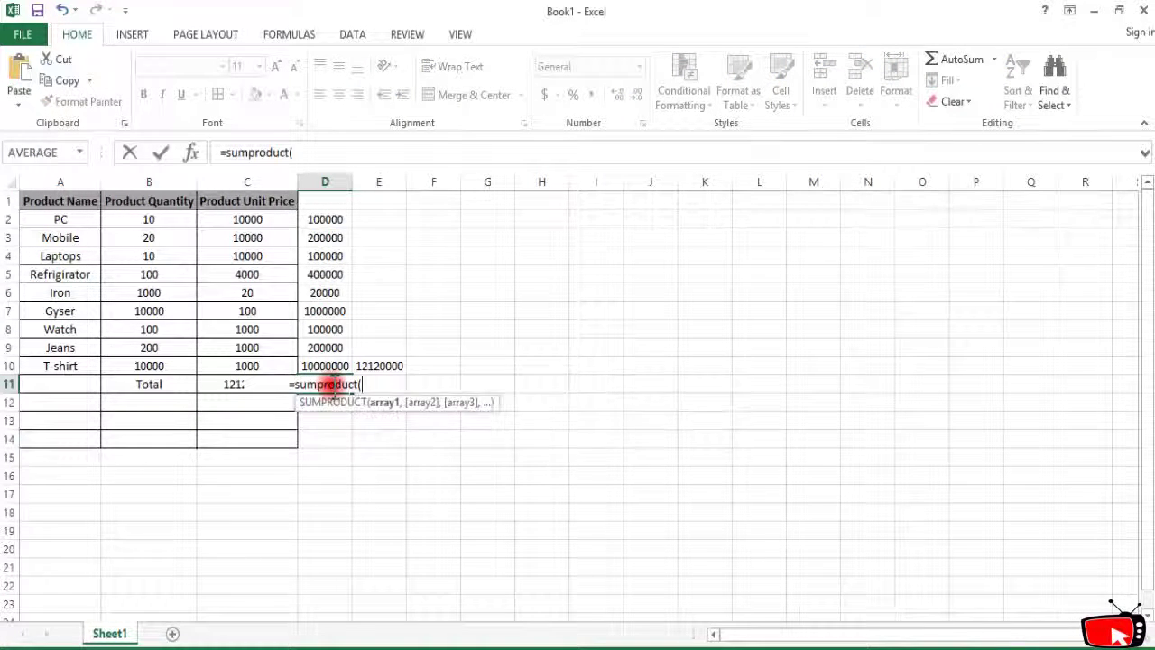
pyautogui.write('B2:B10,')
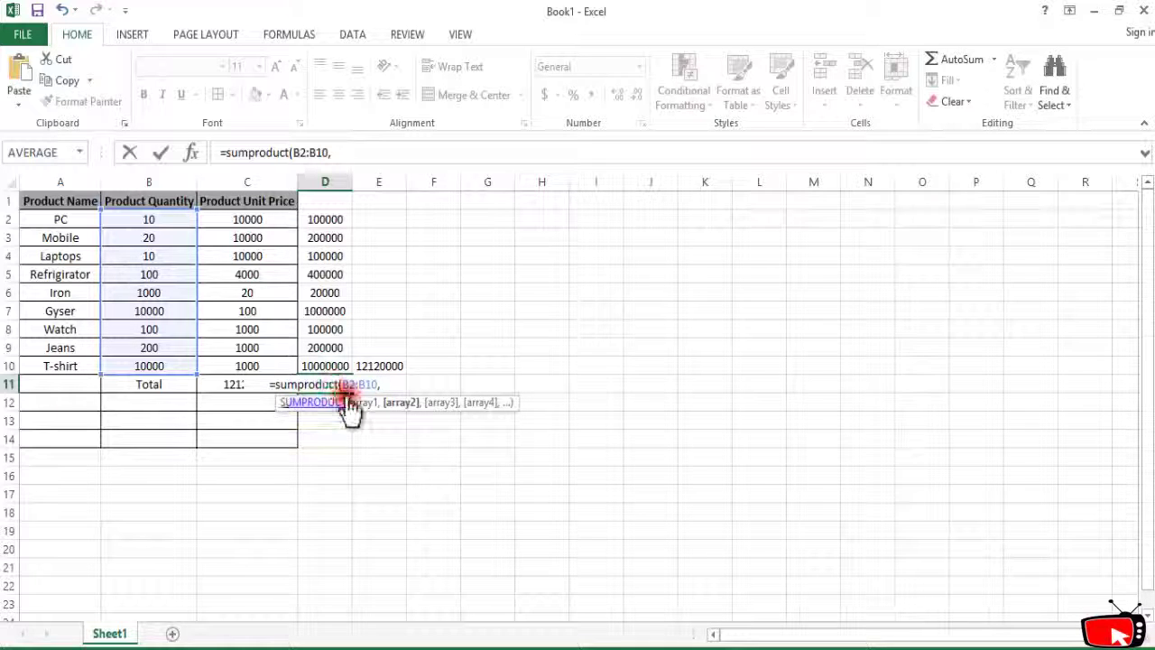
pyautogui.write('C2:C')
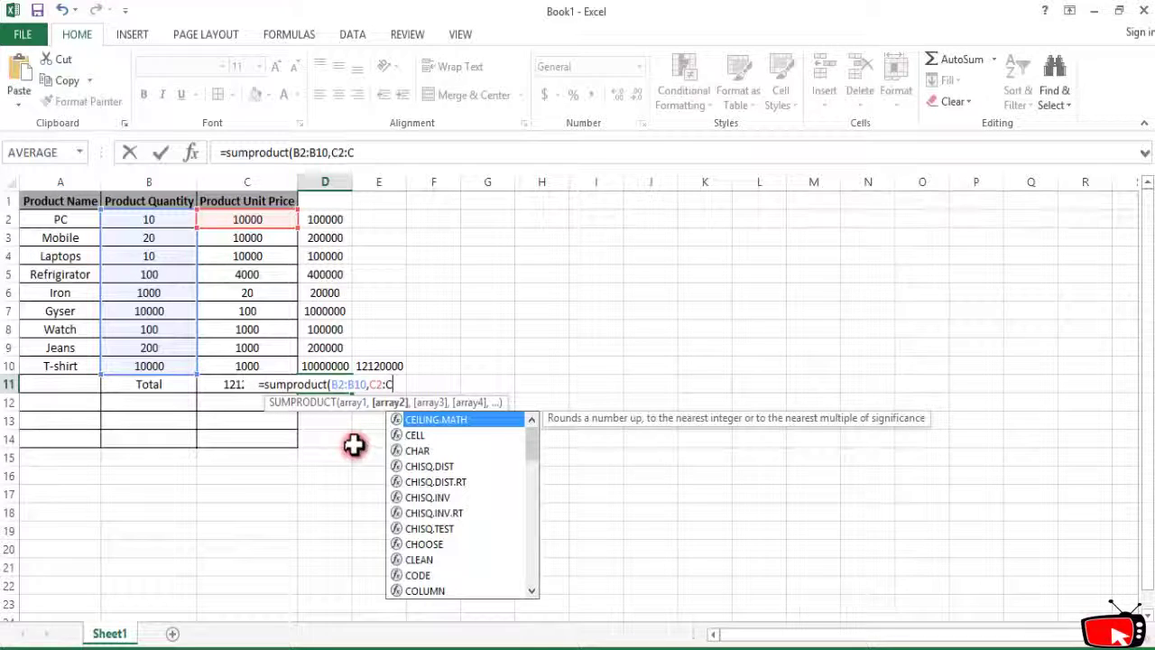
pyautogui.write('9')
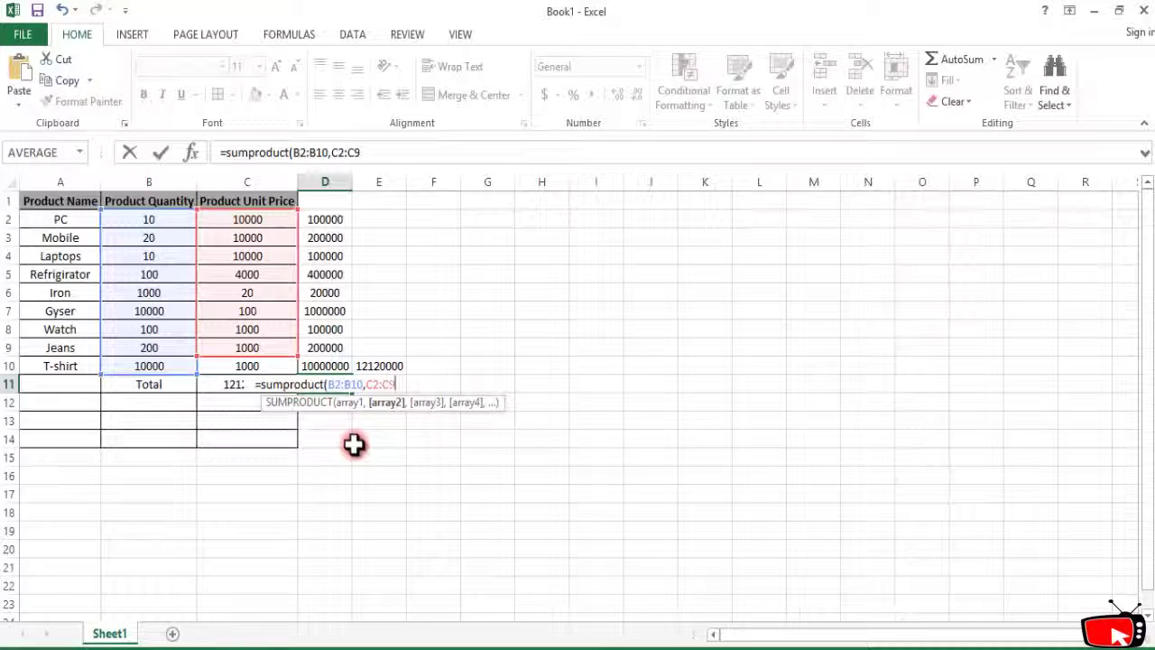
pyautogui.write(')')
pyautogui.press('Return')
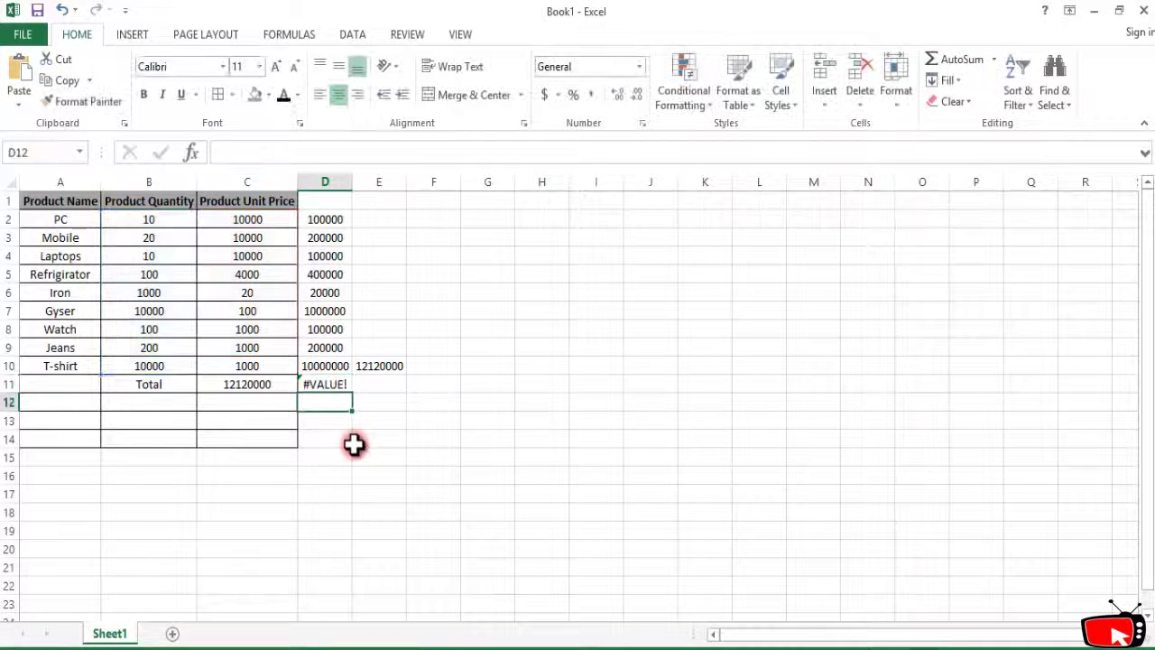
pyautogui.click(326, 386)
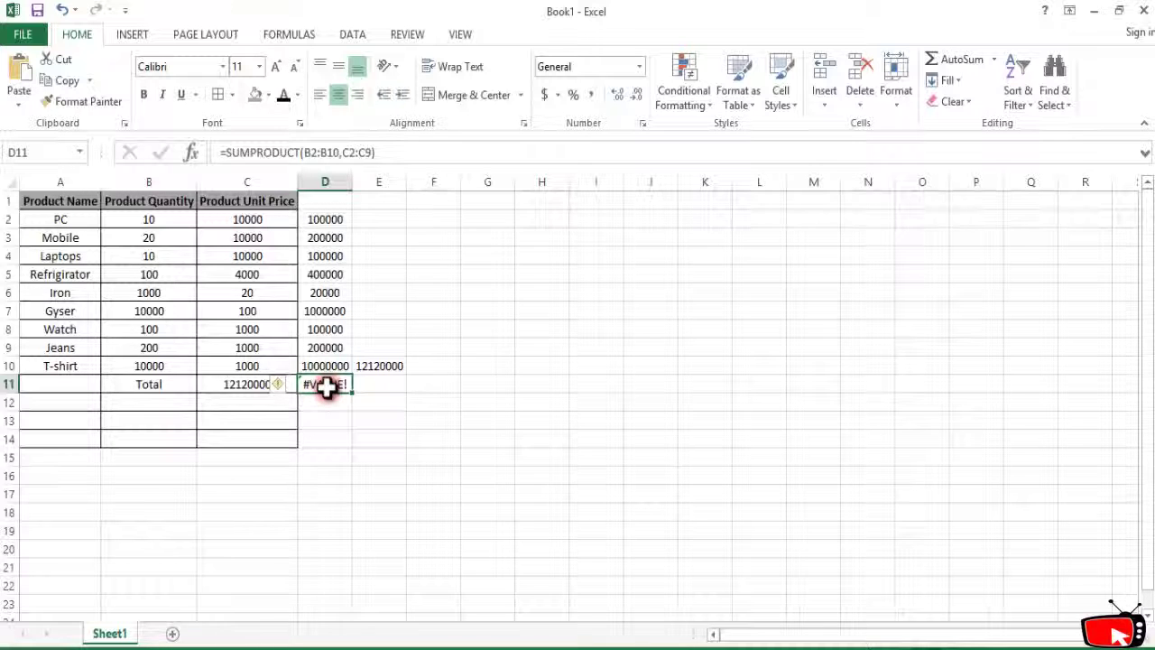
# Step: Replace the Refrigirator and Iron quantities in cells B5 and B6 with the text Excel
pyautogui.click(150, 278)
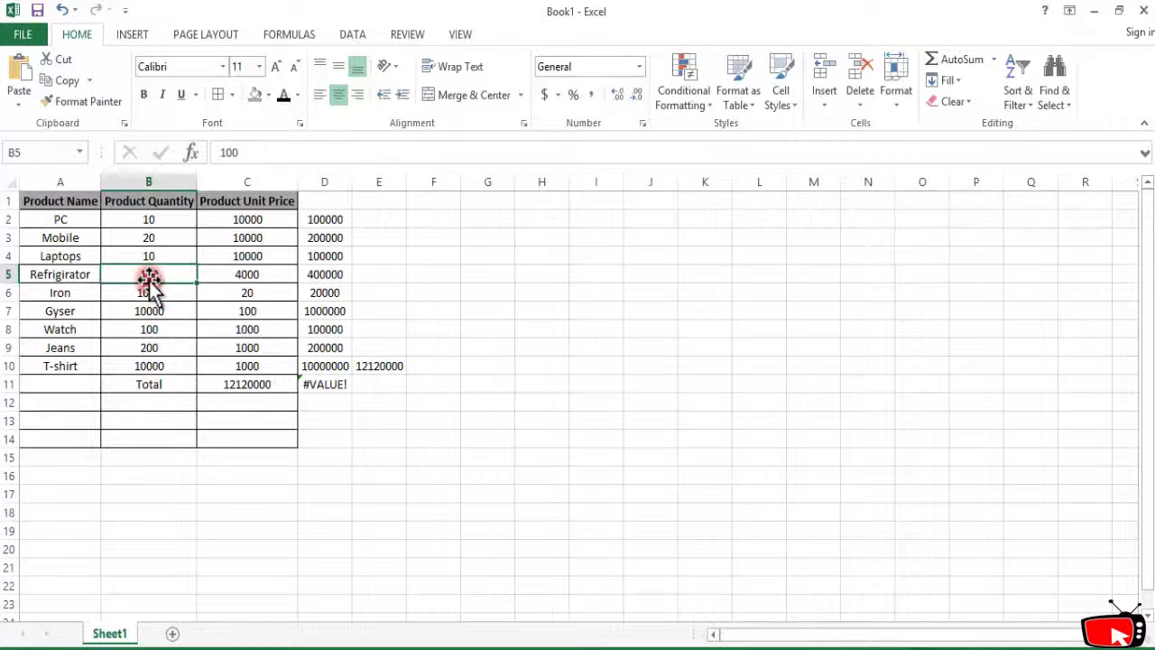
pyautogui.write('Ed')
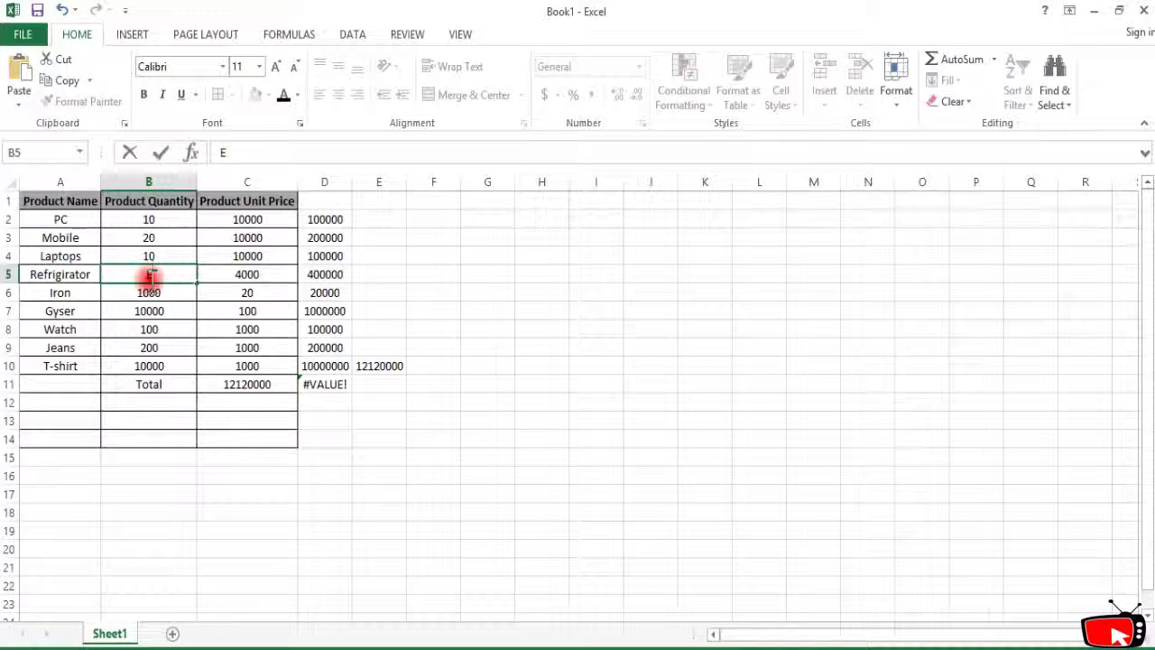
pyautogui.press('BackSpace')
pyautogui.write('Tut')
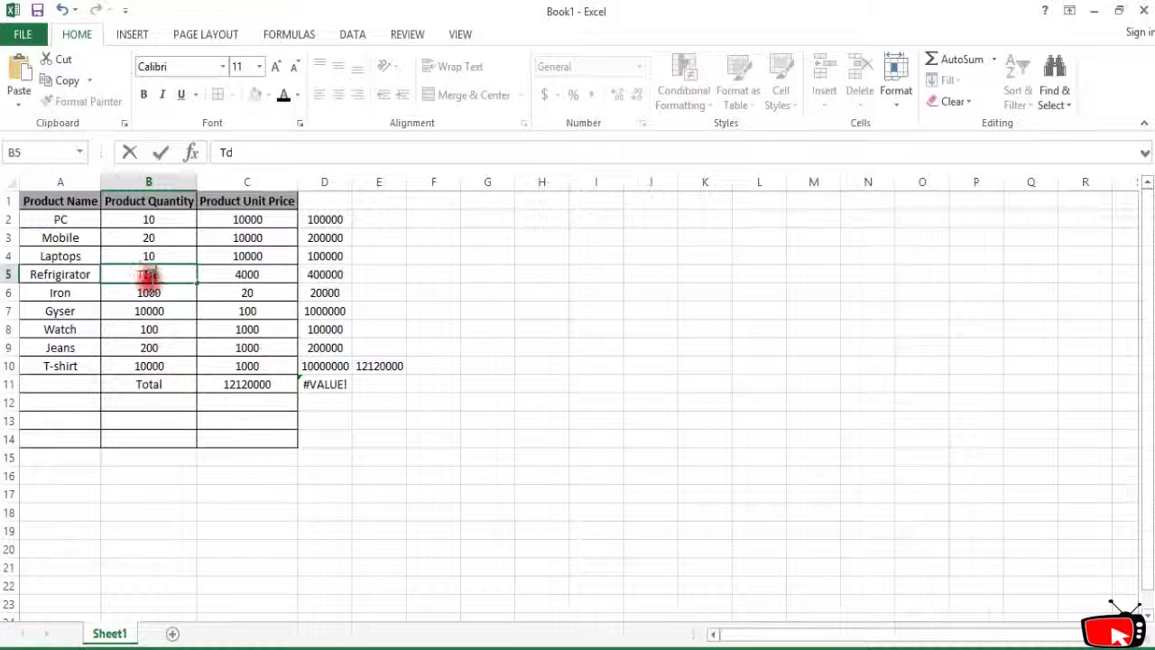
pyautogui.write('Excel')
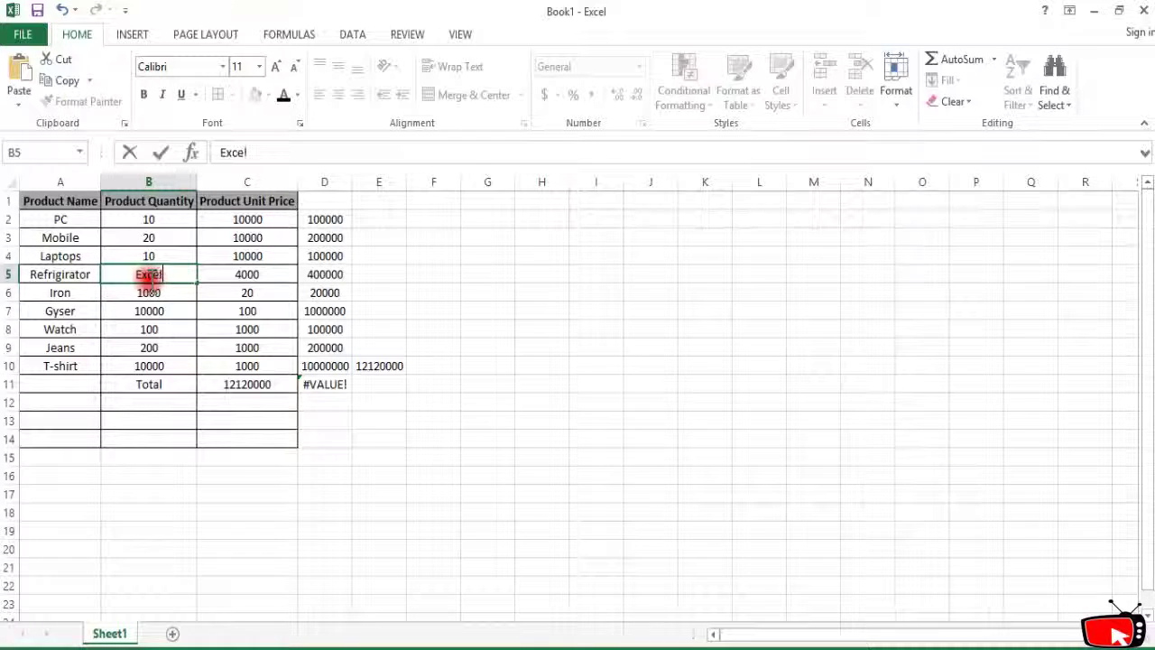
pyautogui.press('Return')
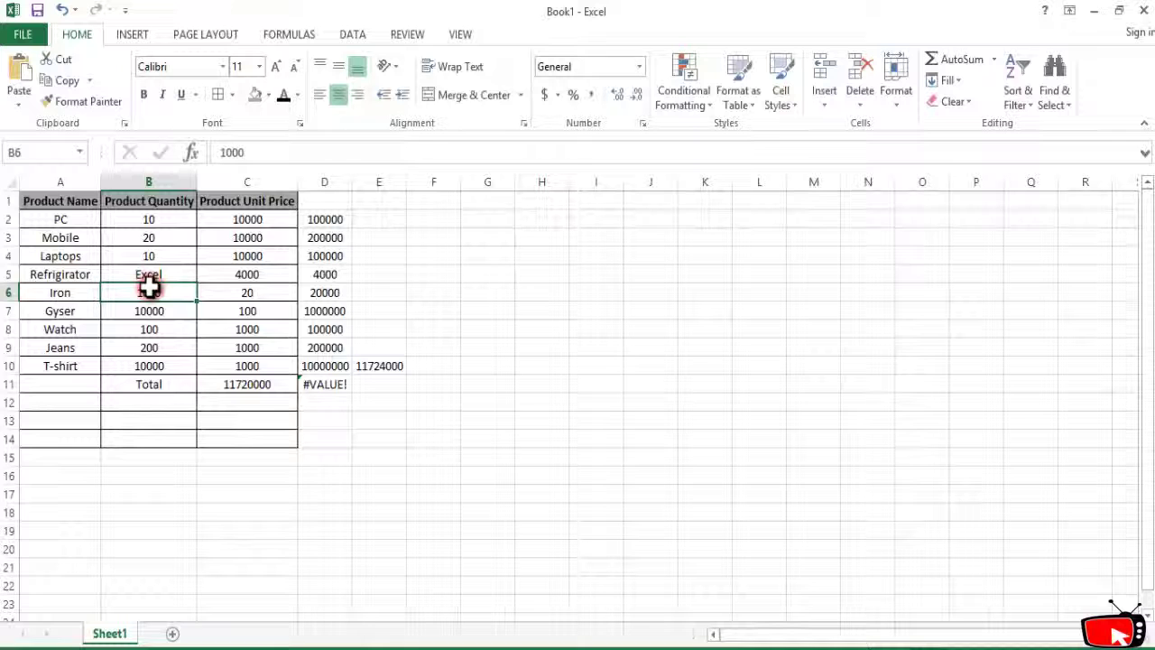
pyautogui.write('Excel')
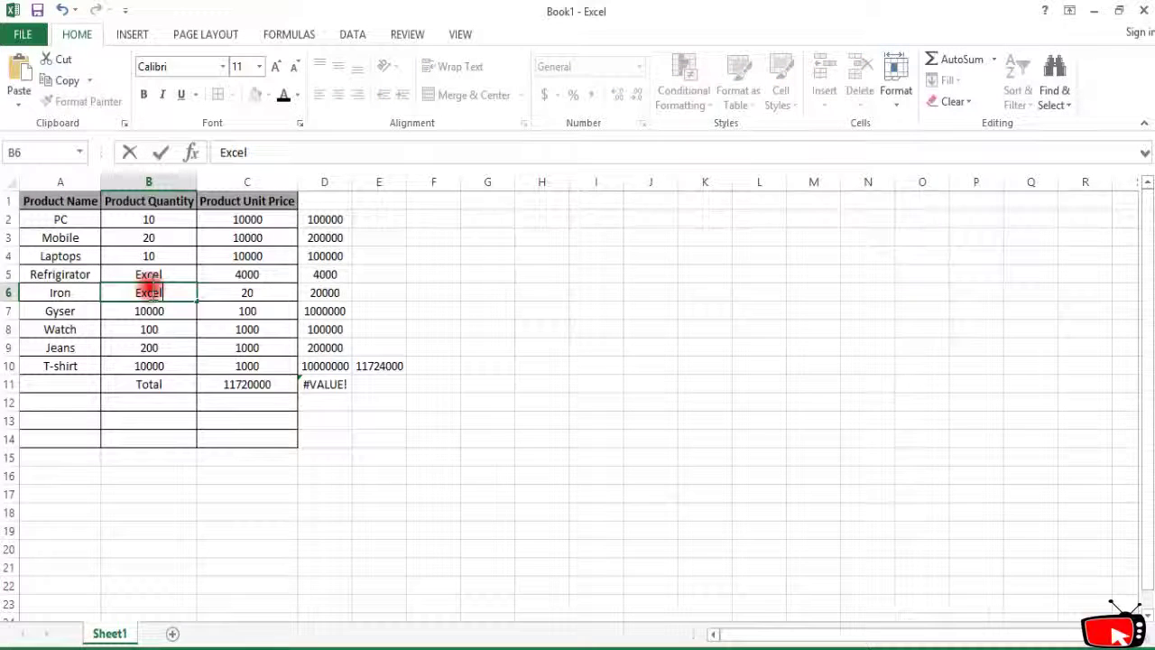
pyautogui.click(243, 349)
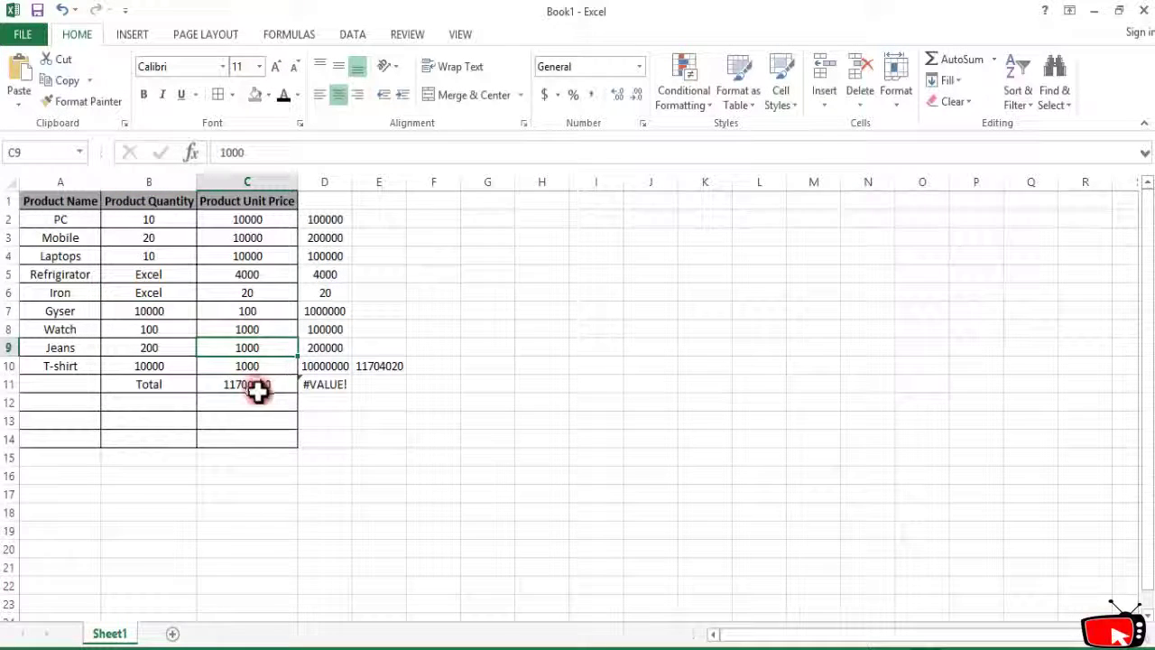
# Step: Compare the SUMPRODUCT total in C11 with the SUM total in E10, and check the PRODUCT formula in D5 against the text in B5
pyautogui.click(258, 391)
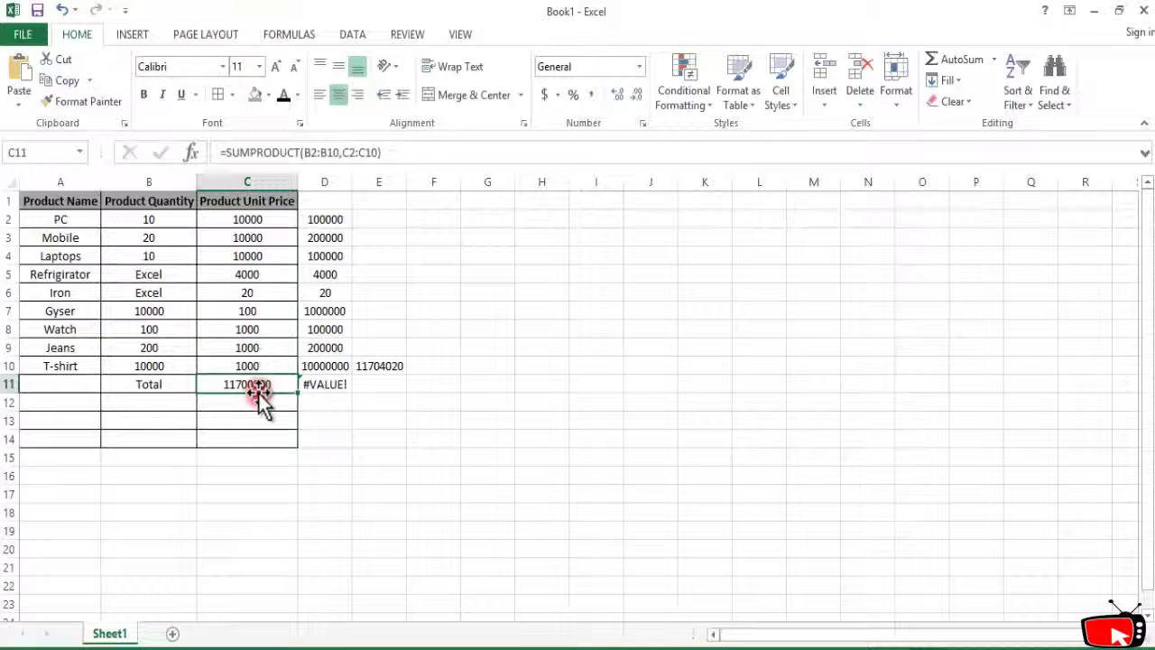
pyautogui.click(388, 365)
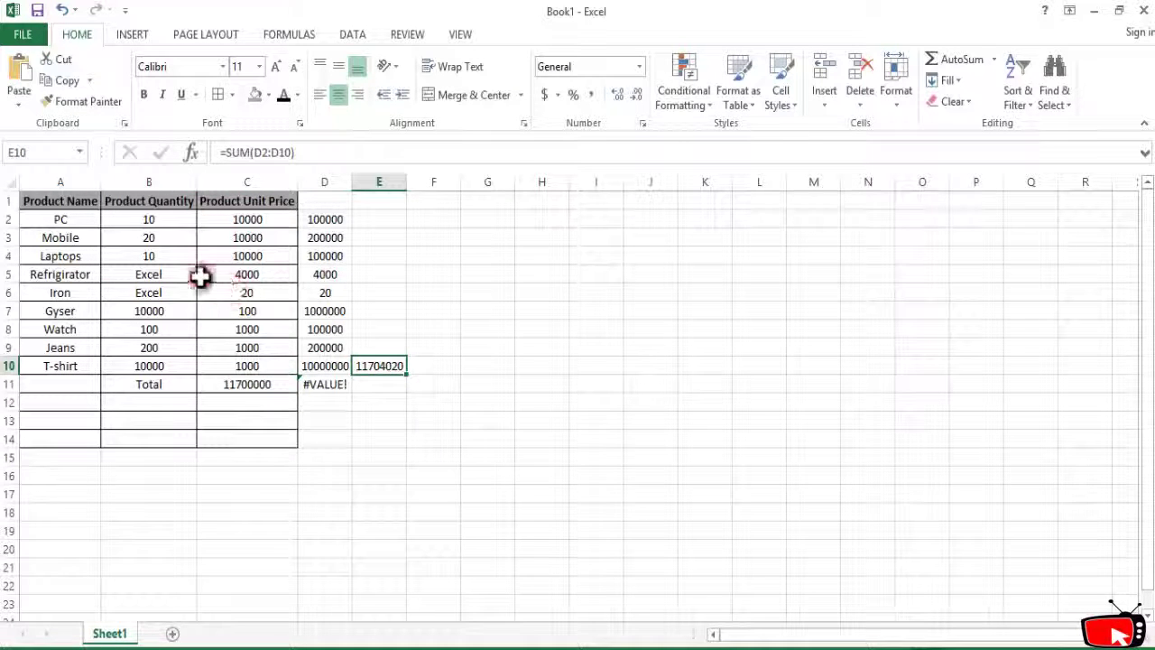
pyautogui.click(322, 270)
pyautogui.click(148, 269)
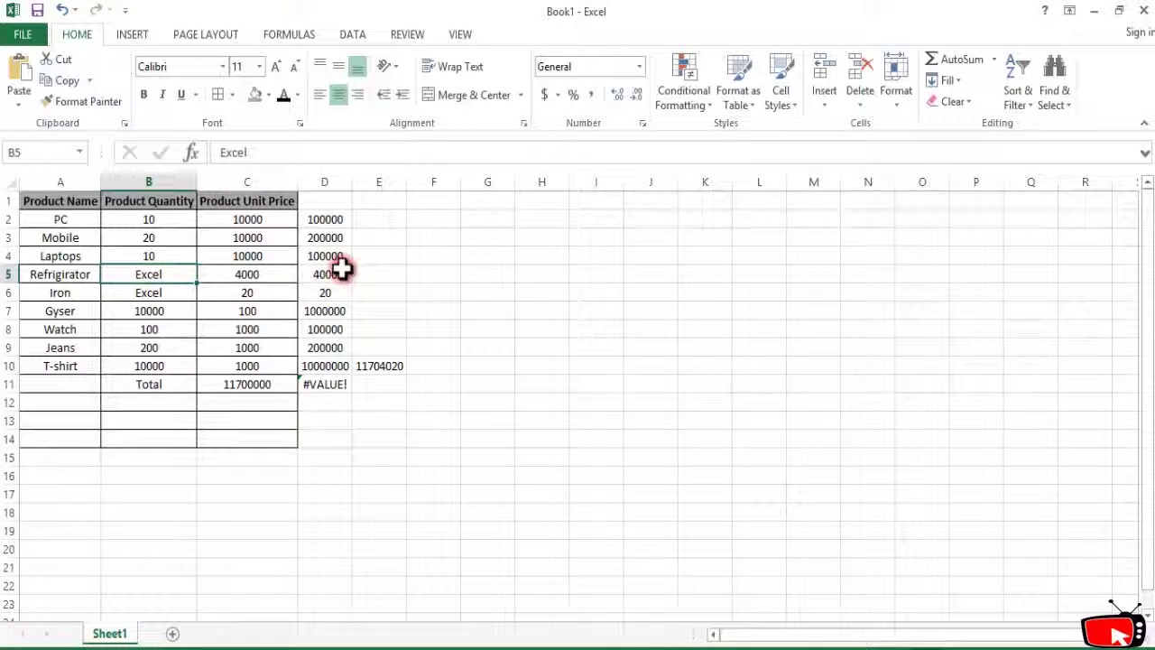
pyautogui.click(336, 271)
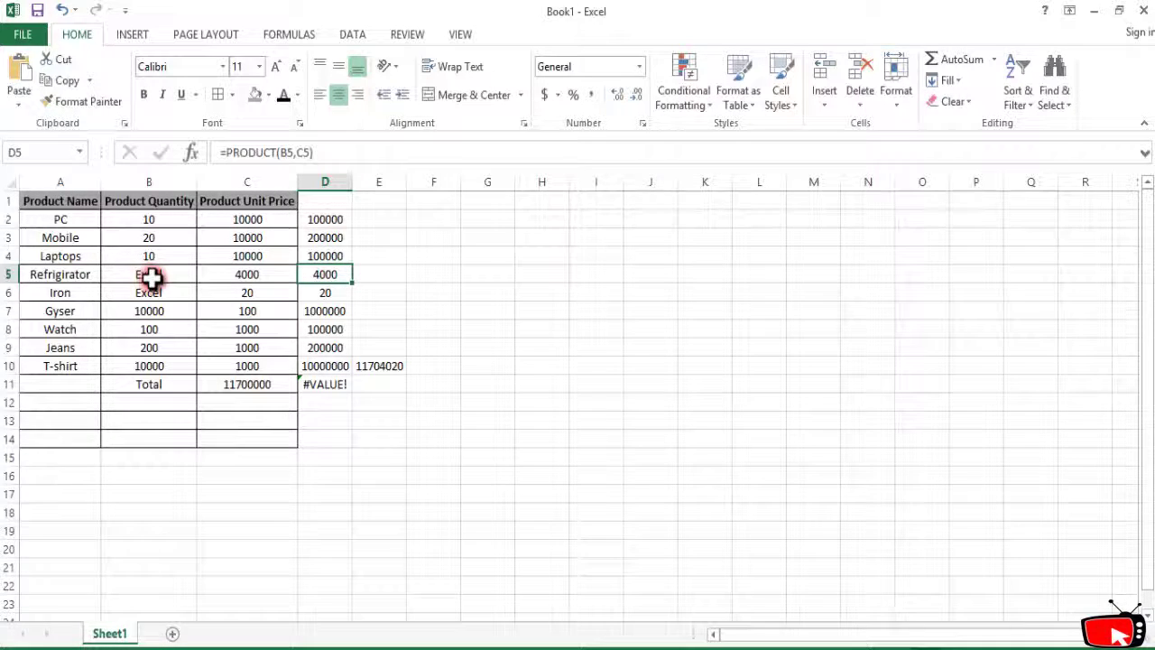
pyautogui.press('super+Tab')
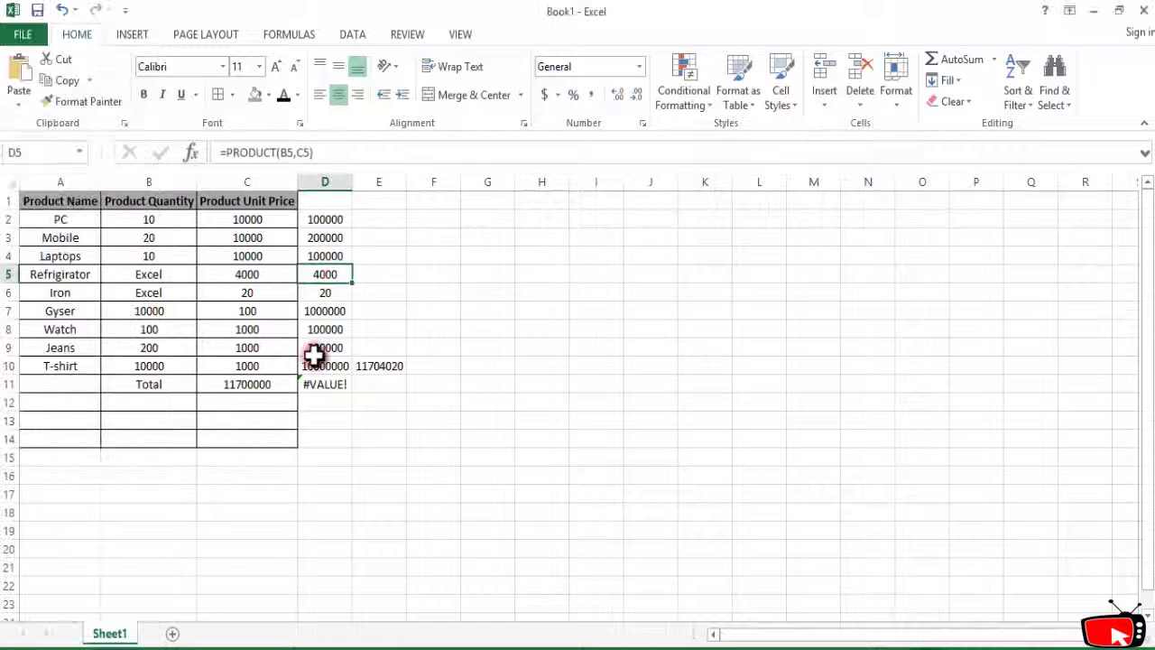
# Step: Clear cell C11, re-enter the formula =SUMPRODUCT(B2:B10,C2:C10) there, and select that cell
pyautogui.click(247, 424)
pyautogui.click(253, 383)
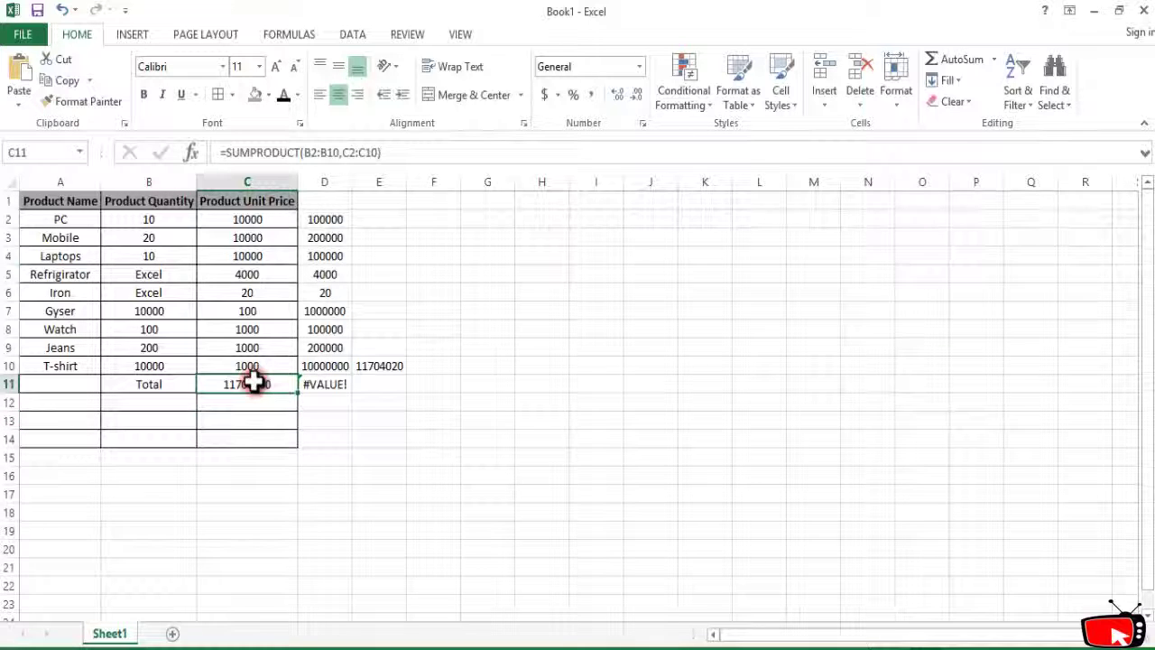
pyautogui.press('Delete')
pyautogui.write('=')
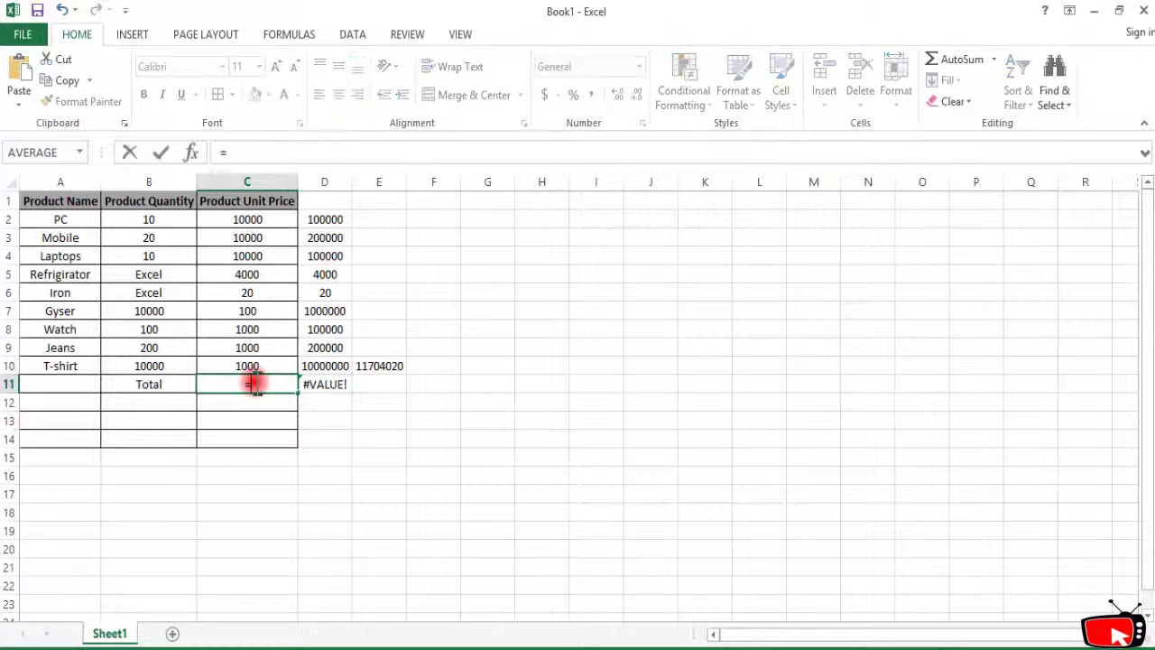
pyautogui.write('sumproduct(B2:B10')
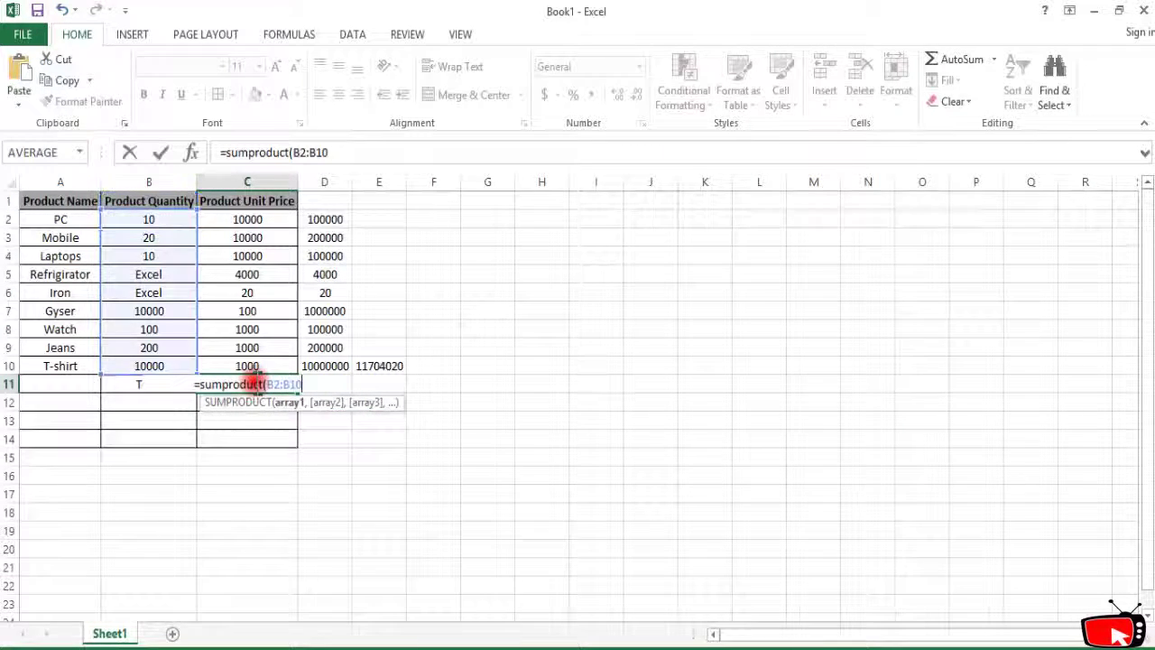
pyautogui.write(',C2:C10')
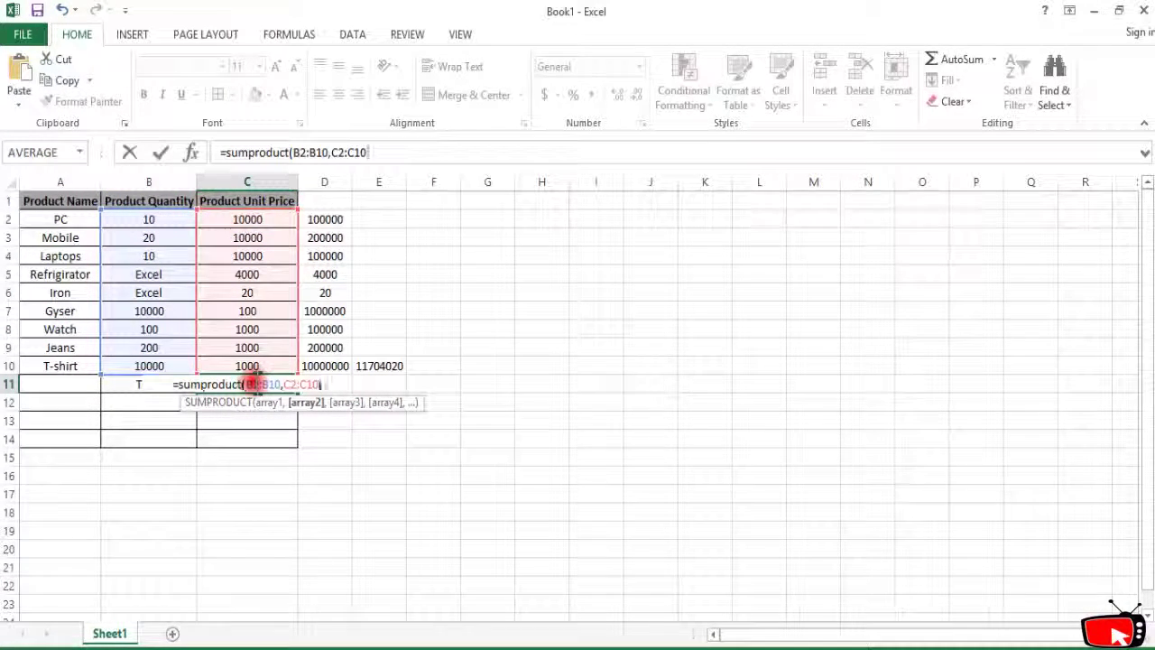
pyautogui.press('Return')
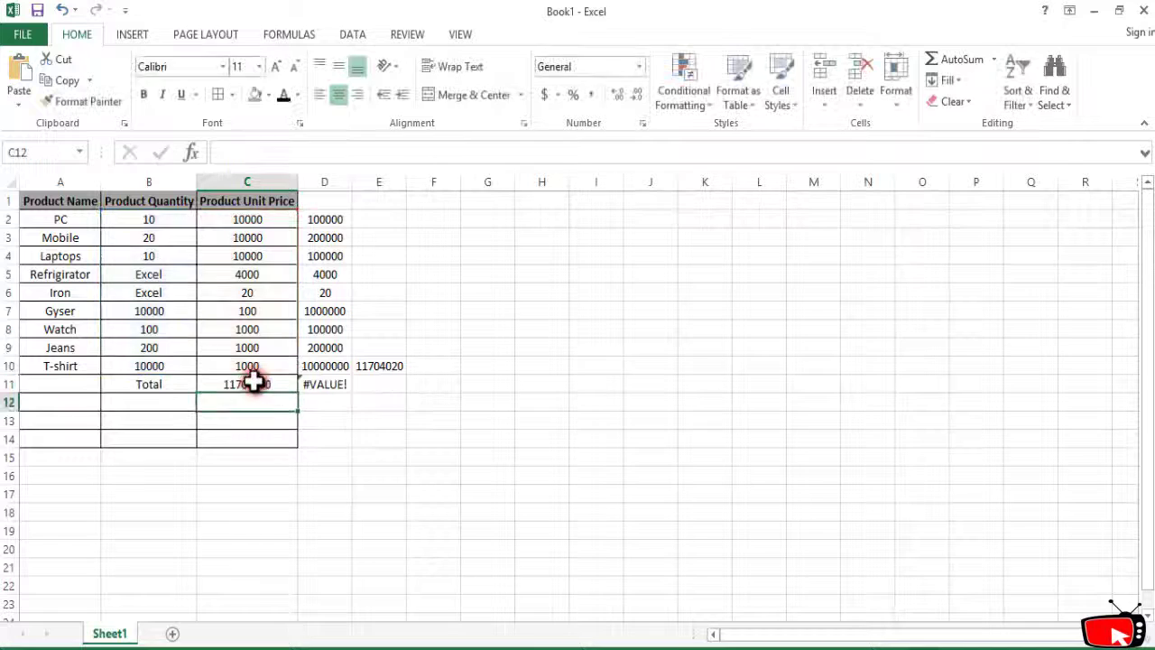
pyautogui.click(266, 386)
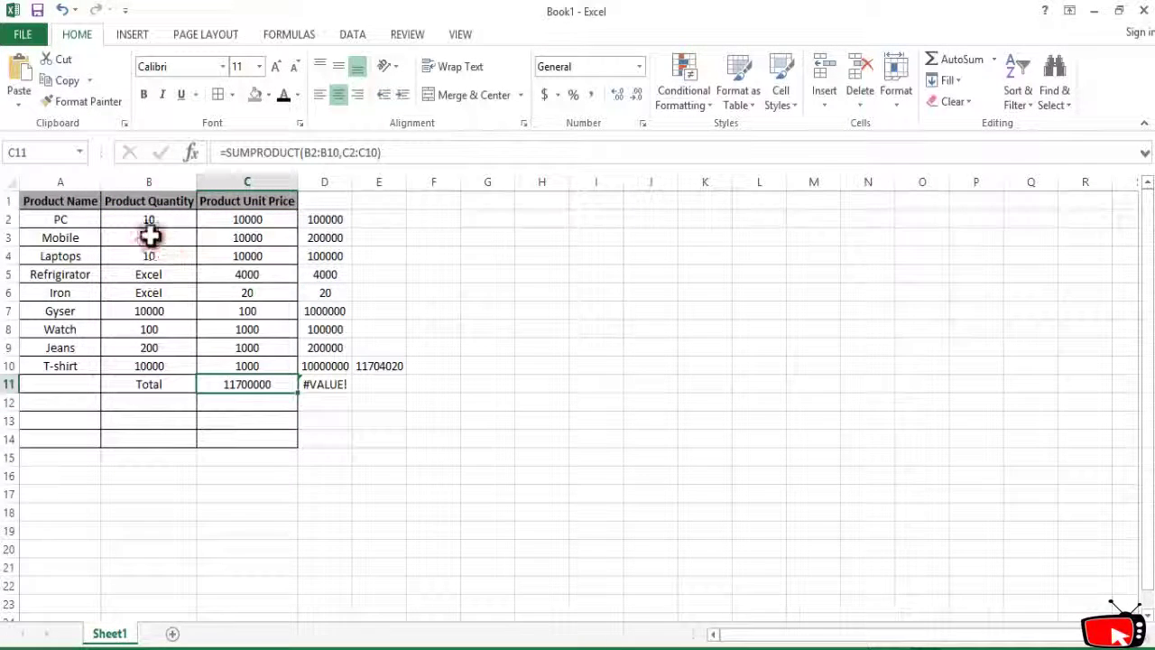
# Step: Replace the PRODUCT formulas in cells D5 and D6, for Refrigirator and Iron, with the value 0
pyautogui.click(322, 262)
pyautogui.click(321, 274)
pyautogui.doubleClick(320, 273)
pyautogui.click(451, 254)
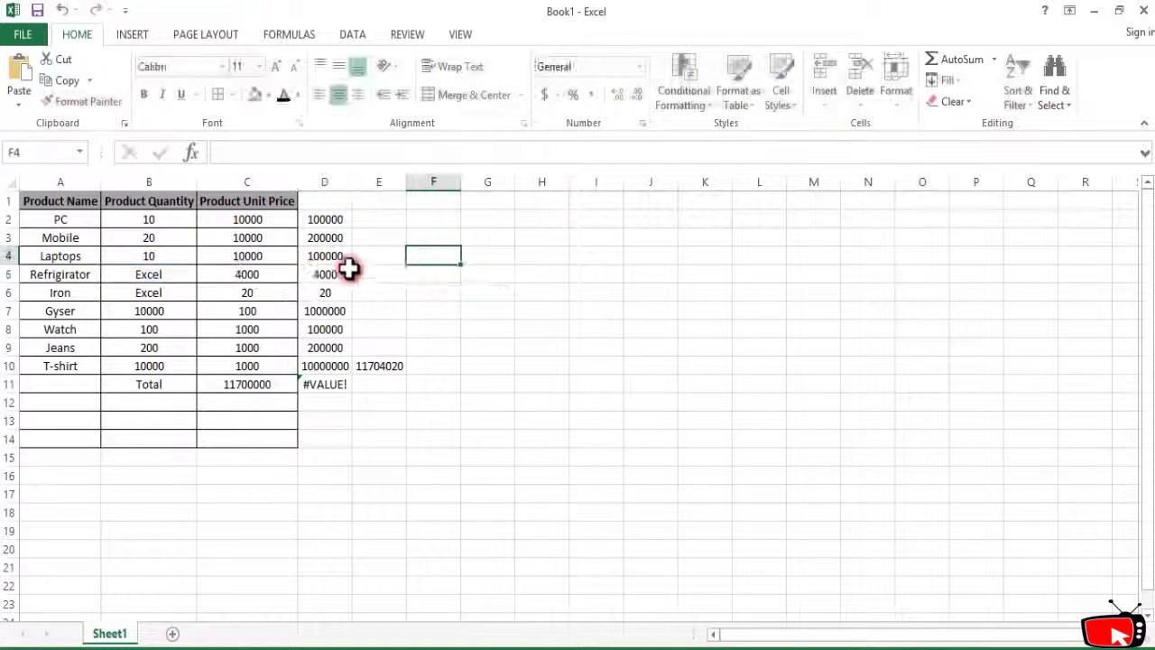
pyautogui.click(325, 273)
pyautogui.write('0')
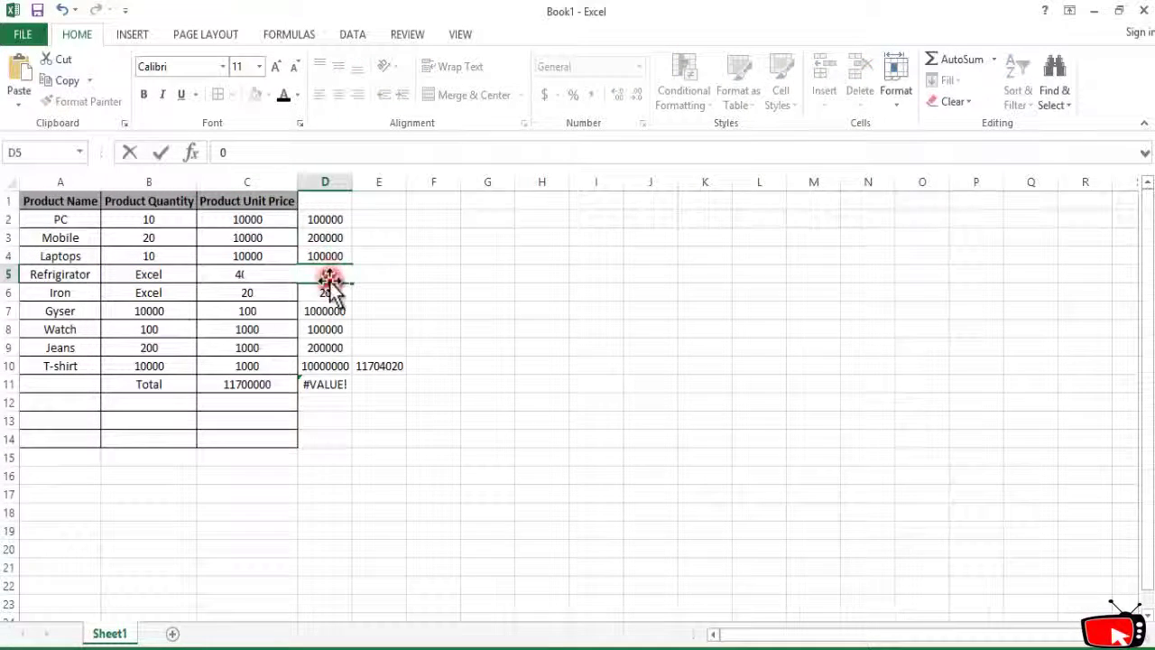
pyautogui.click(325, 290)
pyautogui.write('0')
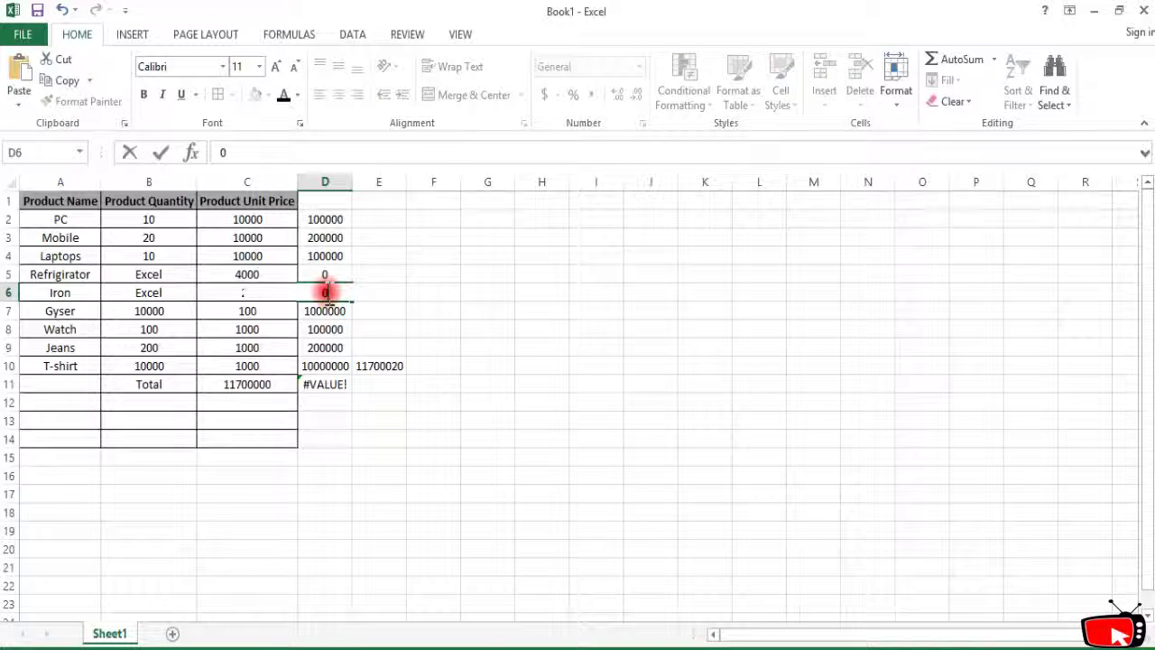
pyautogui.click(433, 311)
# Step: Compare the SUM total in E10 with the SUMPRODUCT total in C11, and review the text quantities in B5 and B6
pyautogui.click(379, 366)
pyautogui.click(249, 383)
pyautogui.click(381, 364)
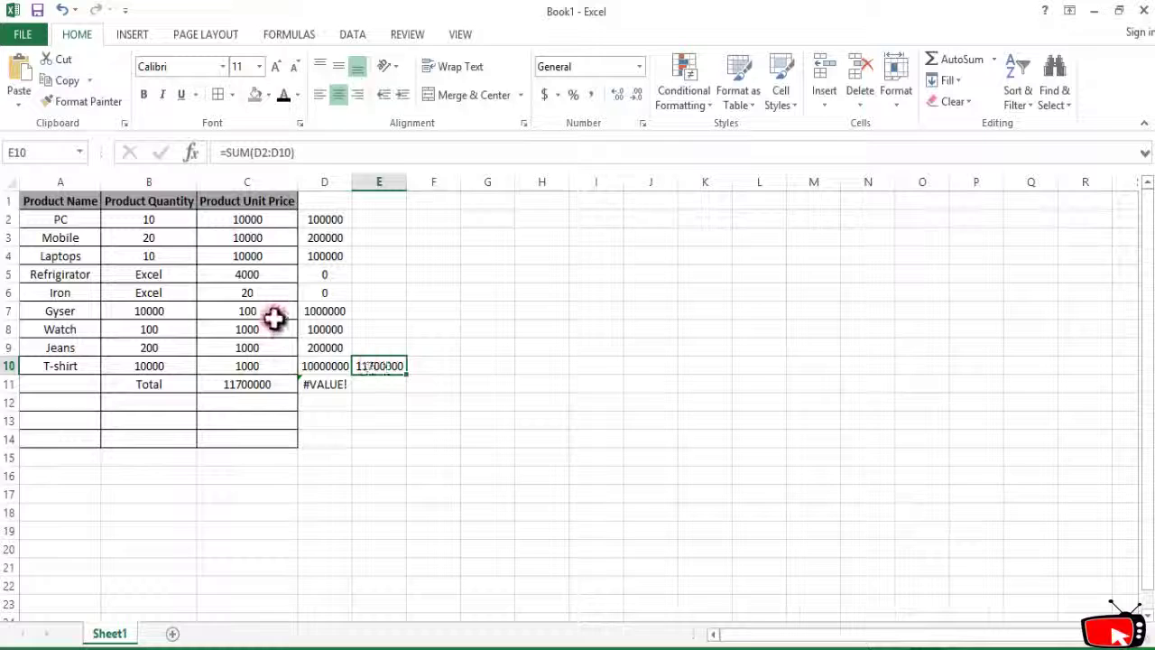
pyautogui.click(155, 275)
pyautogui.click(154, 294)
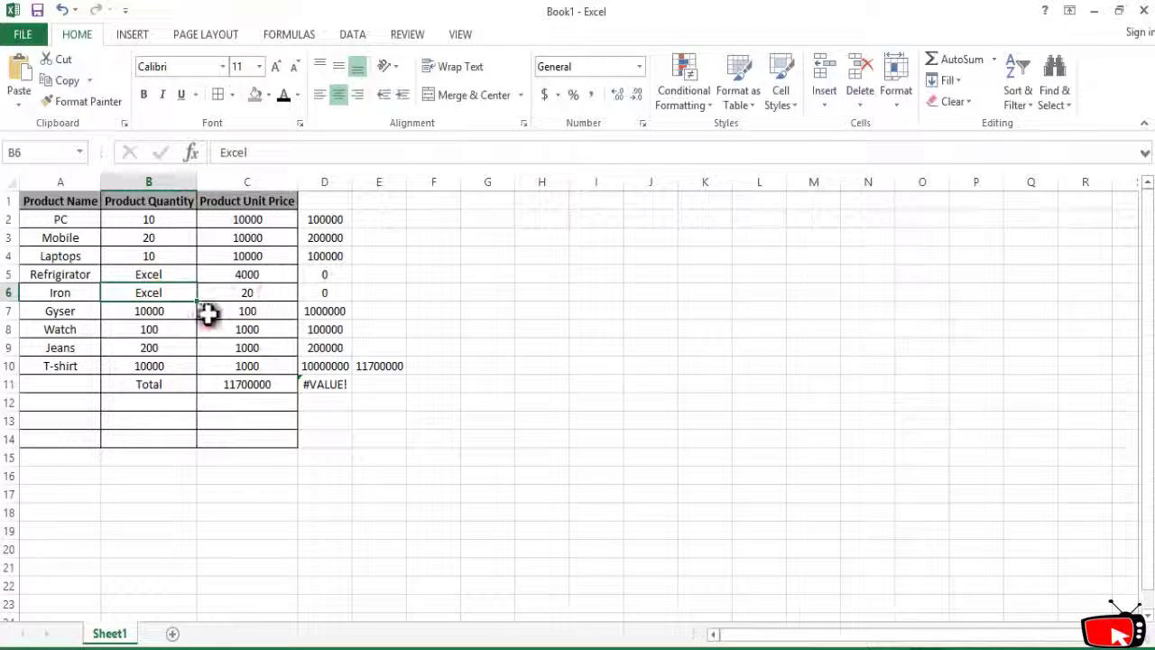